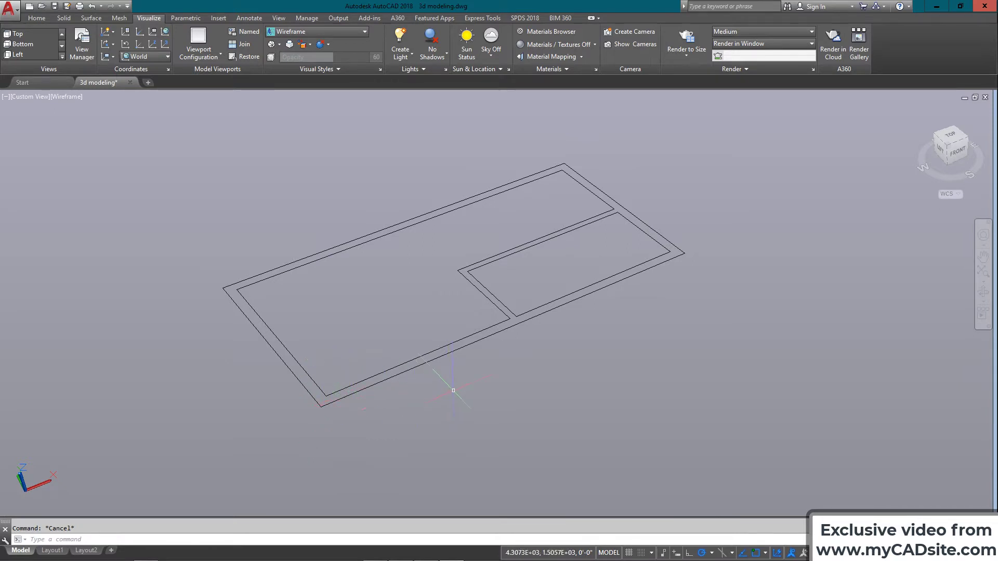
Convert all the closed outlines of the floor plan into regions and check them by selecting each one
left_click(534, 309)
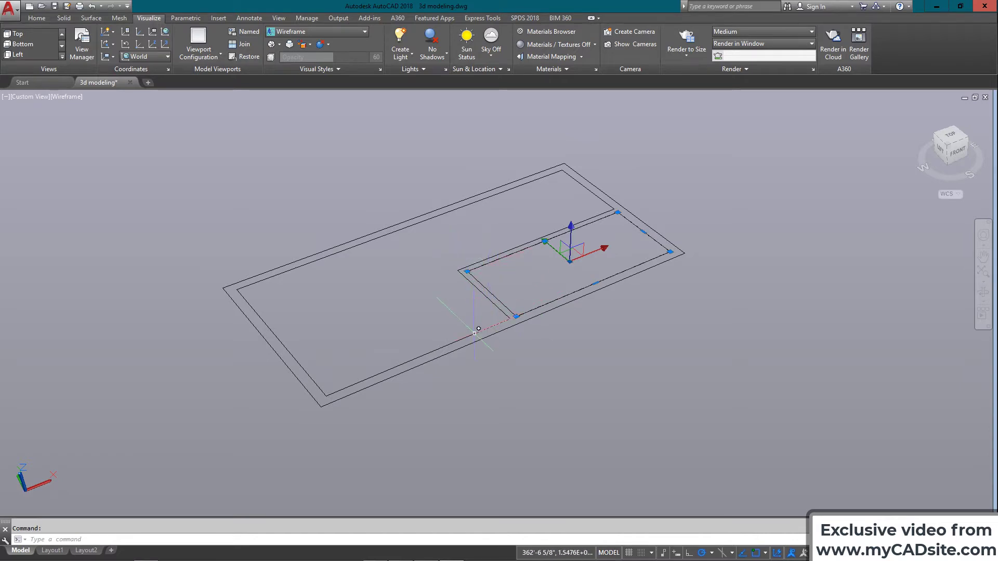
key("Escape")
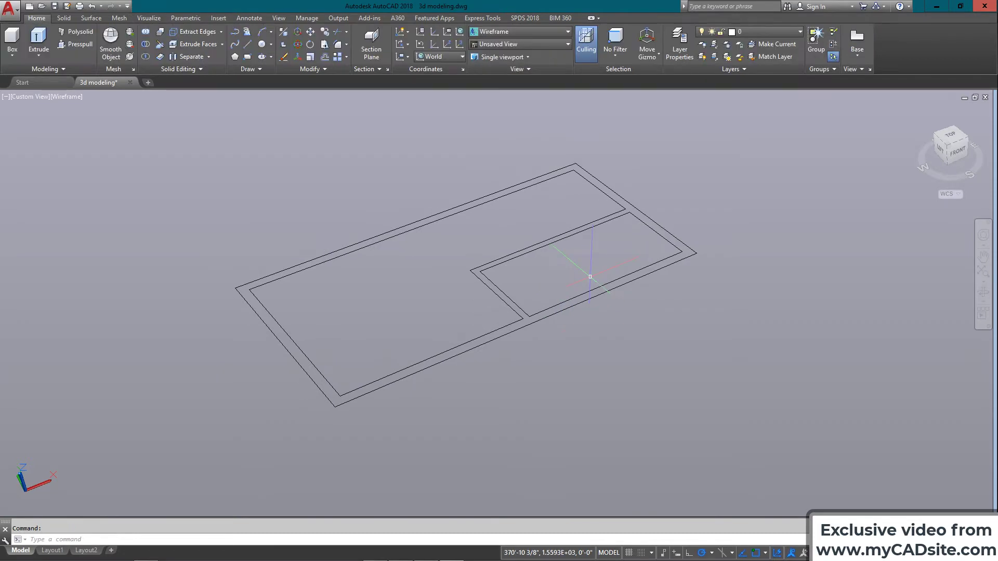
type("REGIO")
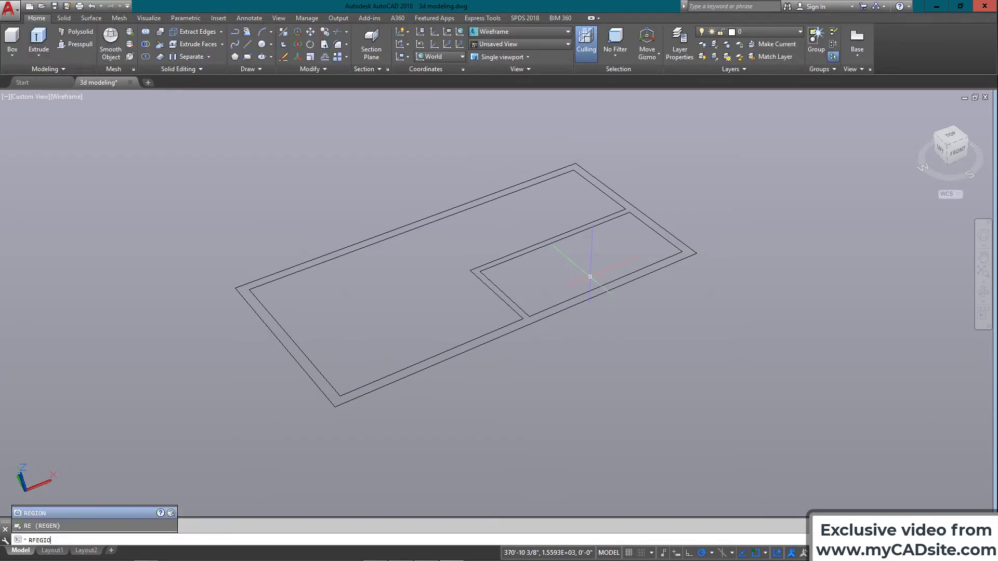
key("Return")
left_click(731, 127)
left_click(129, 447)
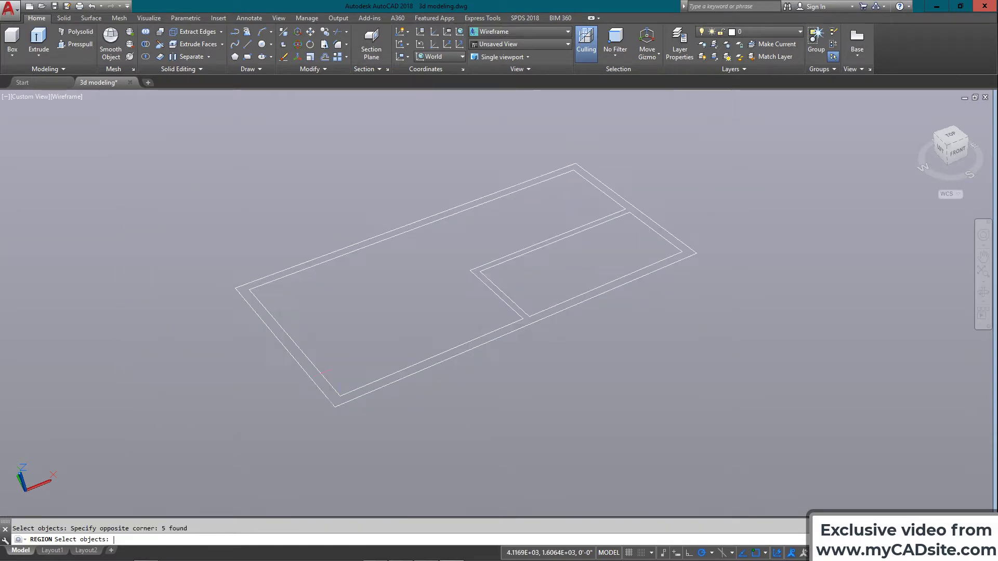
key("Return")
left_click(400, 370)
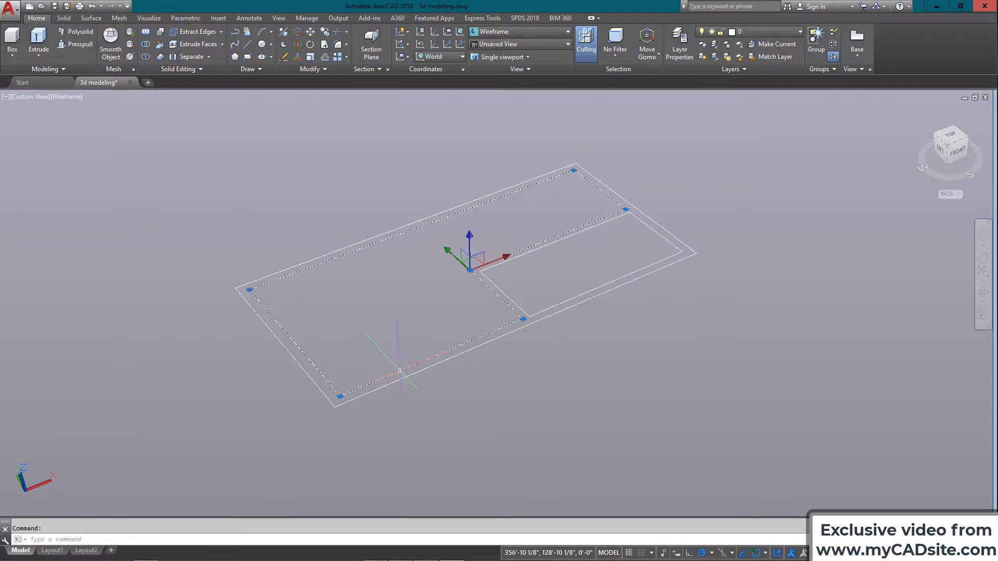
left_click(508, 296)
left_click(532, 323)
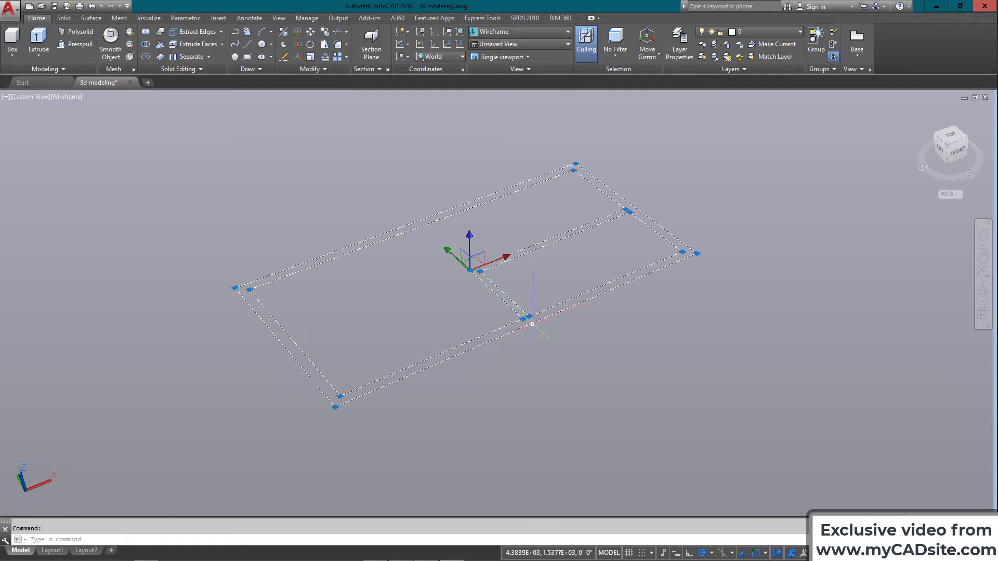
key("Escape")
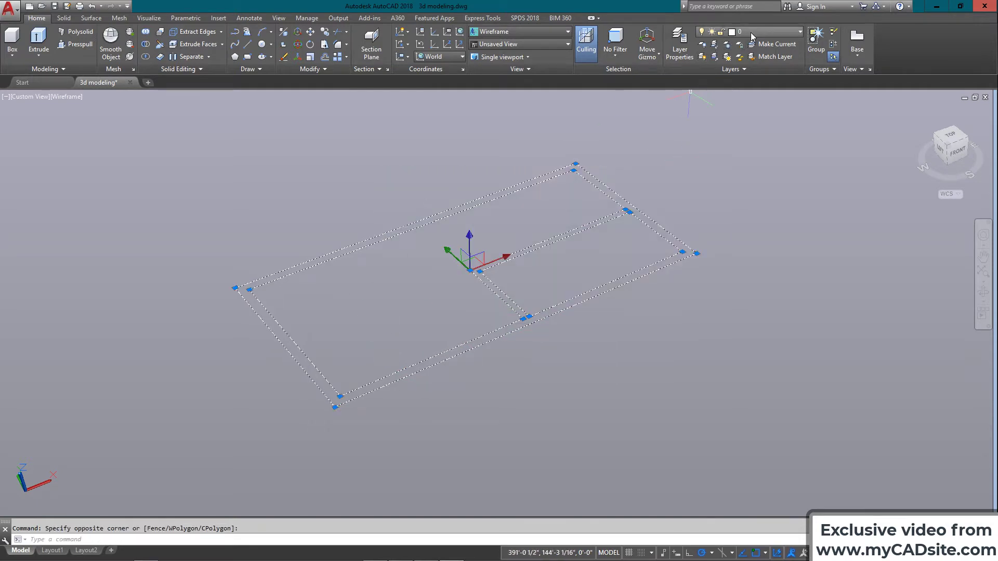
key("Escape")
Extrude all the floor plan regions in Solid mode to a height of 9'
type("E")
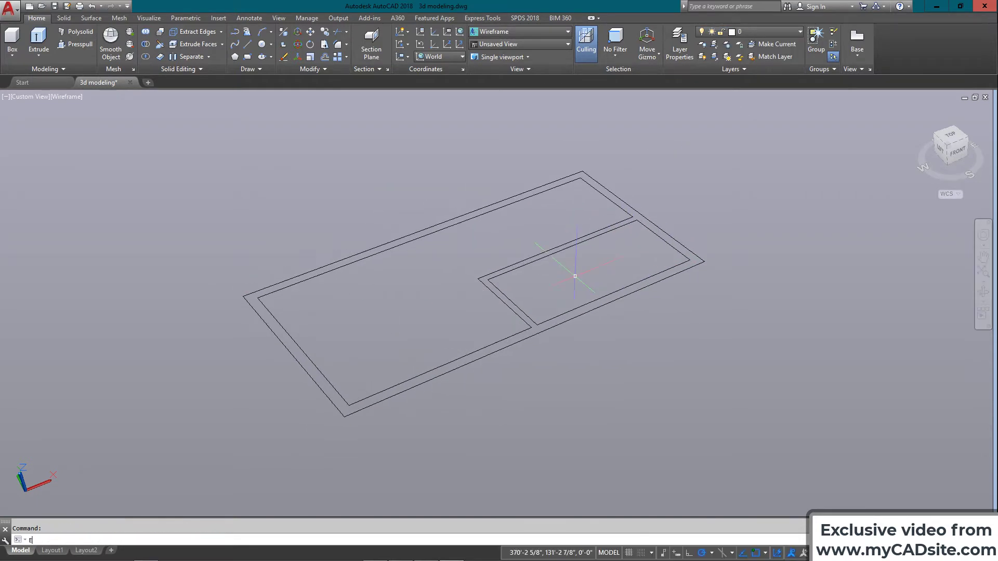
type("XTRUDE")
key("Return")
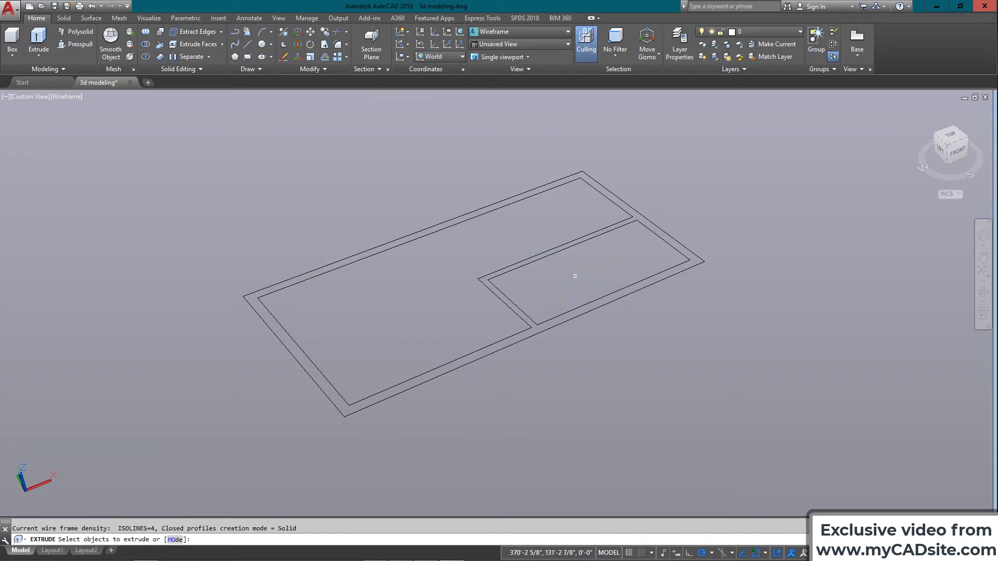
left_click(591, 313)
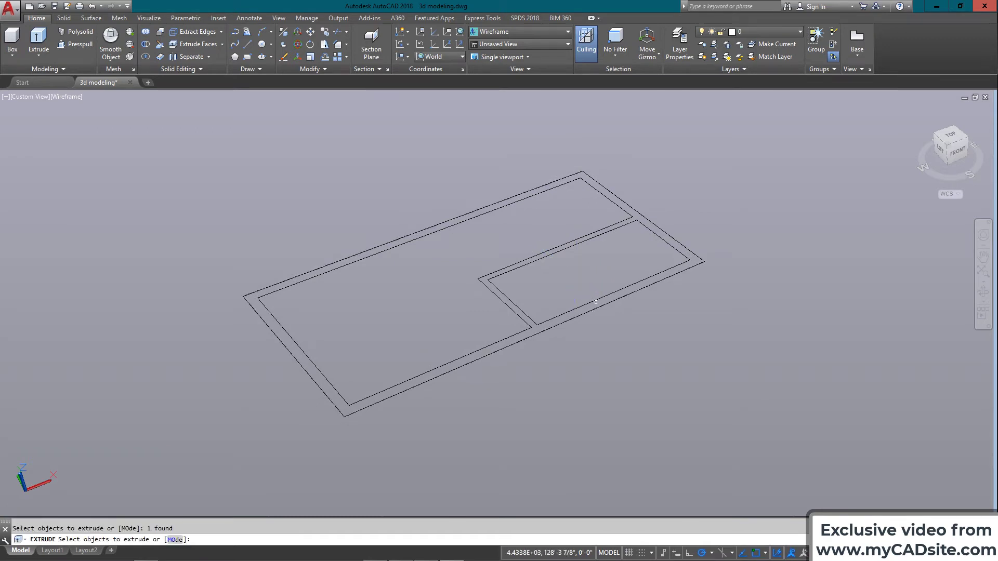
left_click(713, 178)
left_click(539, 263)
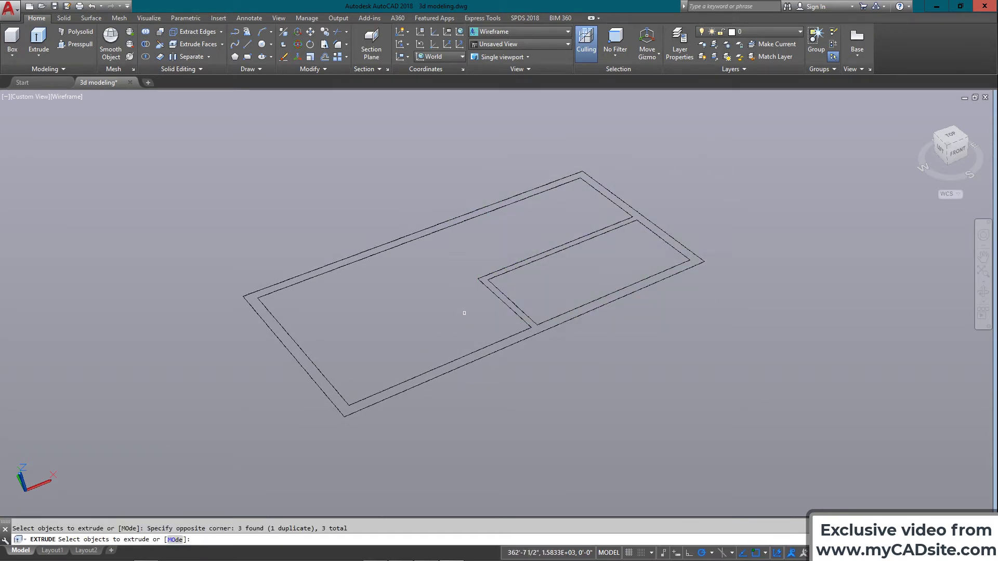
left_click(178, 540)
left_click(180, 540)
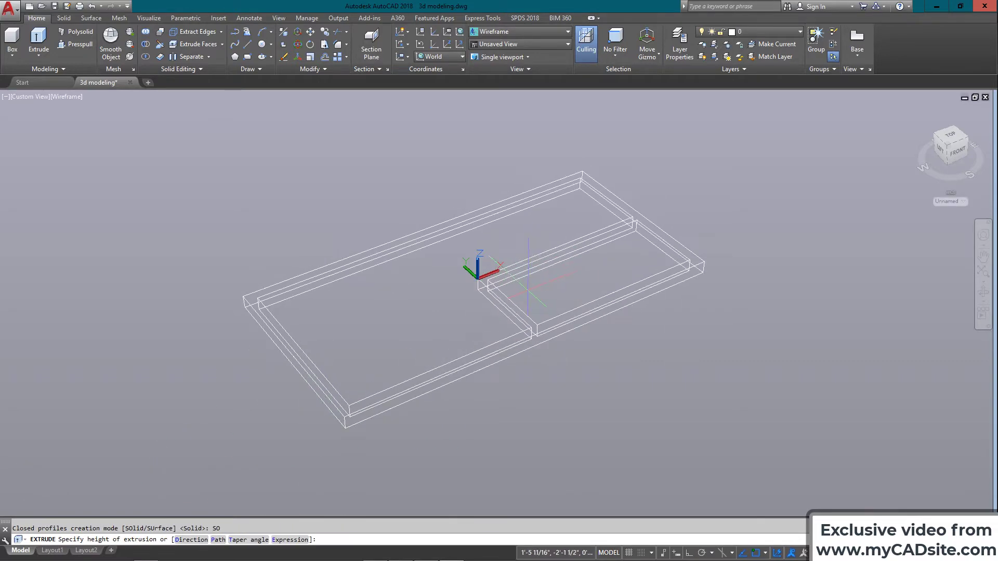
middle_click_drag(514, 172, 518, 180, "shift")
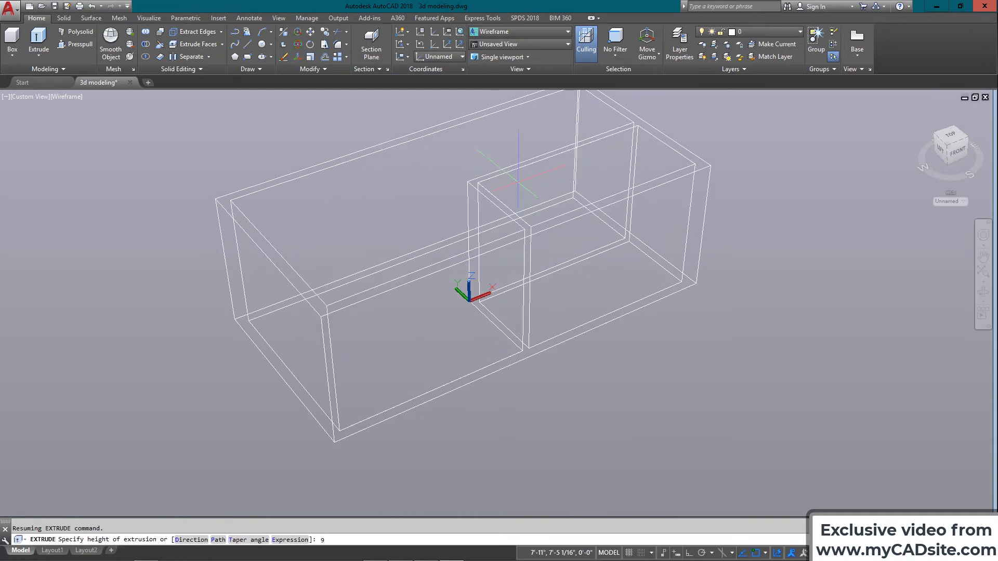
key("Return")
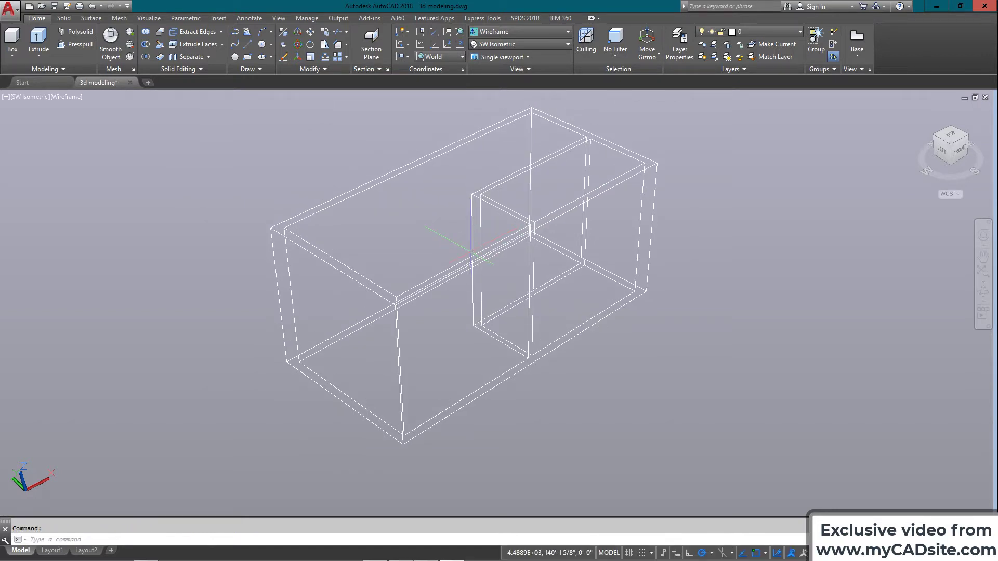
Display the extruded model with its hidden lines removed
type("HIDE")
key("Return")
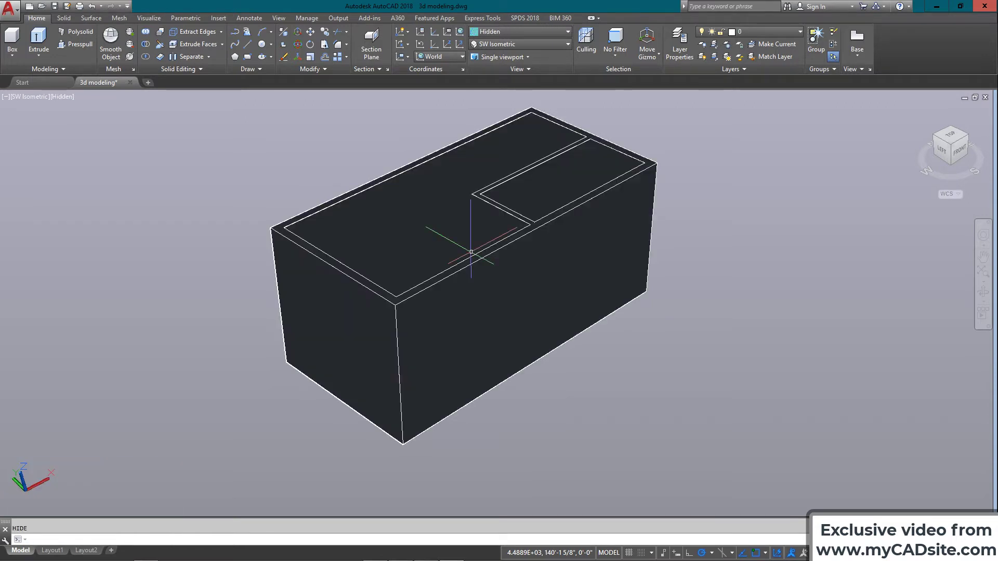
middle_click_drag(471, 252, 483, 282)
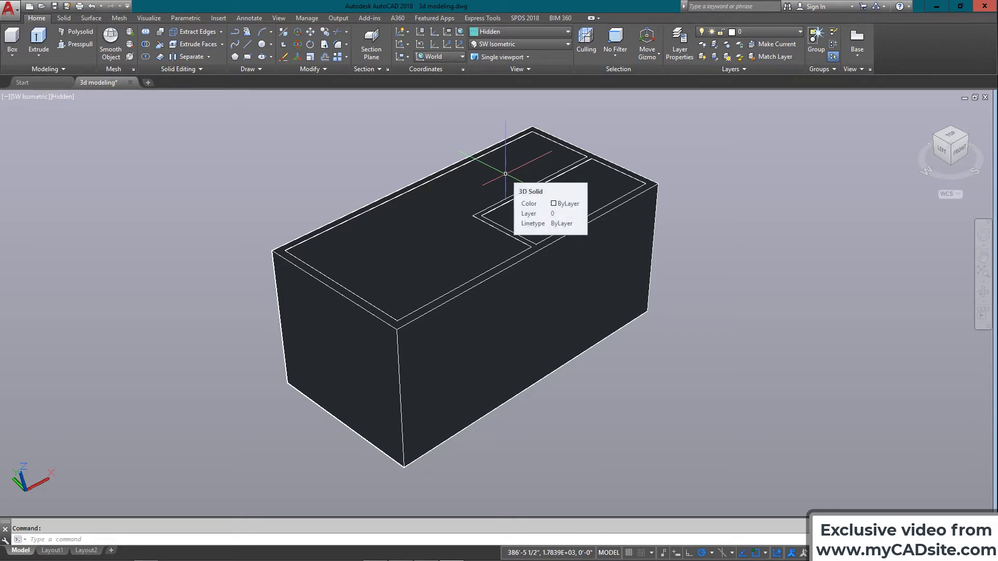
Subtract the large L-shaped room solid from the outer building solid
type("s")
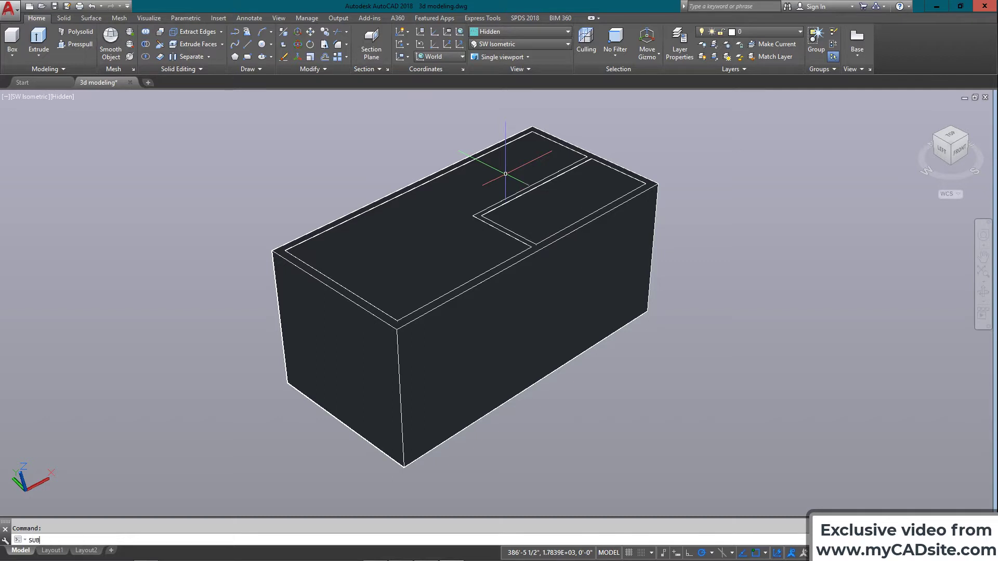
type("ubtr")
key("Return")
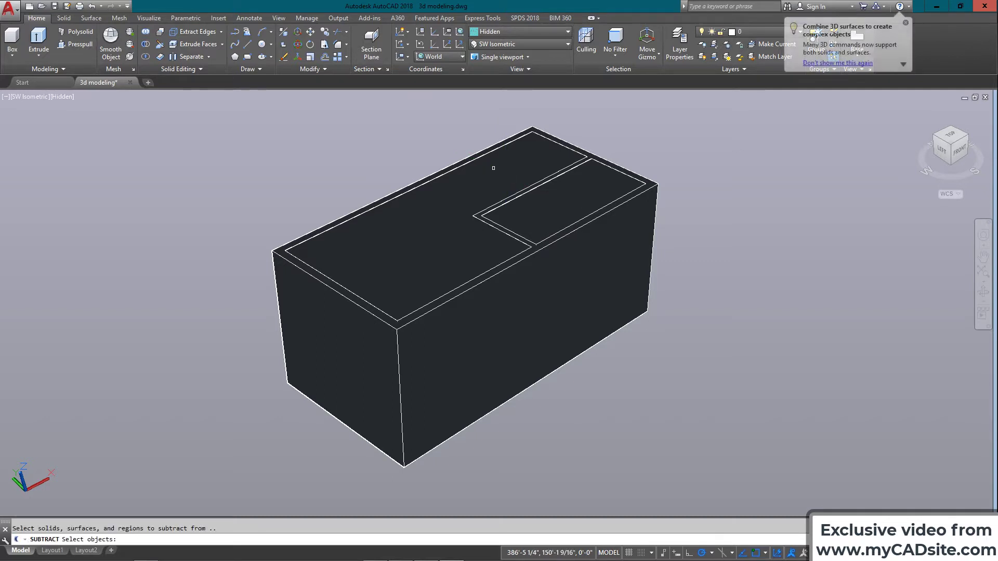
left_click(397, 376)
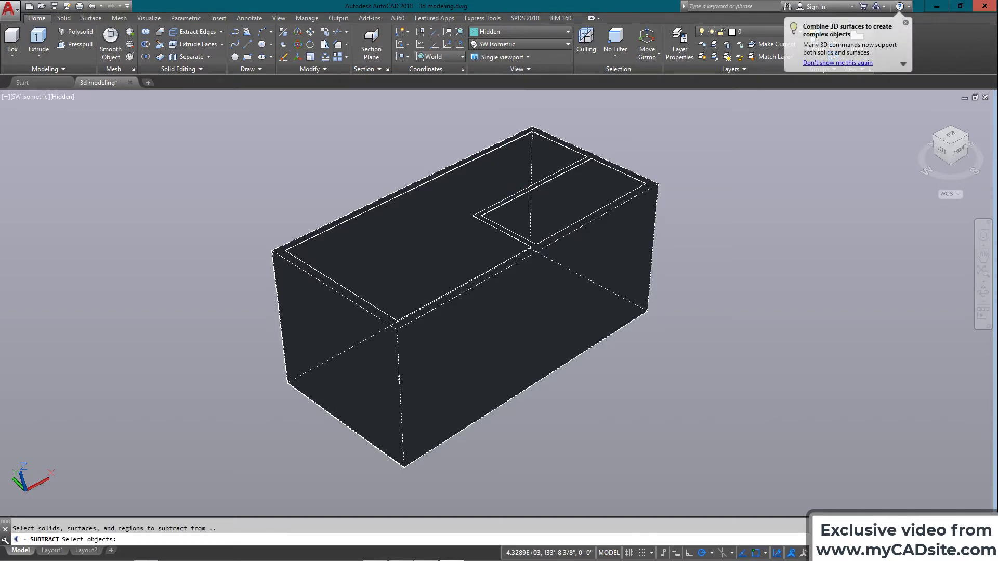
key("Return")
left_click(386, 313)
key("Return")
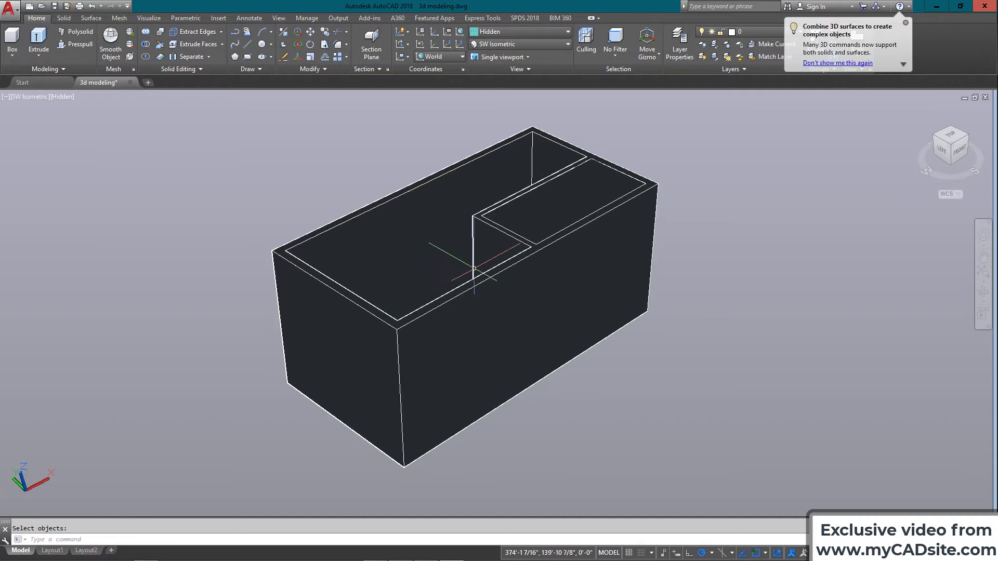
Hide the obscured lines to inspect the hollowed L-shaped room, and regenerate the wireframe
type("hide")
key("Return")
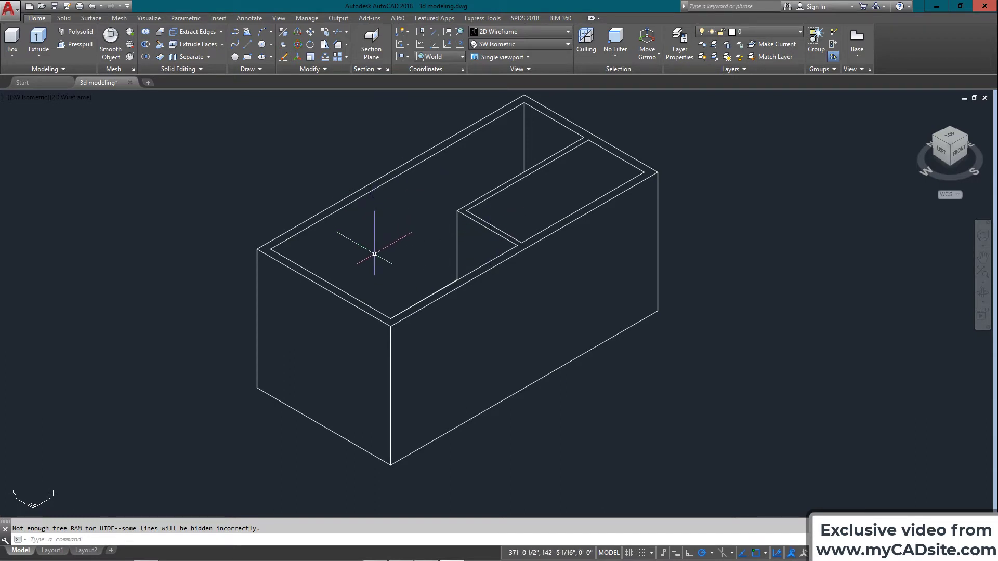
type("re")
key("Return")
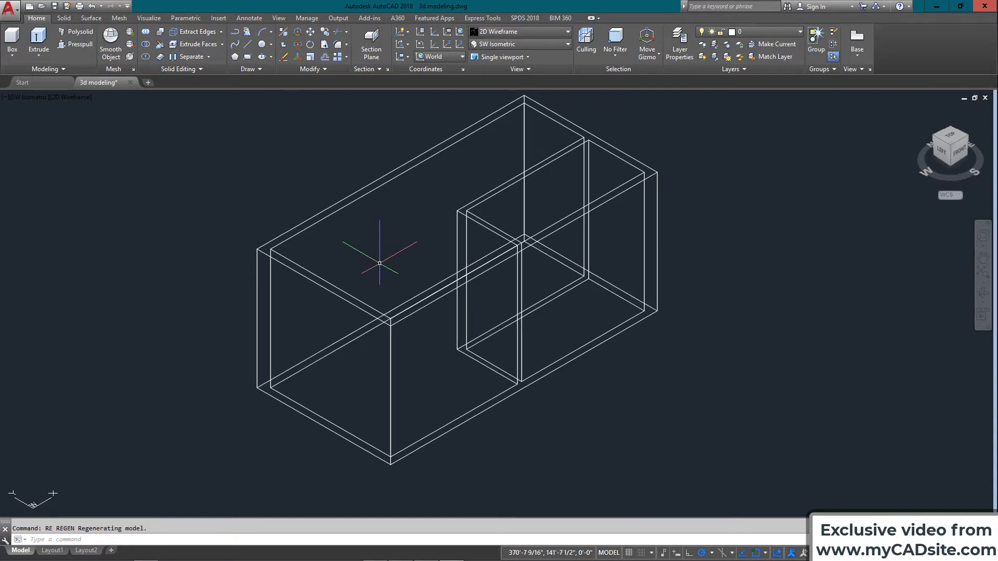
Try to subtract the small room solid from the building solid
type("subtra")
key("Return")
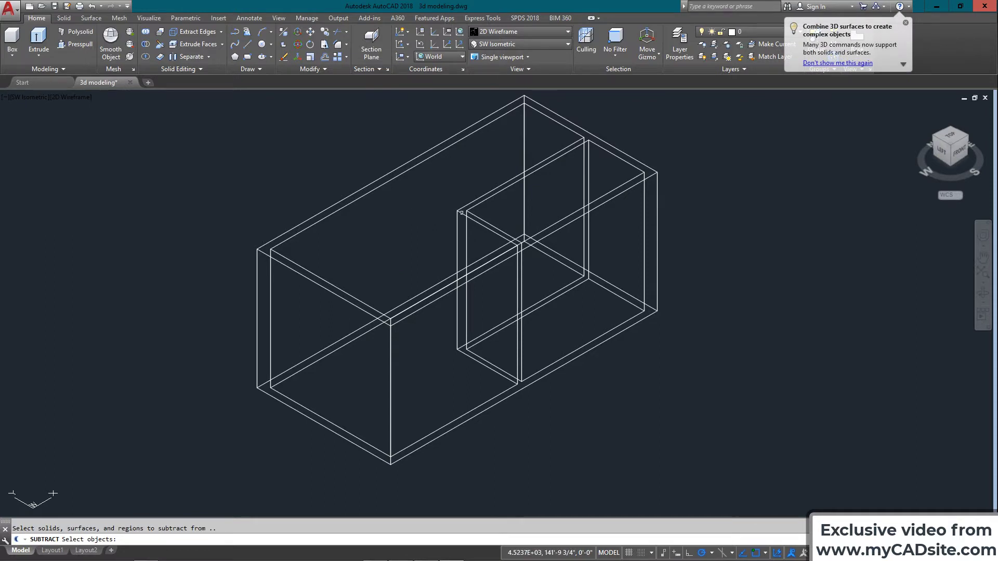
left_click(459, 212)
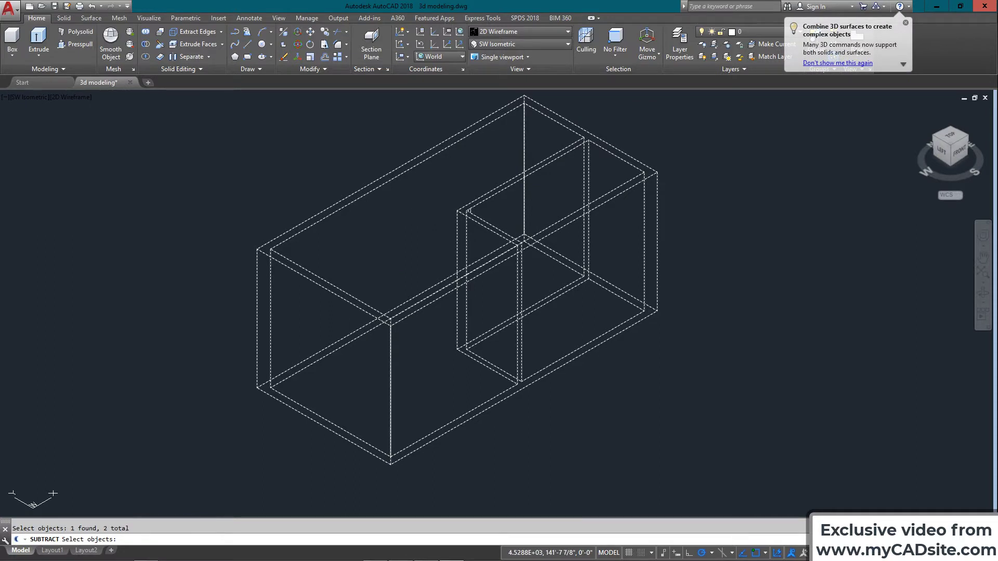
key("Return")
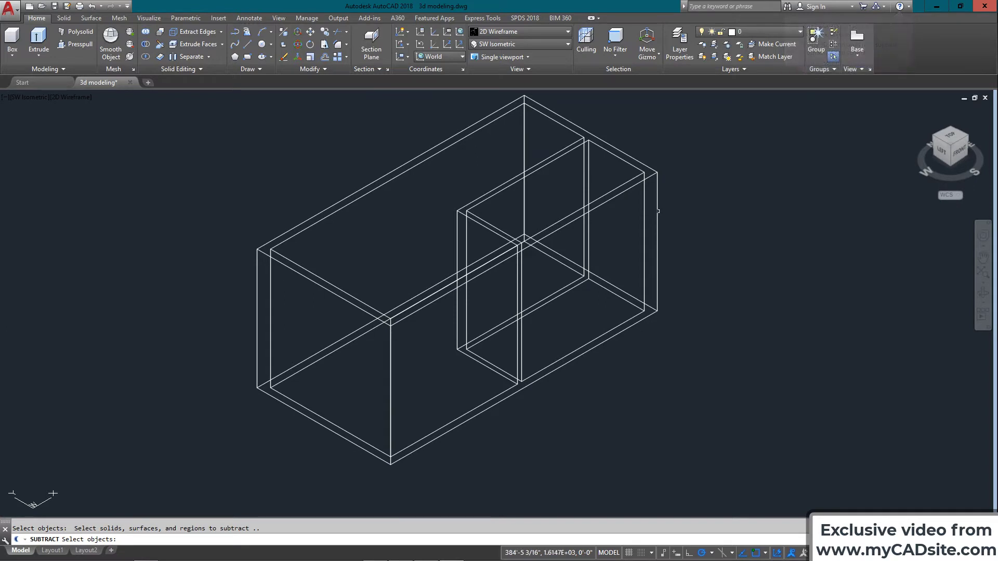
left_click(656, 208)
key("Return")
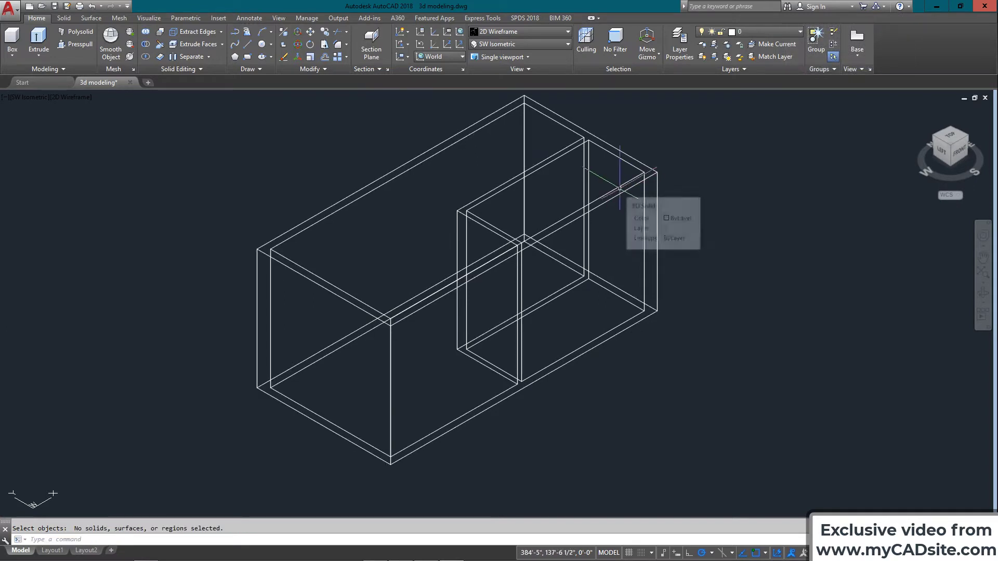
Subtract the small rectangular room solid from the building's wall solid
key("Return")
left_click(657, 203)
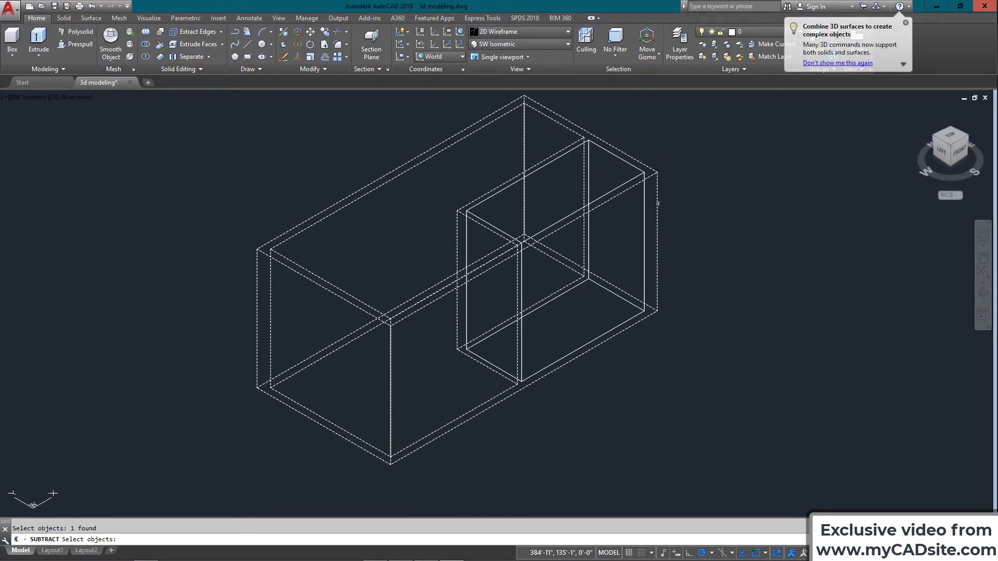
key("Return")
left_click(620, 183)
key("Return")
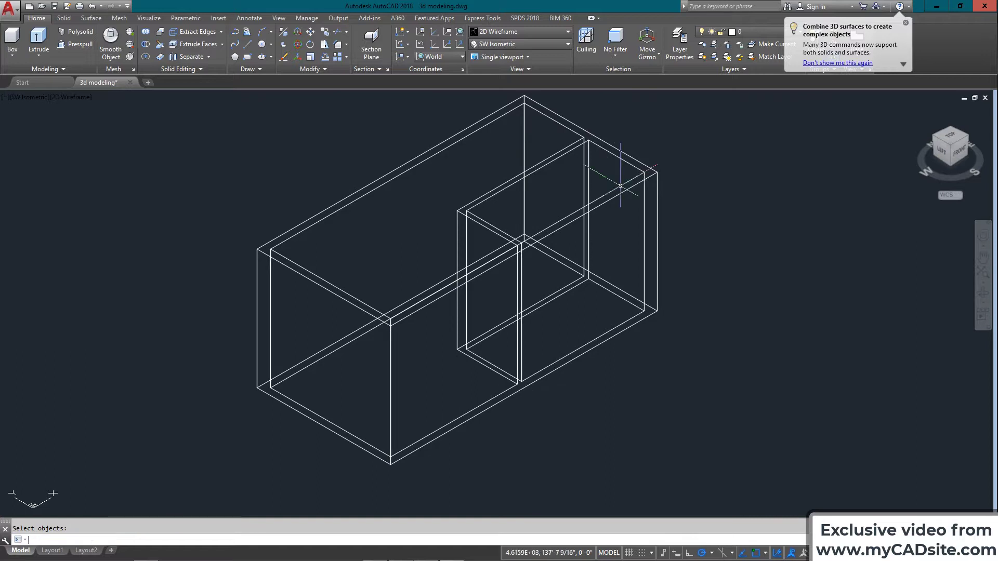
Hide the obscured lines to inspect both hollowed rooms, and regenerate the full wireframe
type("hide")
key("Return")
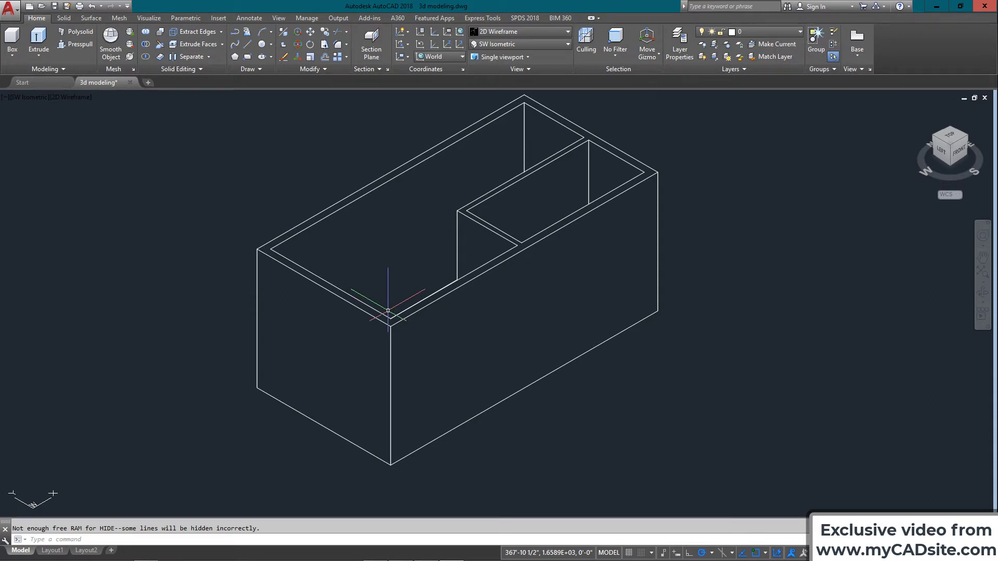
type("RE")
key("Return")
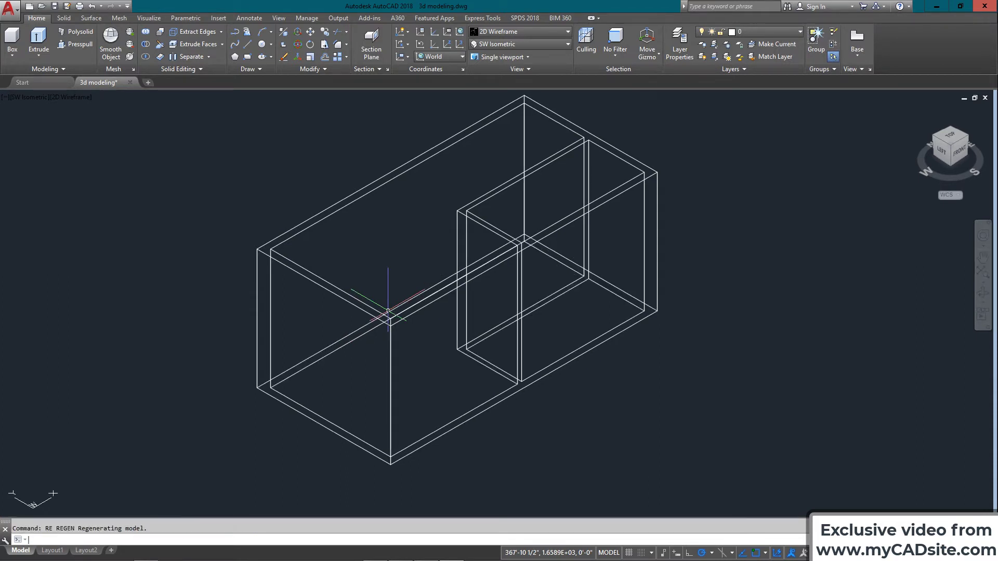
In the top view, draw a line about 6" long across the west wall, from the large room's southwest inside corner to the outer face
middle_click_drag(449, 319, 462, 304)
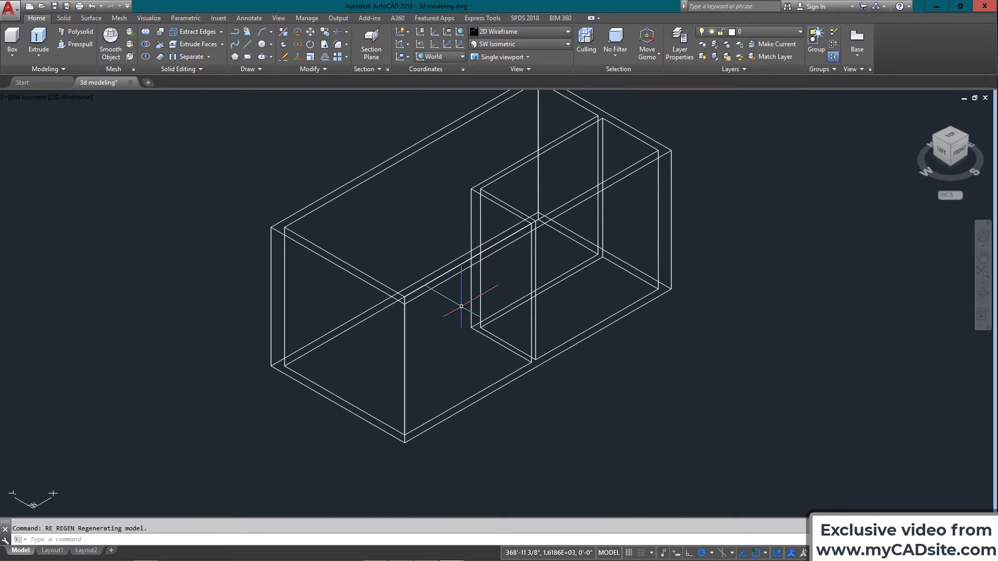
middle_click_drag(406, 364, 383, 345)
scroll(392, 383, "up", 4)
mouse_move(392, 383)
middle_mouse_down()
mouse_move(381, 385)
mouse_move(395, 382)
mouse_move(394, 401)
middle_mouse_up()
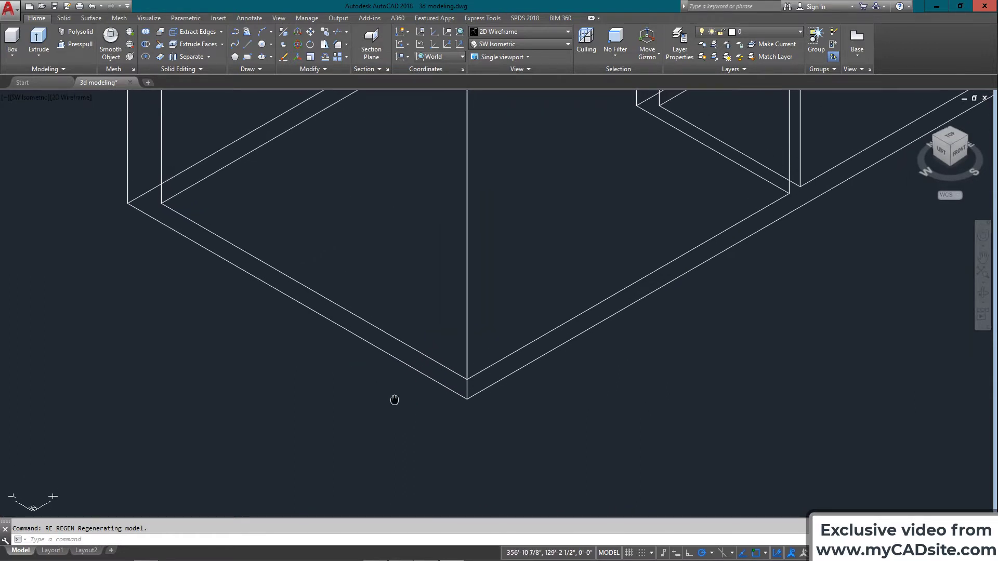
left_click(942, 137)
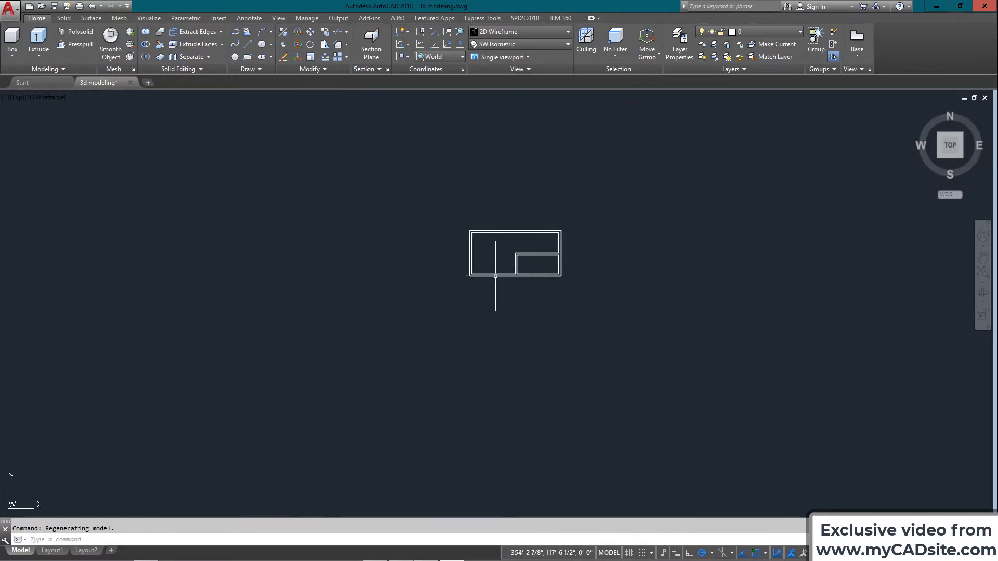
scroll(470, 271, "up", 8)
type("l")
key("Return")
left_click(470, 373)
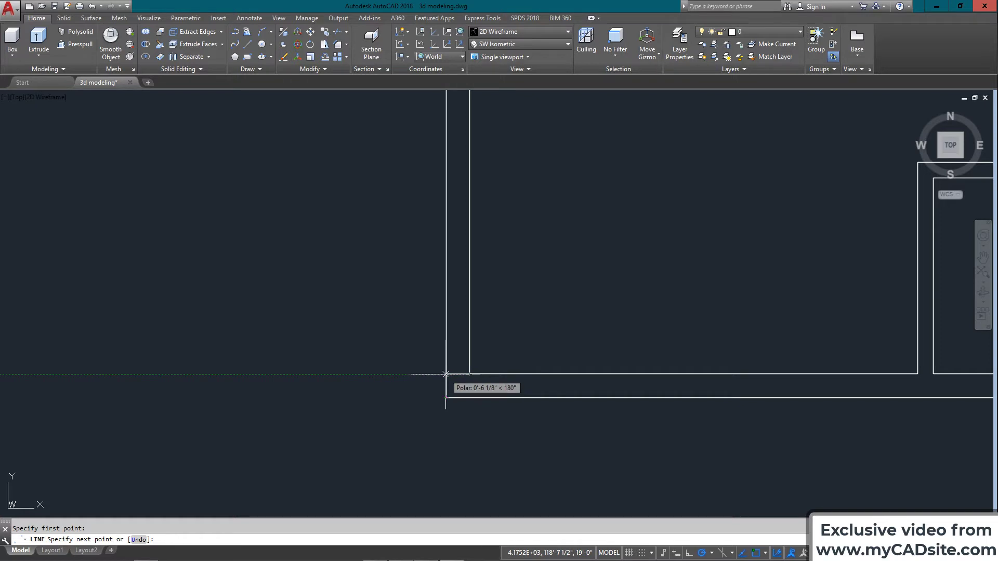
left_click(446, 373)
key("Return")
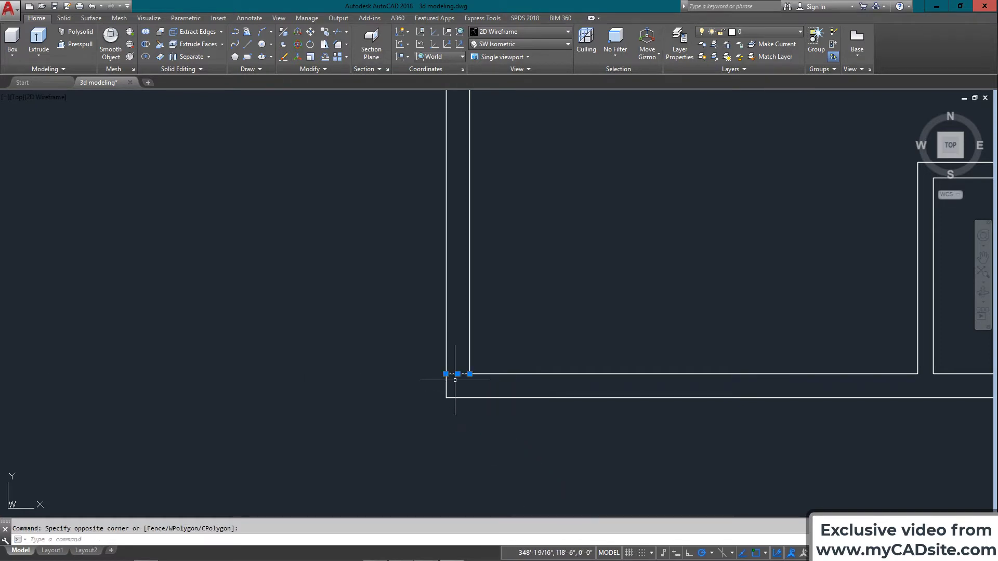
Offset the short line across the west wall by 5' northward and move the copy to the middle of that wall
scroll(457, 371, "down", 2)
type("o")
key("Return")
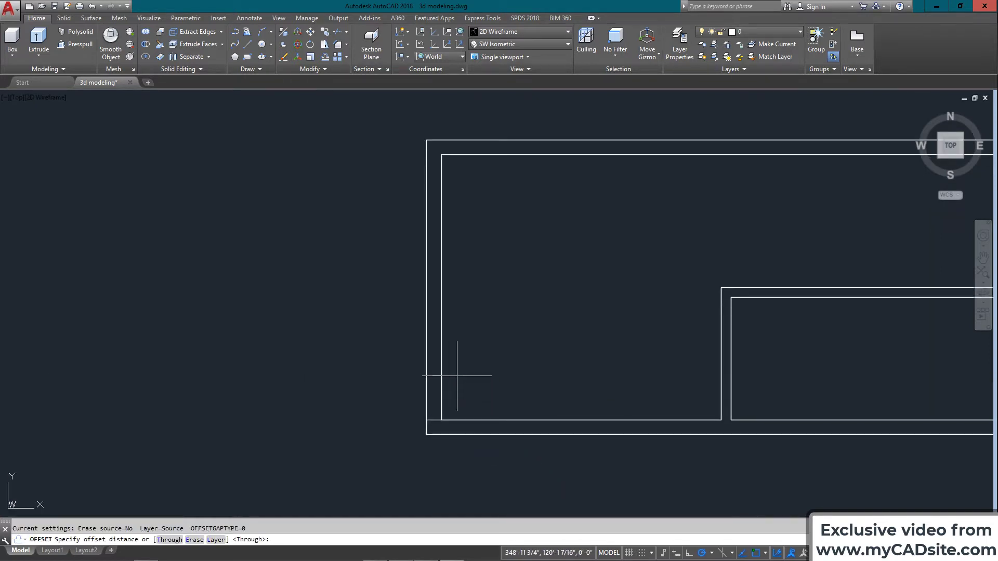
type("5")
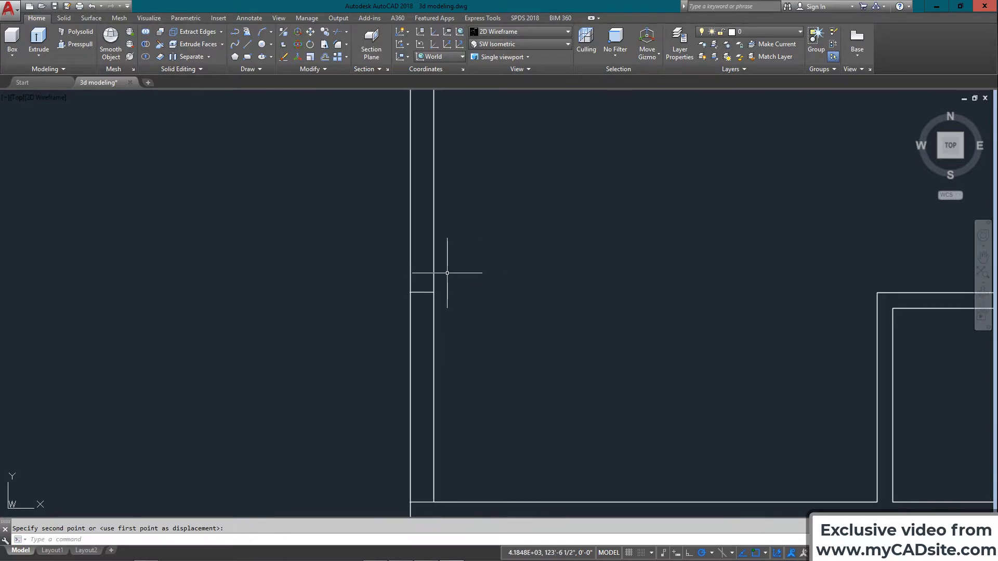
type("0")
key("Escape")
Offset the short line at the middle of the west wall 3' to the north to mark the door width
type("o")
key("Return")
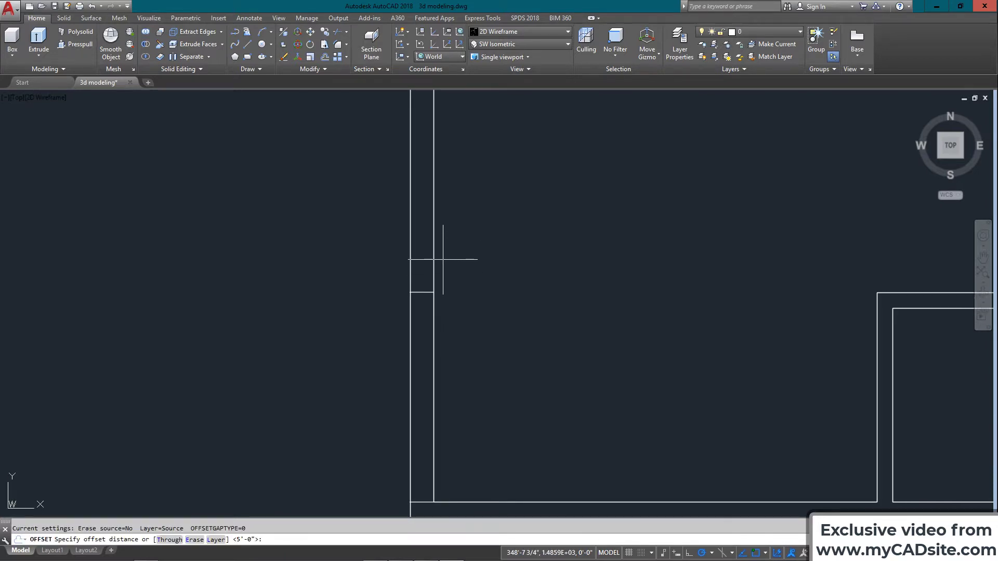
type("3'")
key("Return")
scroll(430, 313, "down", 3)
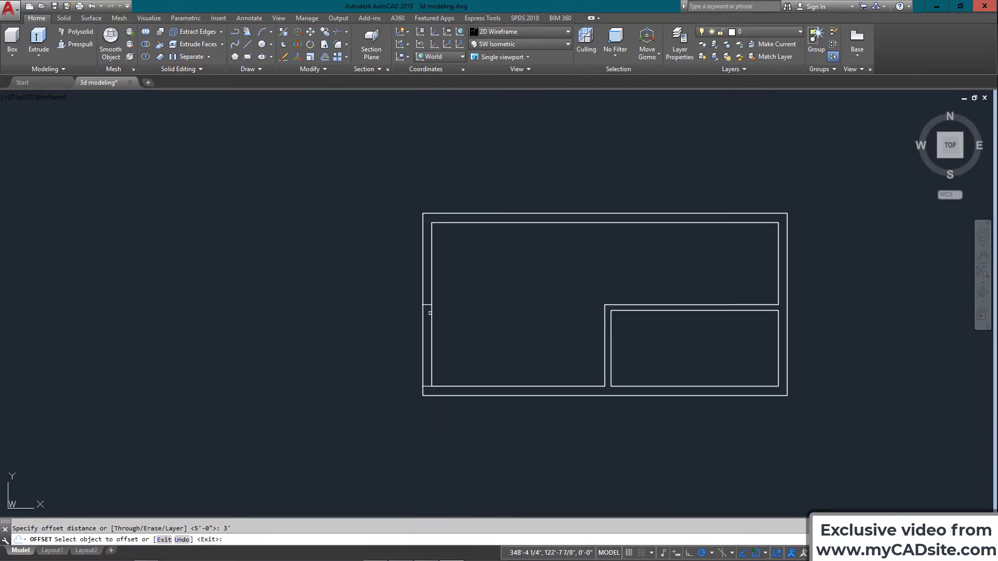
left_click(428, 306)
left_click(424, 275)
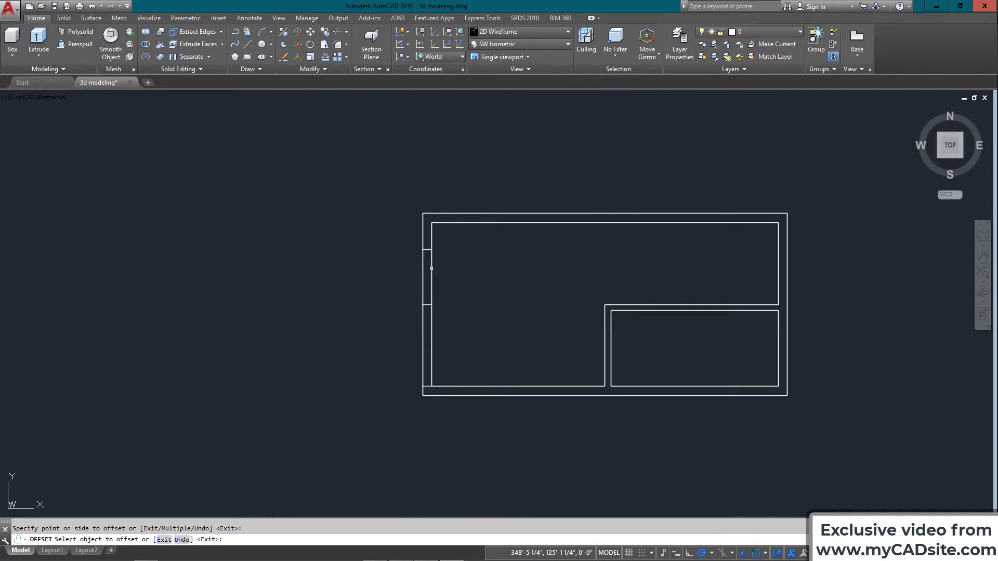
left_click(418, 243)
scroll(419, 240, "up", 4)
key("Escape")
In the SW isometric view, draw a rectangle across the wall thickness between the two door marker lines
type("R")
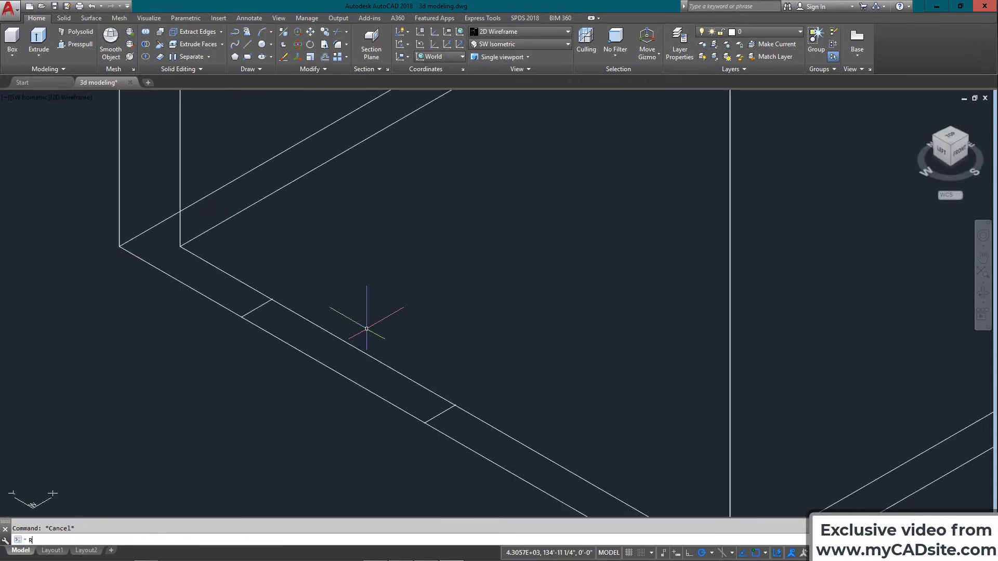
type("EC")
key("Return")
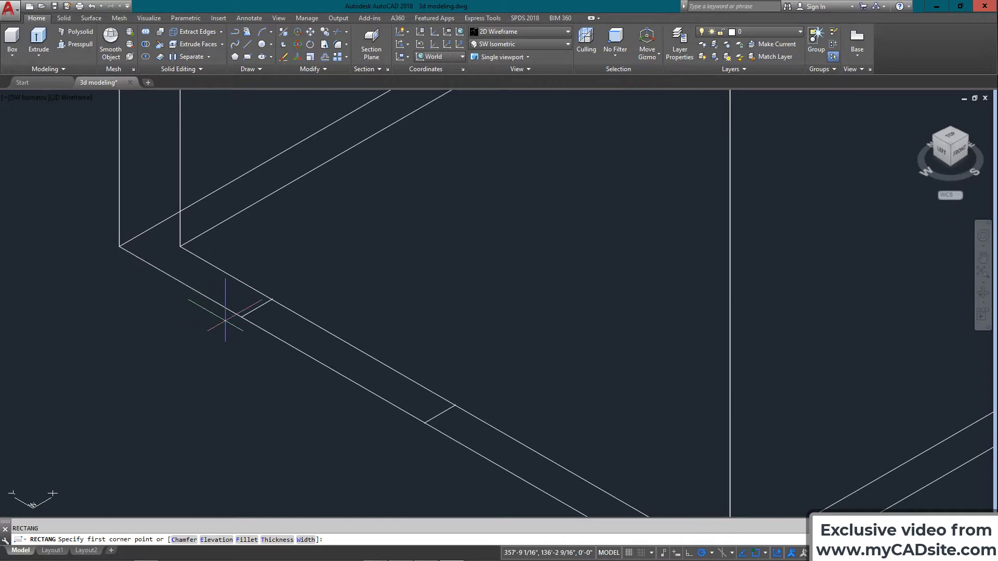
left_click(242, 317)
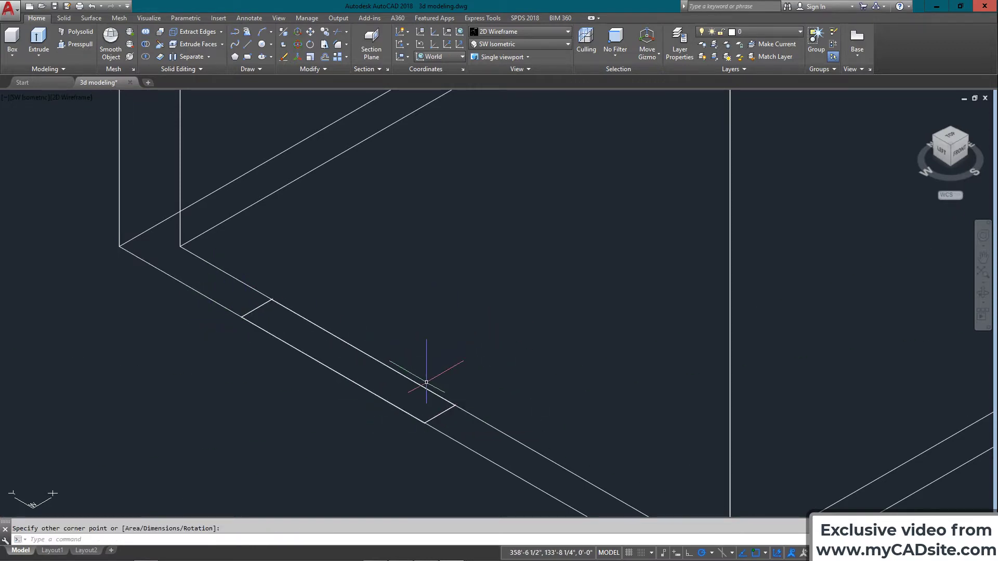
scroll(386, 324, "down", 3)
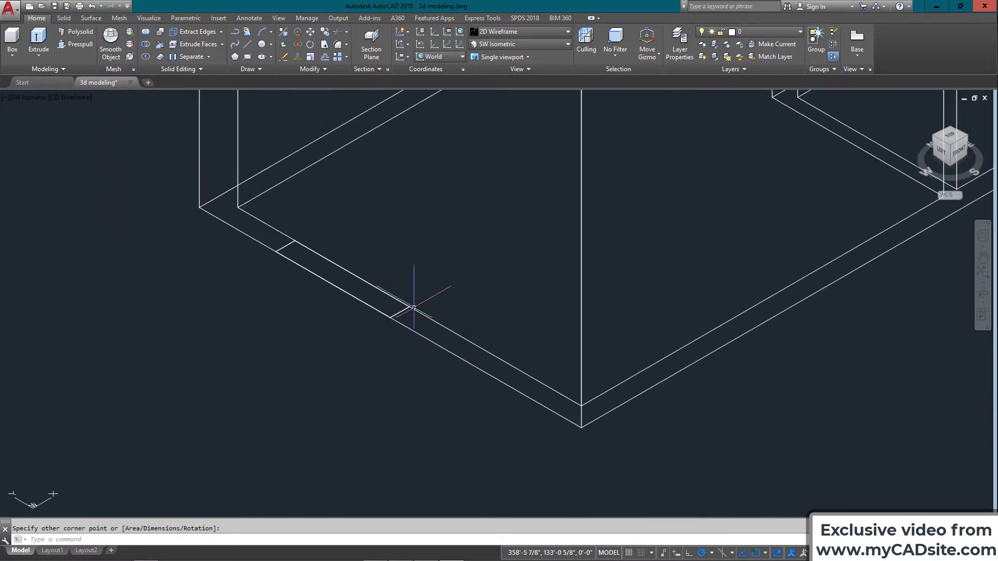
key("Escape")
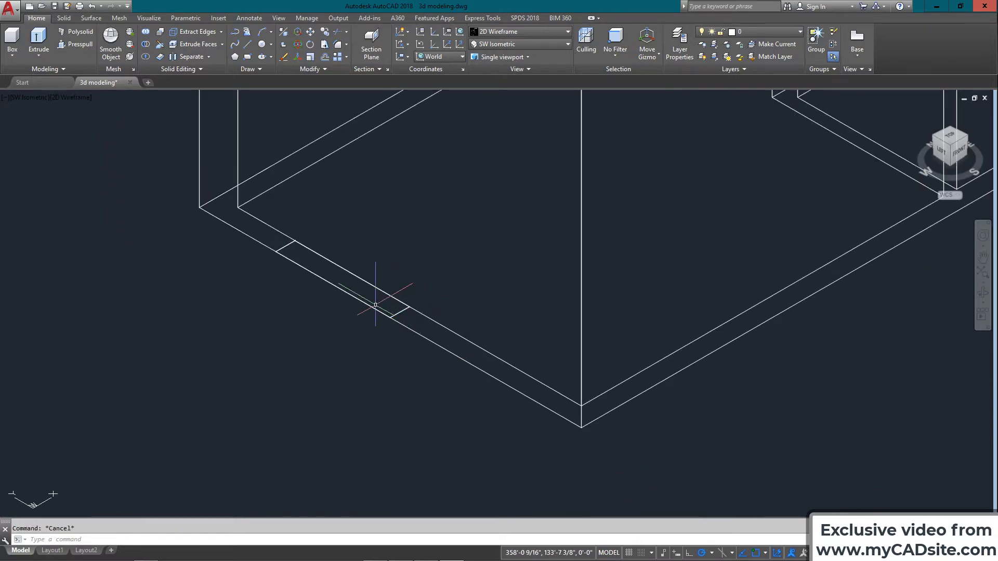
Extrude the door rectangle in the west wall to a height of 6'-8"
type("EXTRUDE")
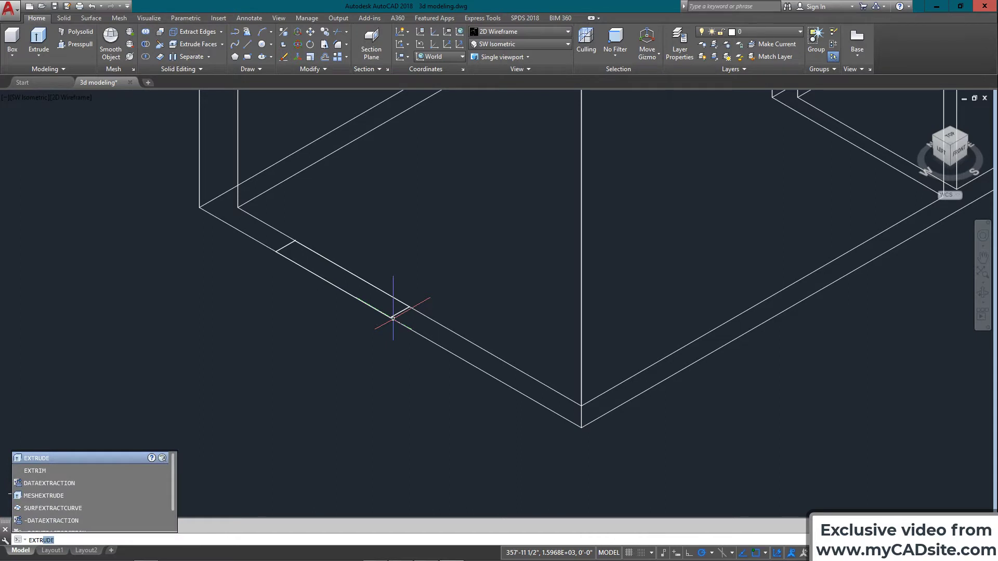
key("Return")
left_click(400, 311)
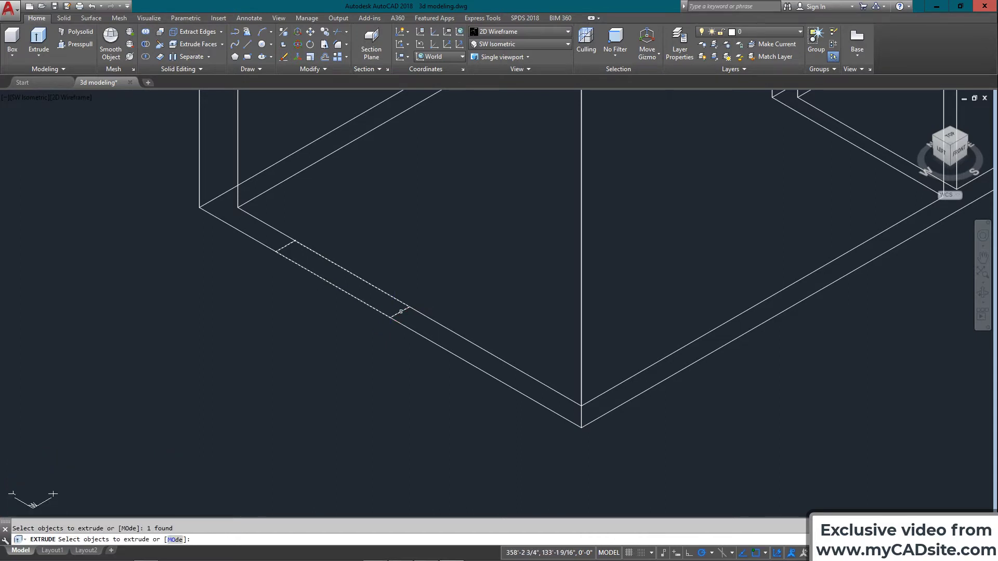
key("Return")
scroll(423, 285, "down", 3)
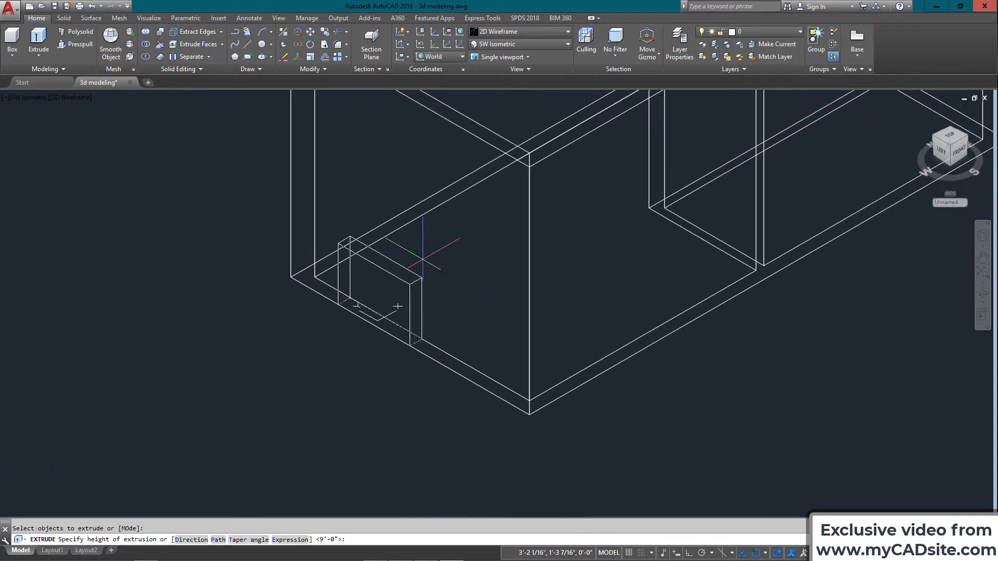
type("9")
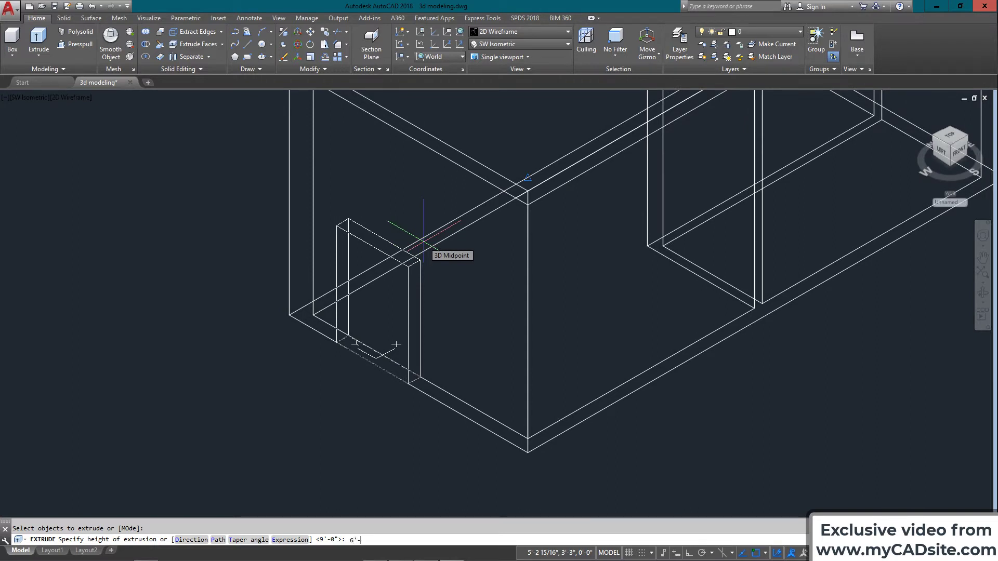
key("Return")
middle_click_drag(414, 270, 367, 313)
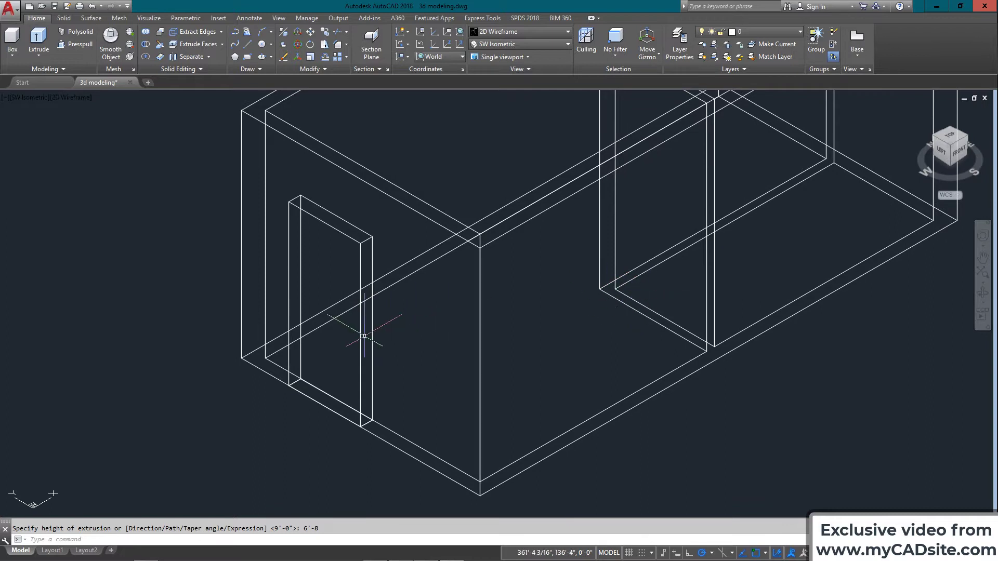
Copy the door solid from its outer bottom edge midpoint to the bottom midpoint of the small room's west wall face
left_click(379, 334)
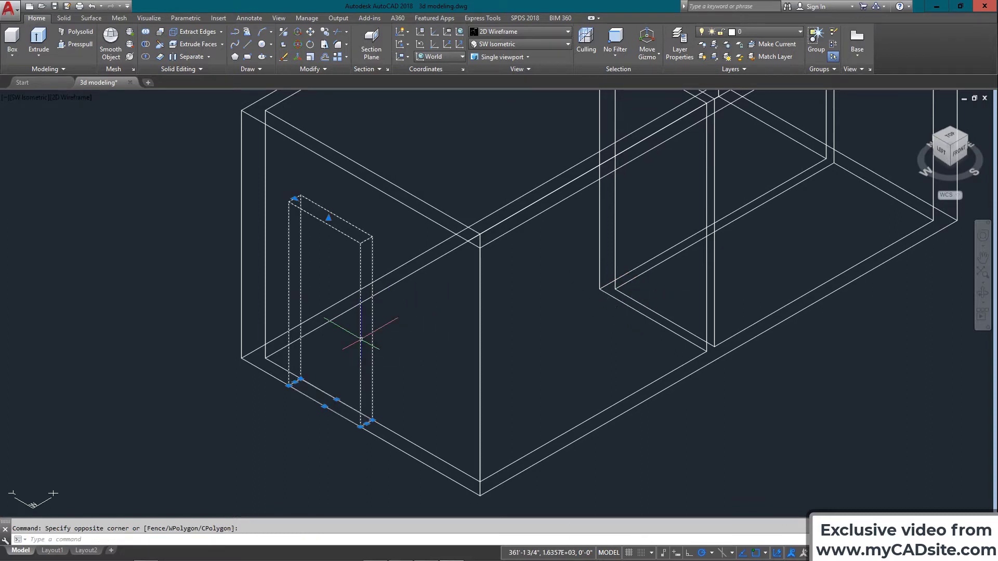
type("o")
key("Return")
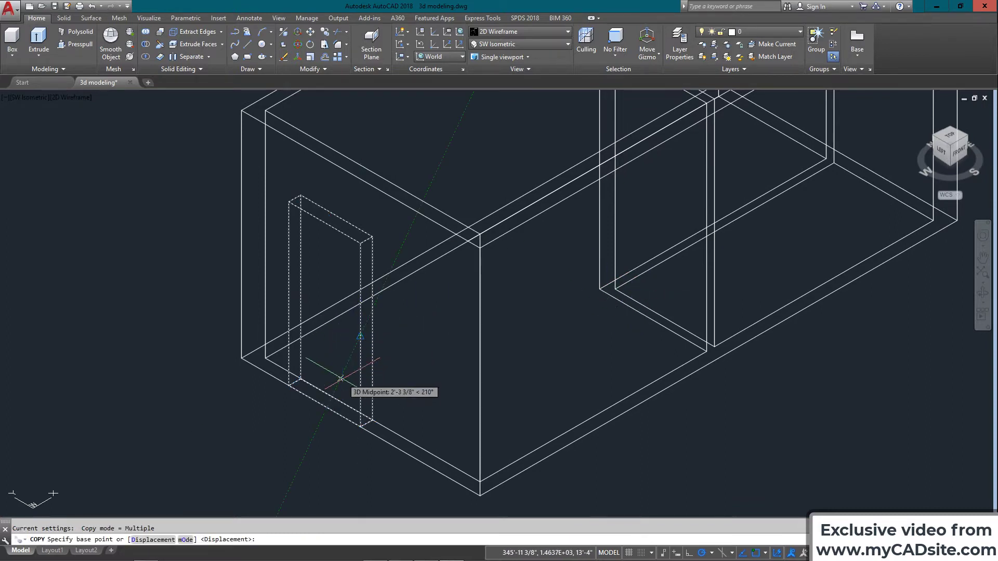
left_click(325, 405)
middle_click_drag(427, 333, 346, 368)
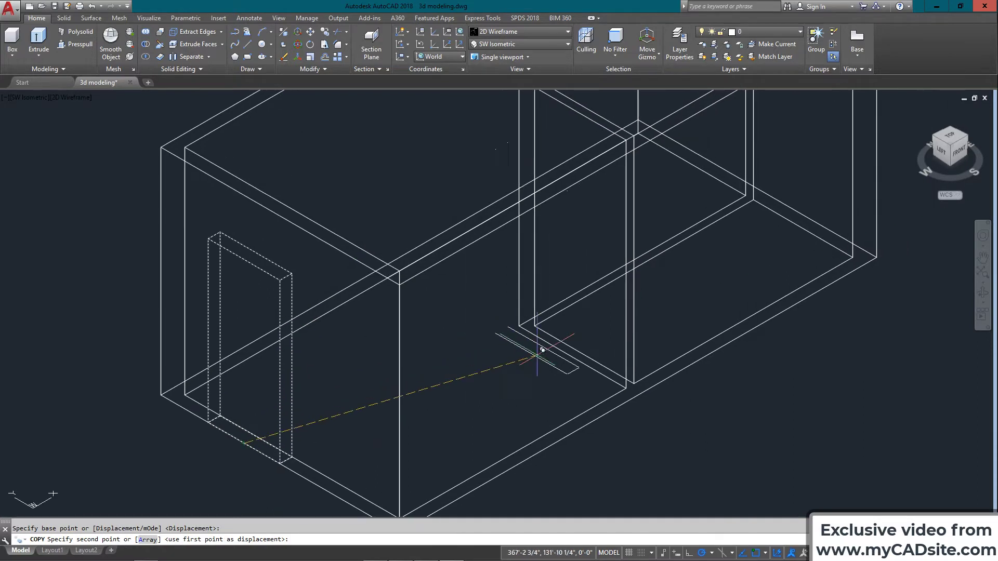
left_click(573, 353)
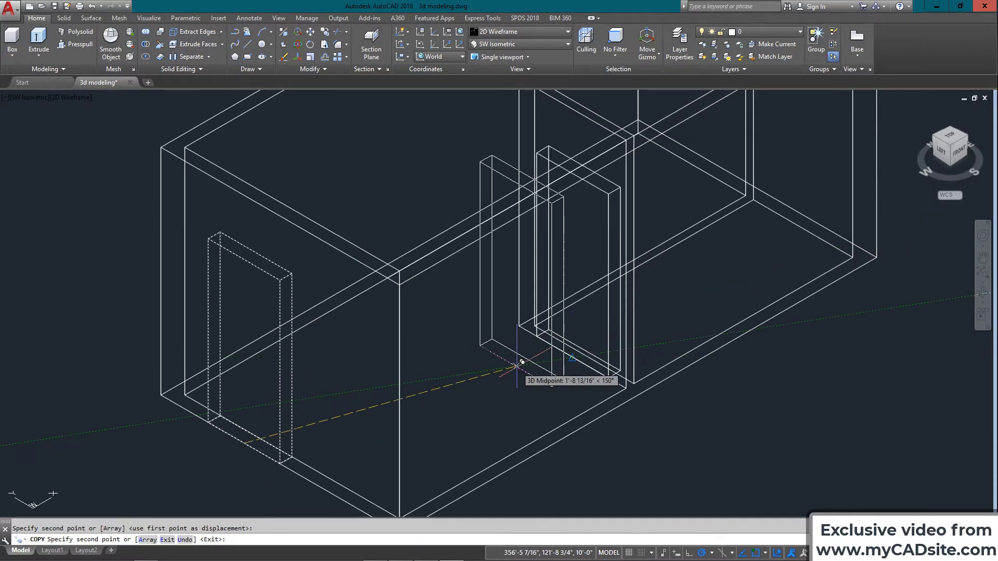
key("Escape")
scroll(493, 383, "down", 3)
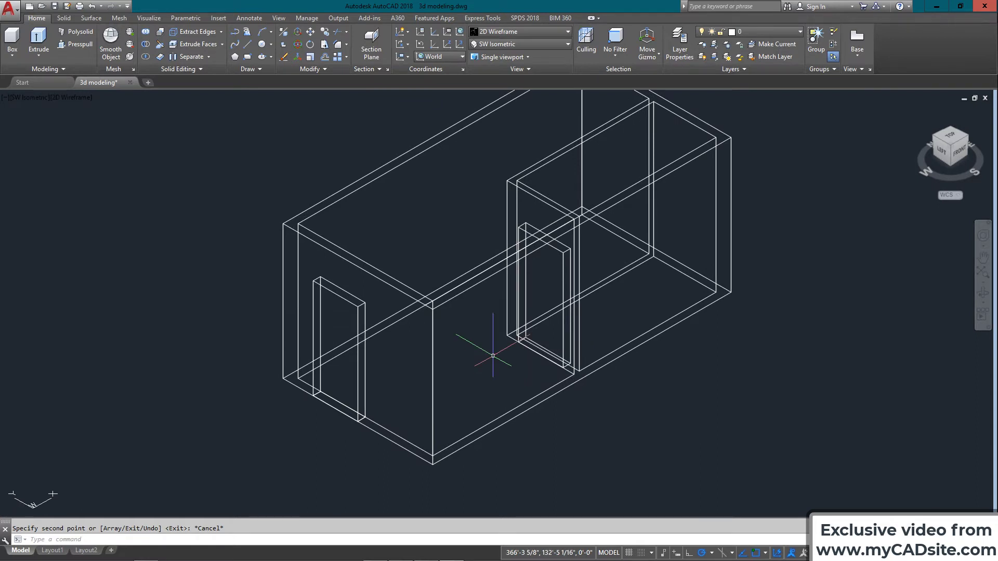
Subtract both door solids from the building's wall solid to cut the two door openings
type("SCRETC")
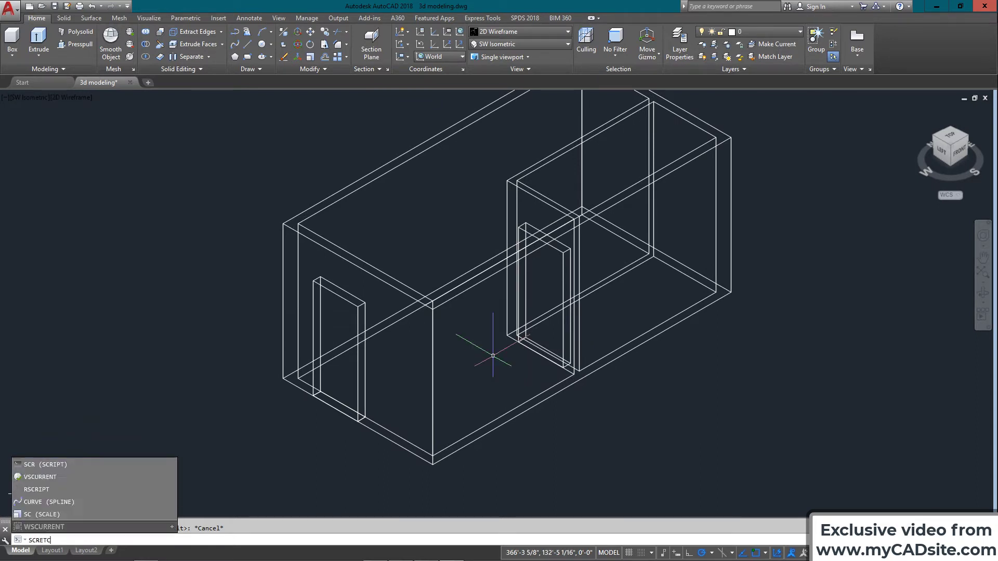
key("Return")
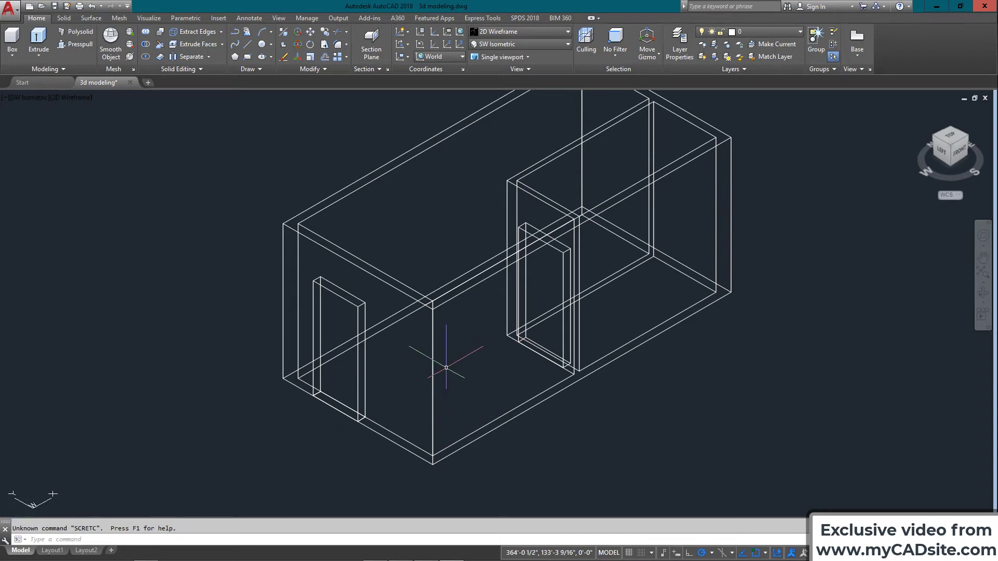
type("SUBTRACT")
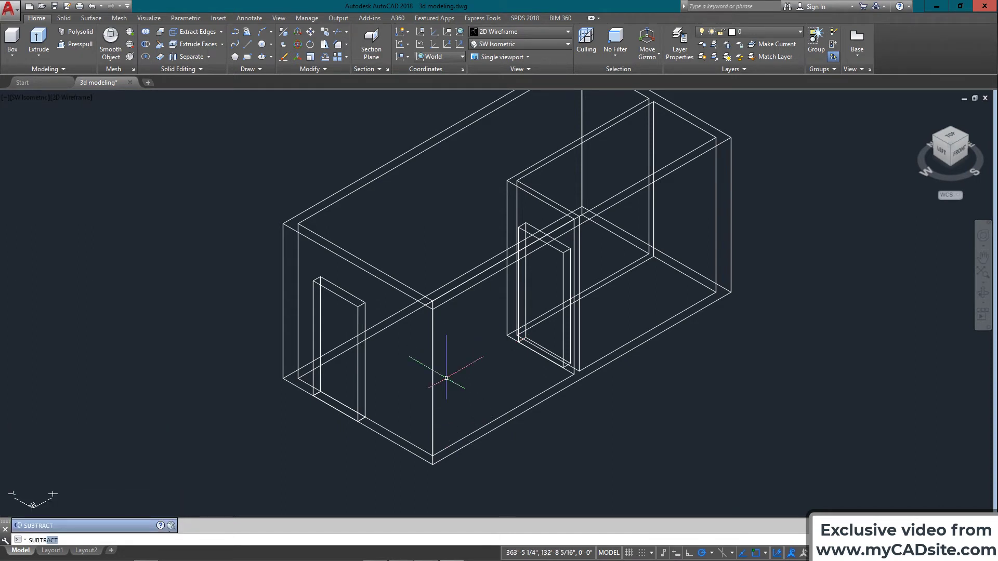
key("Return")
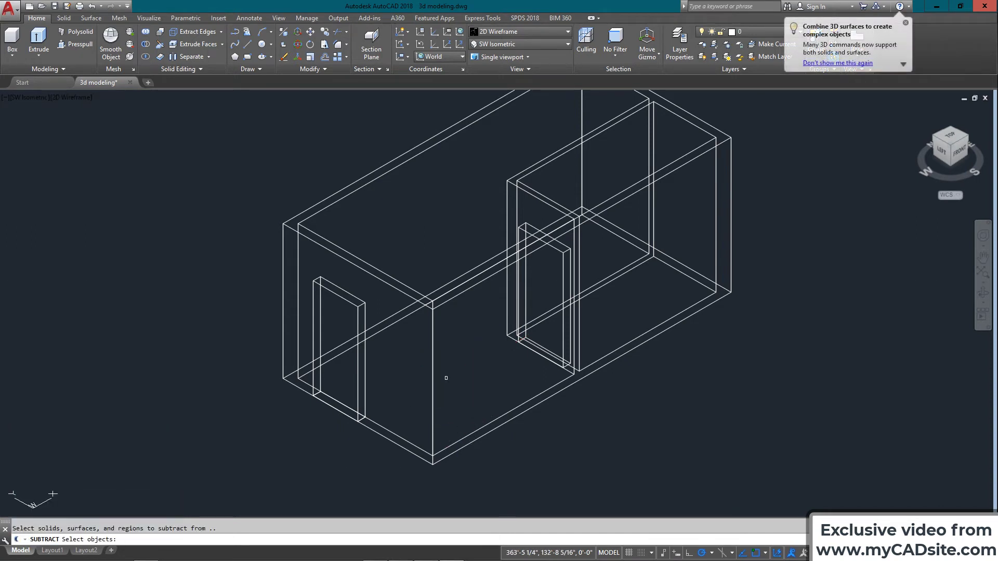
left_click(465, 411)
left_click(423, 374)
key("Return")
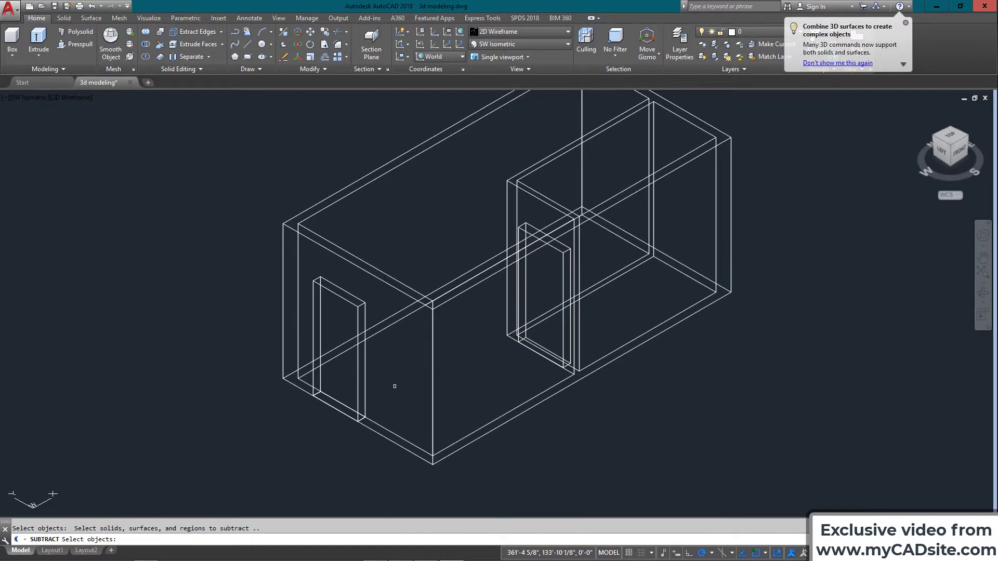
left_click(359, 374)
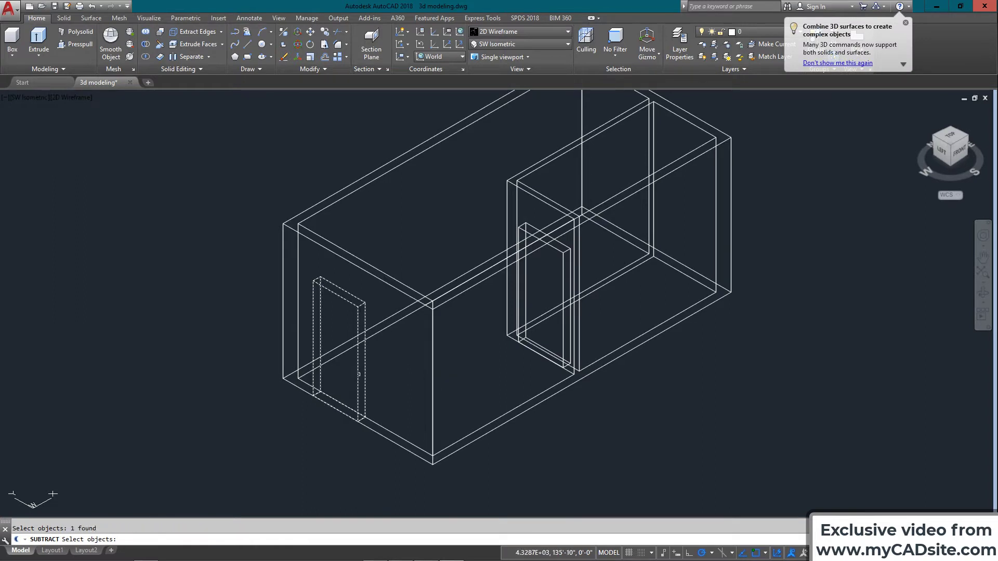
left_click(562, 339)
key("Return")
Hide the obscured lines and orbit the building to inspect both door openings from the west and southwest
middle_click_drag(479, 350, 479, 353)
type("H")
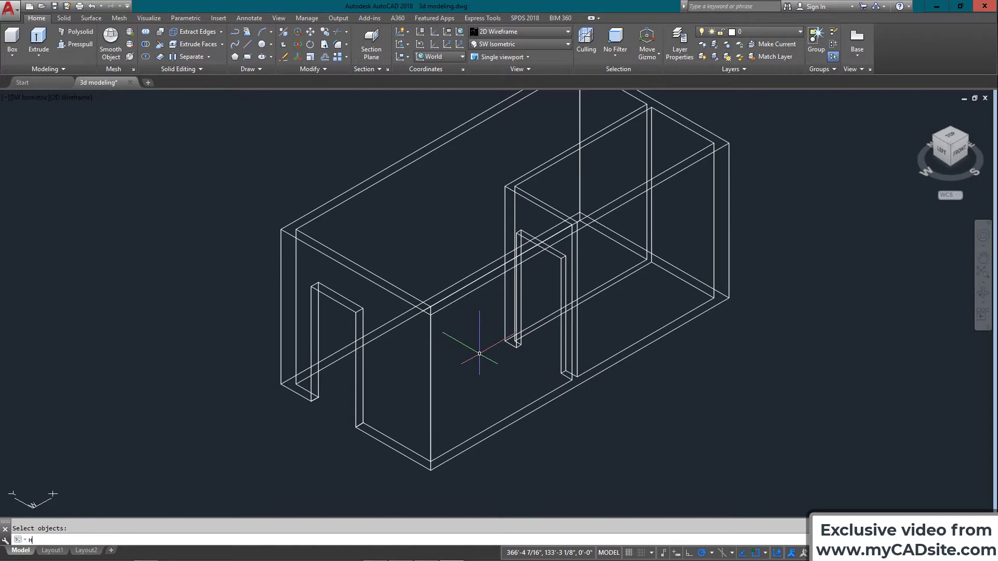
type("I")
key("Return")
scroll(411, 328, "down", 2)
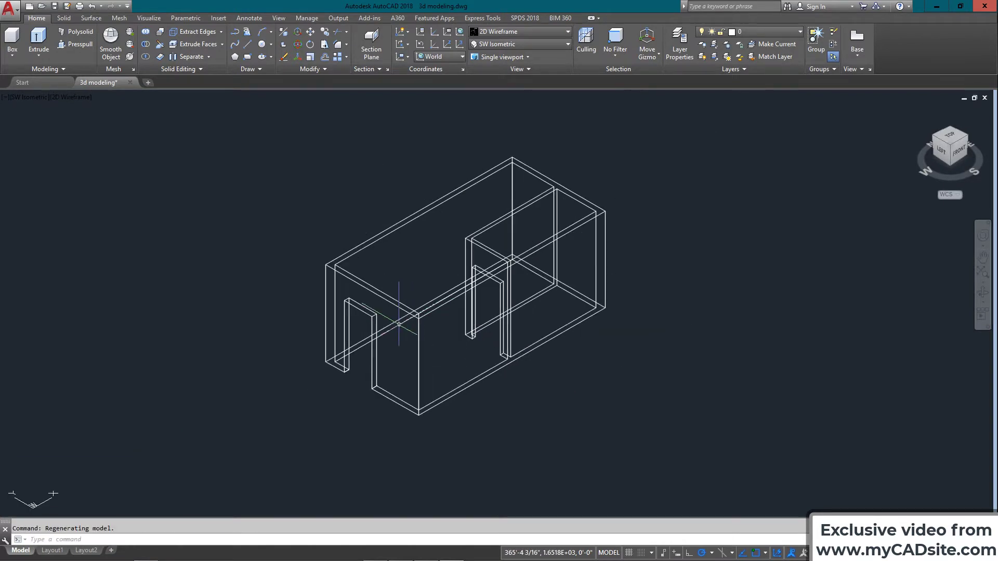
scroll(405, 332, "up", 3)
middle_click_drag(412, 342, 431, 319, "shift")
type("HI")
key("Return")
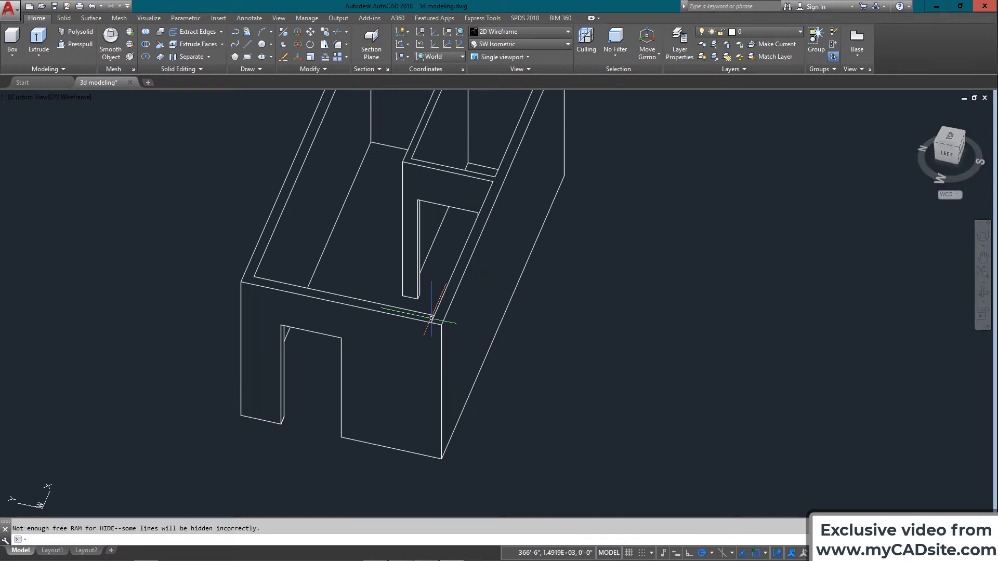
scroll(432, 319, "down", 3)
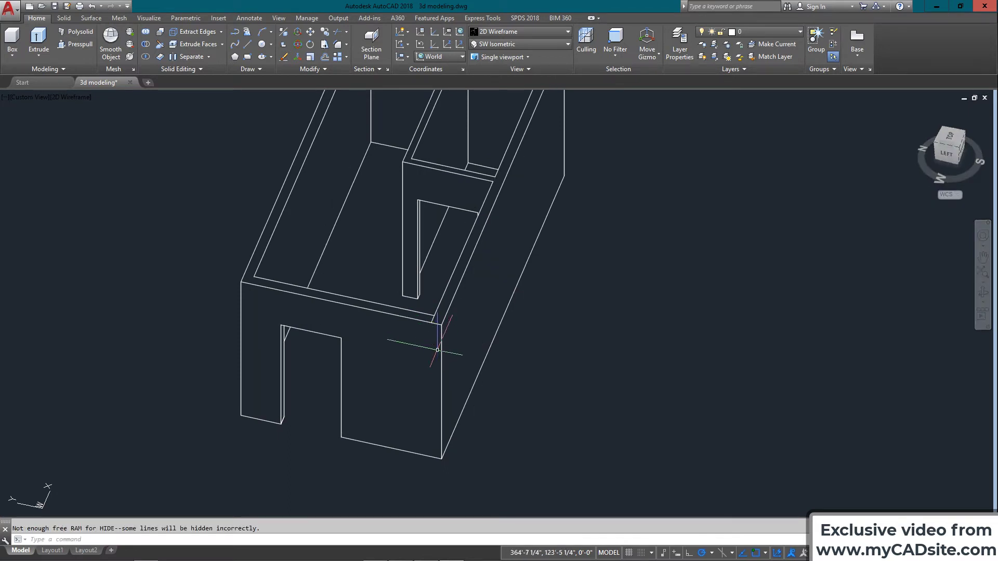
middle_click_drag(419, 341, 410, 275, "shift")
scroll(351, 290, "up", 3)
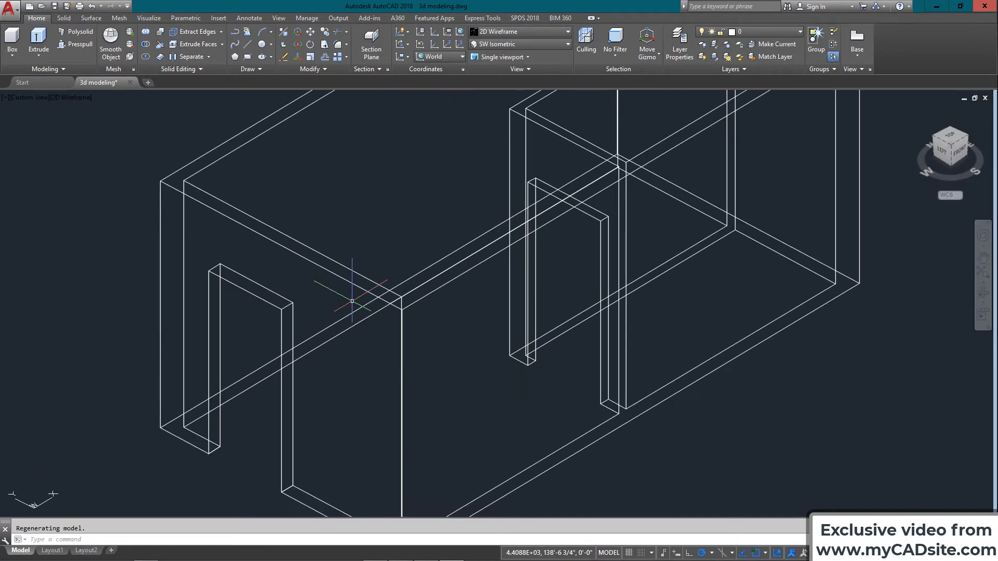
Draw a thin rectangle across the west doorway at floor level, covering the outer half of the wall thickness
scroll(350, 283, "down", 2)
scroll(312, 366, "up", 5)
type("REC")
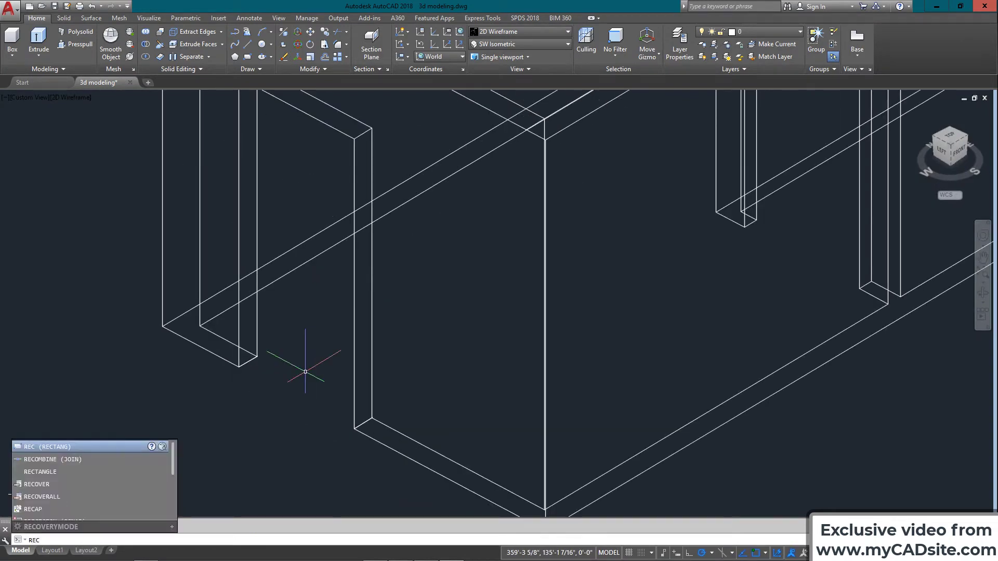
key("Return")
left_click(252, 365)
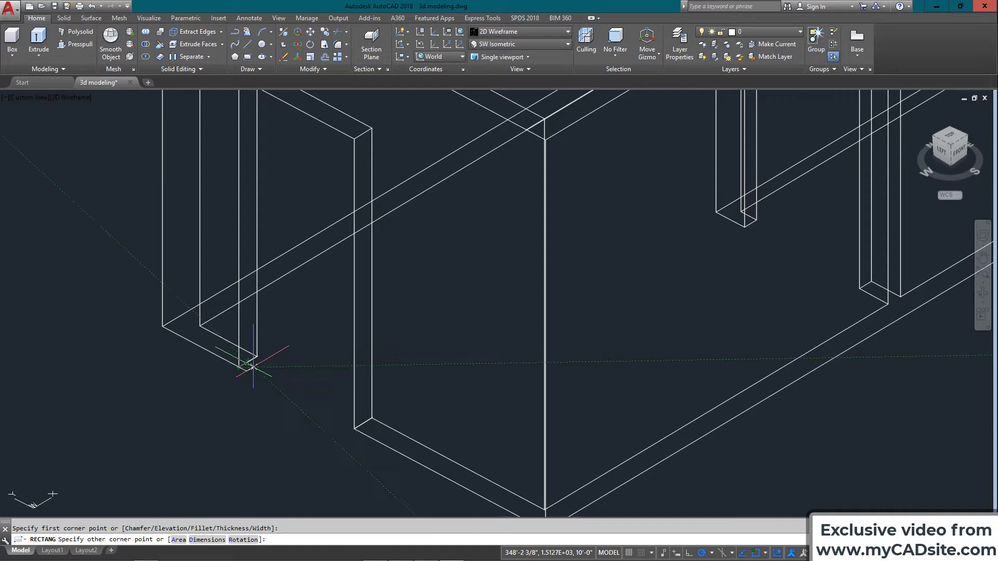
left_click(362, 423)
Extrude the thin rectangle in the west doorway to a height of 6'-8" to form the door panel
type("EXTRUDE")
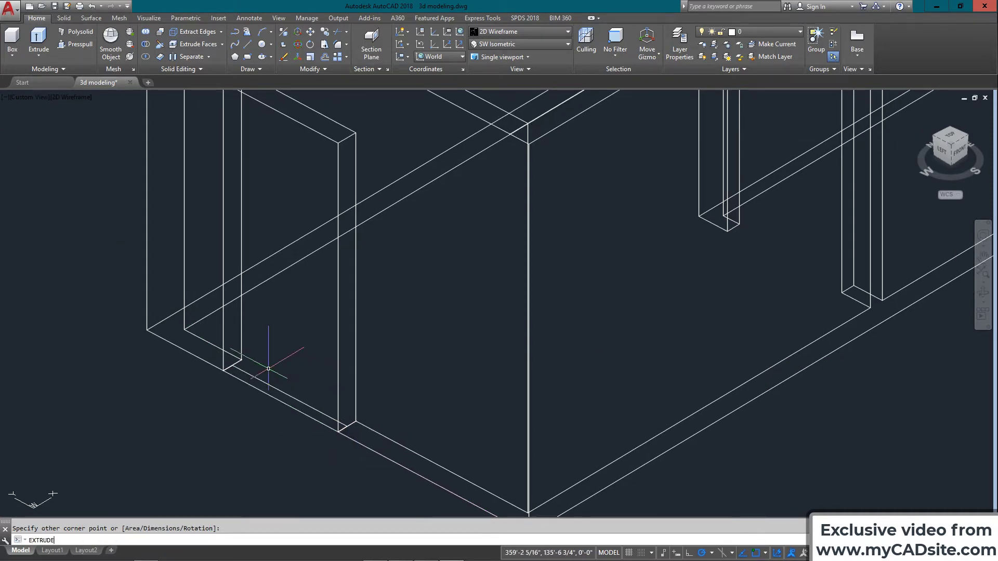
key("Return")
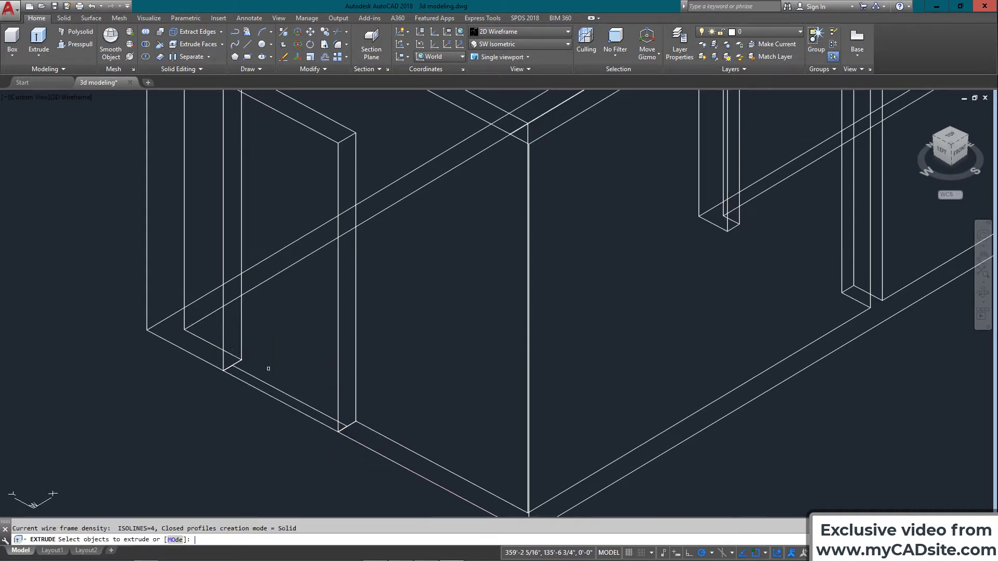
left_click(265, 386)
key("Return")
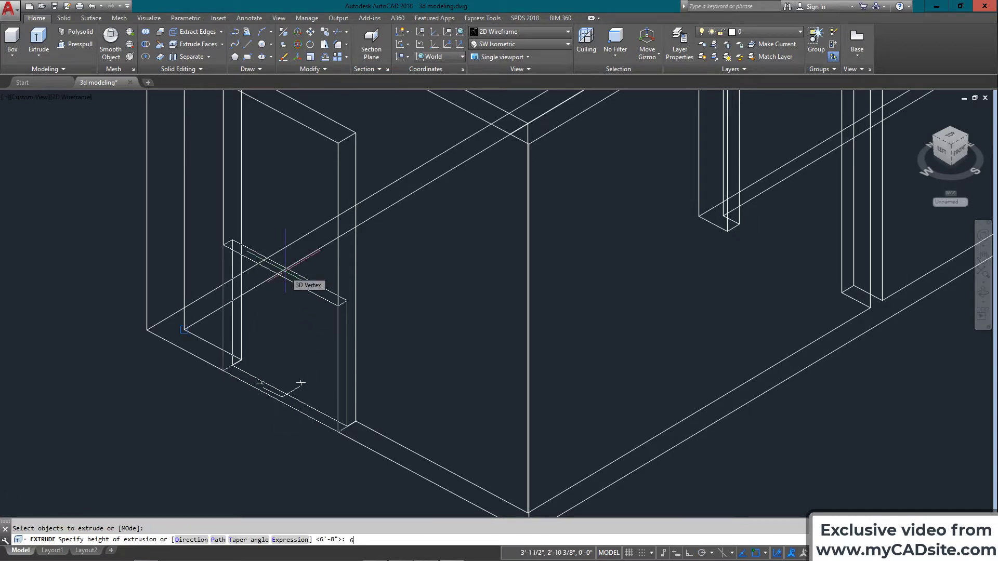
type("6'-8")
key("Return")
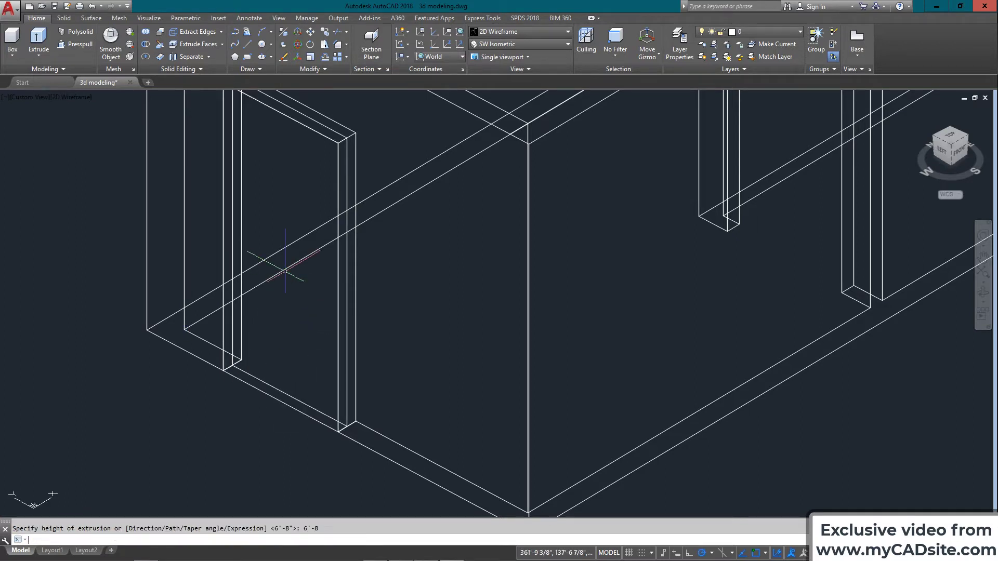
Copy the door panel from its outer bottom corner to the matching corner of the small room's doorway
left_click(289, 400)
left_click(283, 408)
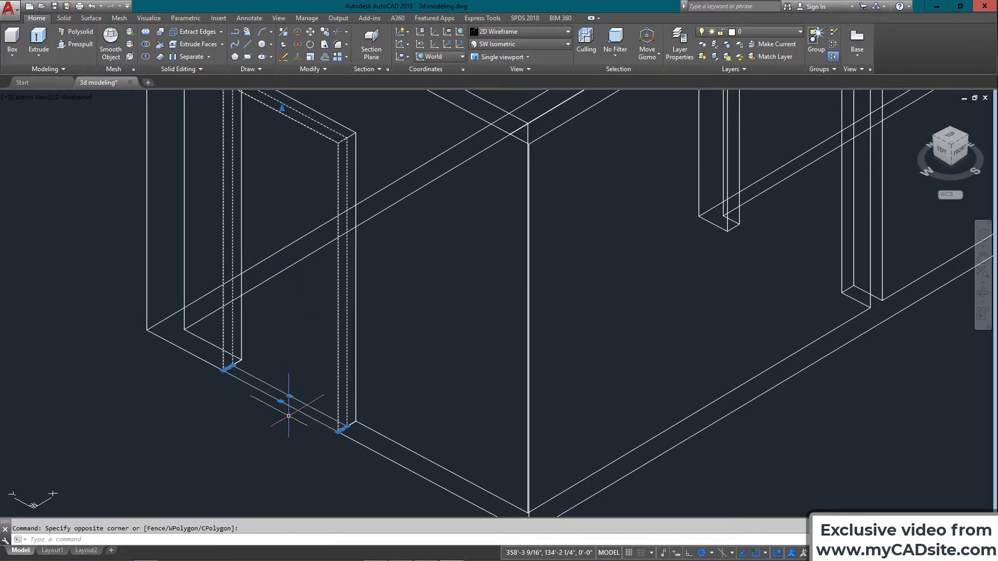
type("co")
key("Return")
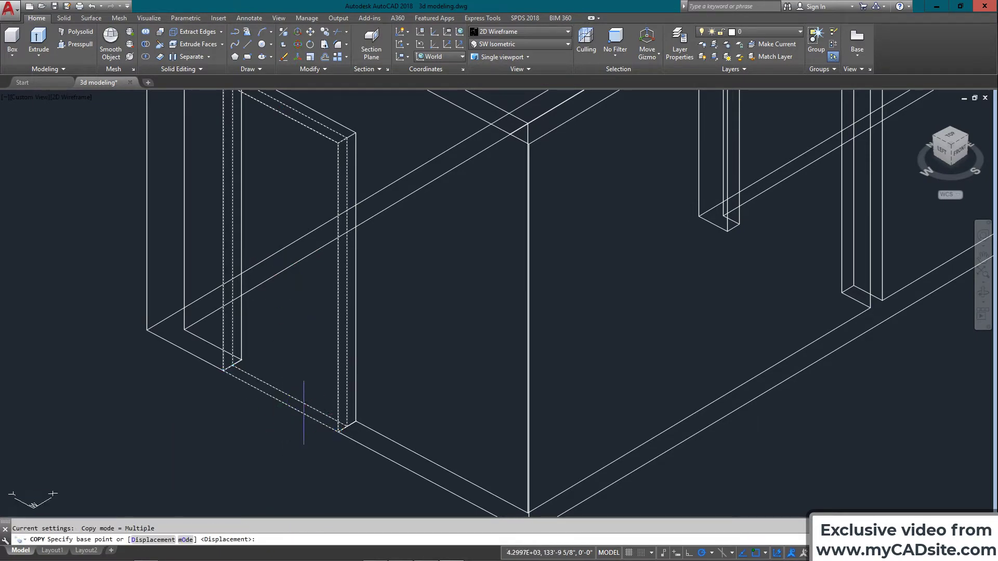
left_click(336, 430)
scroll(288, 337, "down", 5)
scroll(435, 329, "up", 6)
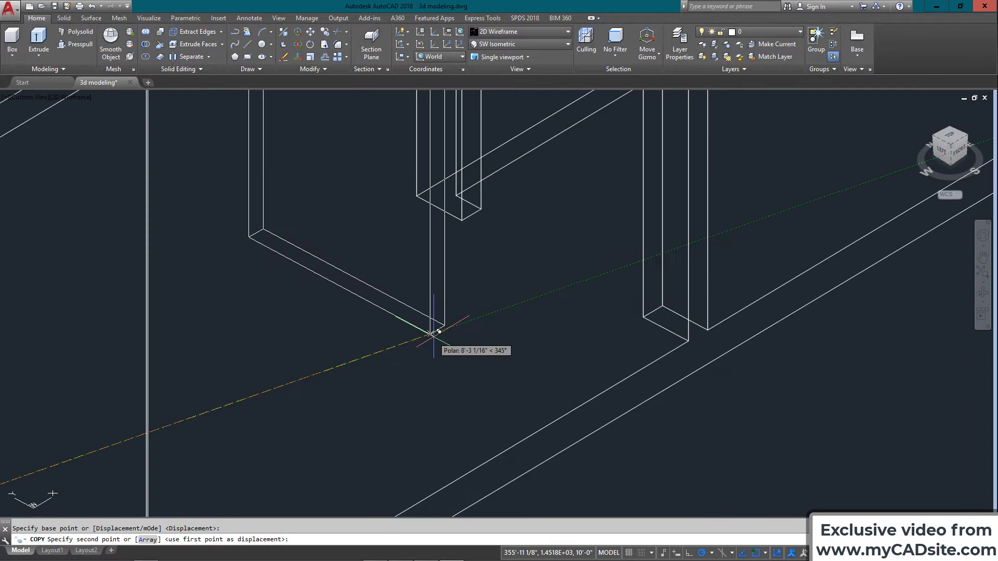
left_click(644, 315)
scroll(474, 290, "down", 6)
key("Escape")
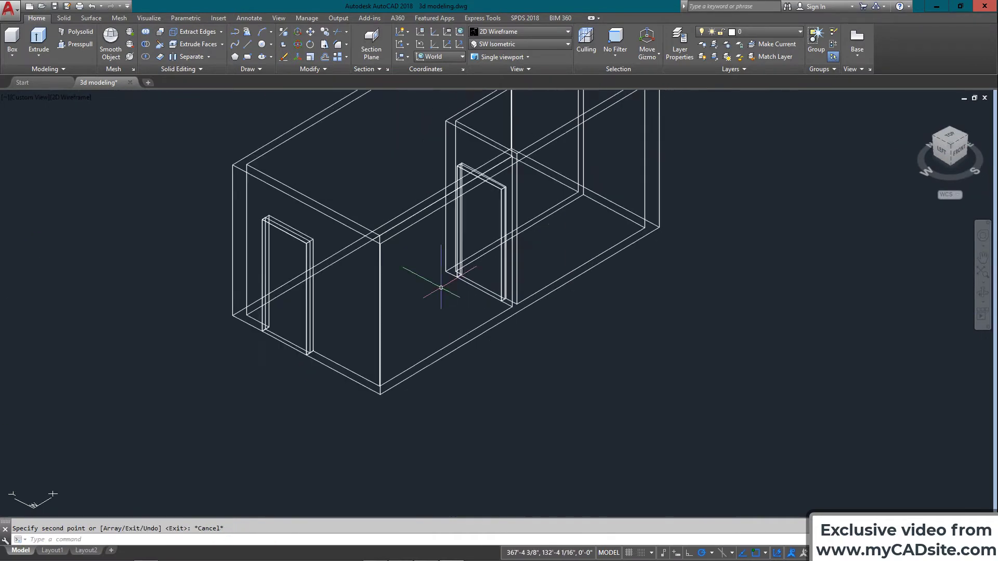
Draw a 48 by 6 inch rectangle along the south wall's base, starting 36 inches east of the building's southwest outer corner
scroll(439, 286, "down", 3)
middle_click_drag(425, 297, 405, 316)
scroll(405, 316, "up", 3)
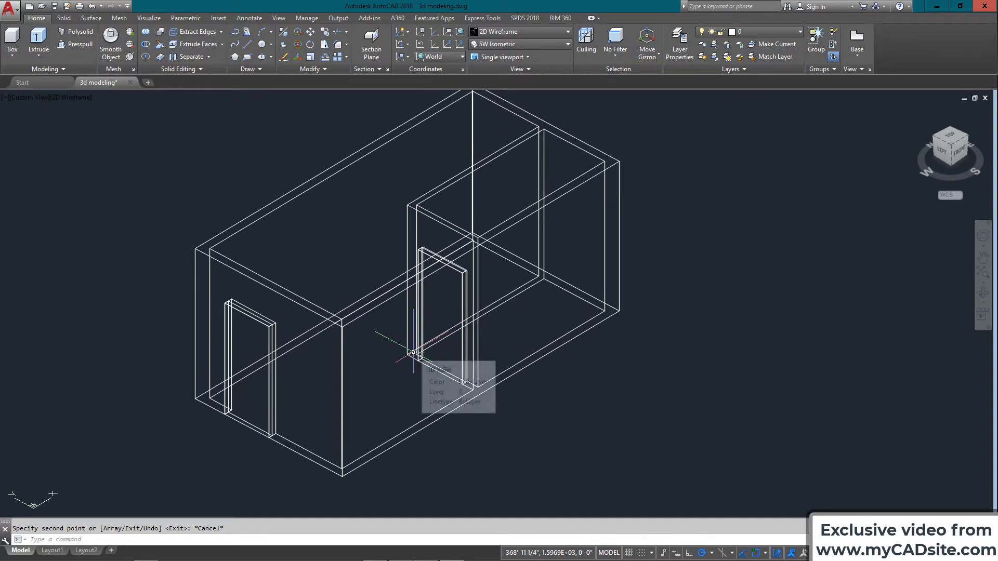
middle_click_drag(371, 396, 375, 347)
scroll(374, 347, "up", 2)
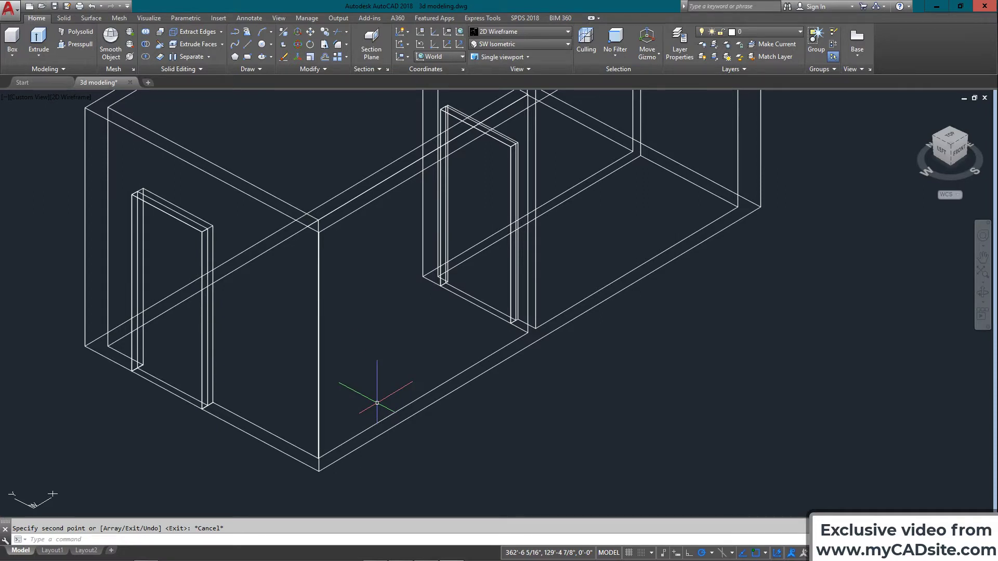
type("RE")
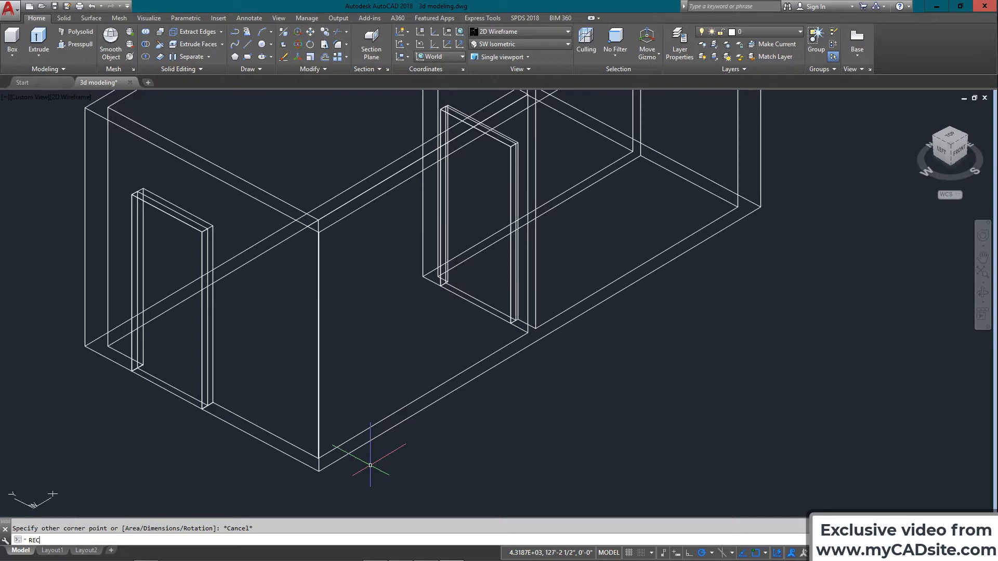
type("C")
key("Return")
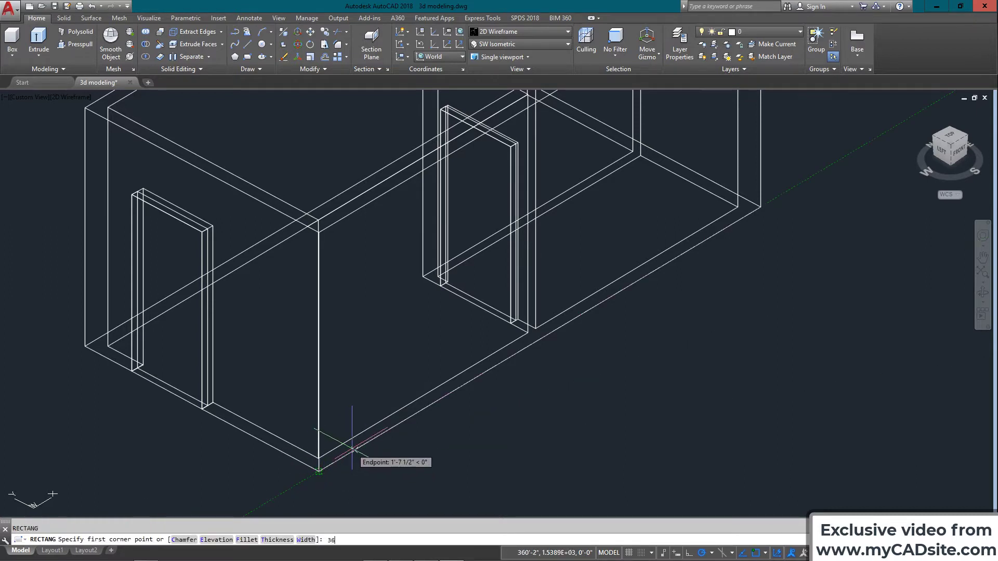
type("36")
key("Return")
middle_click_drag(346, 446, 405, 442)
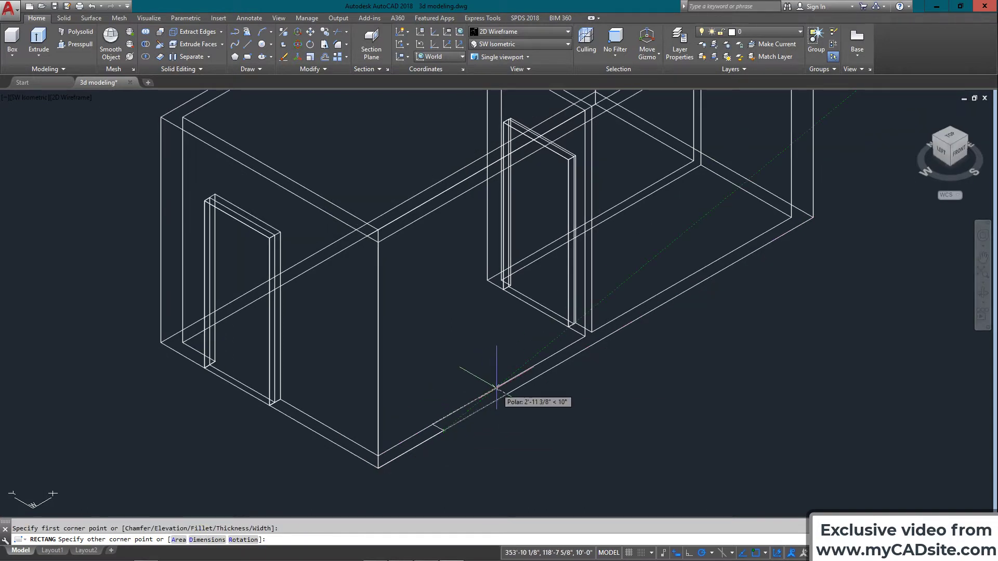
middle_click(496, 388)
type("@48")
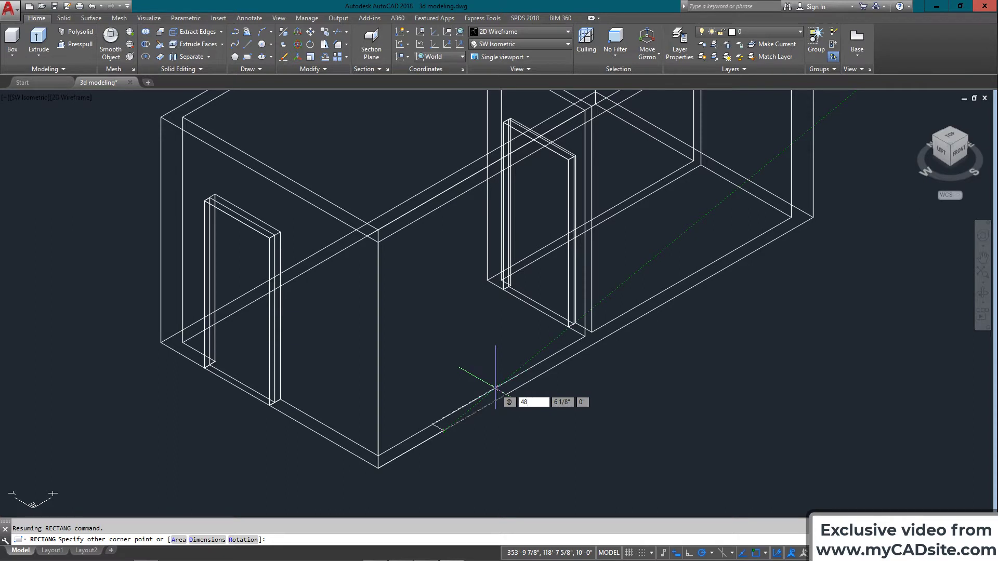
key("Tab")
type("6")
key("Return")
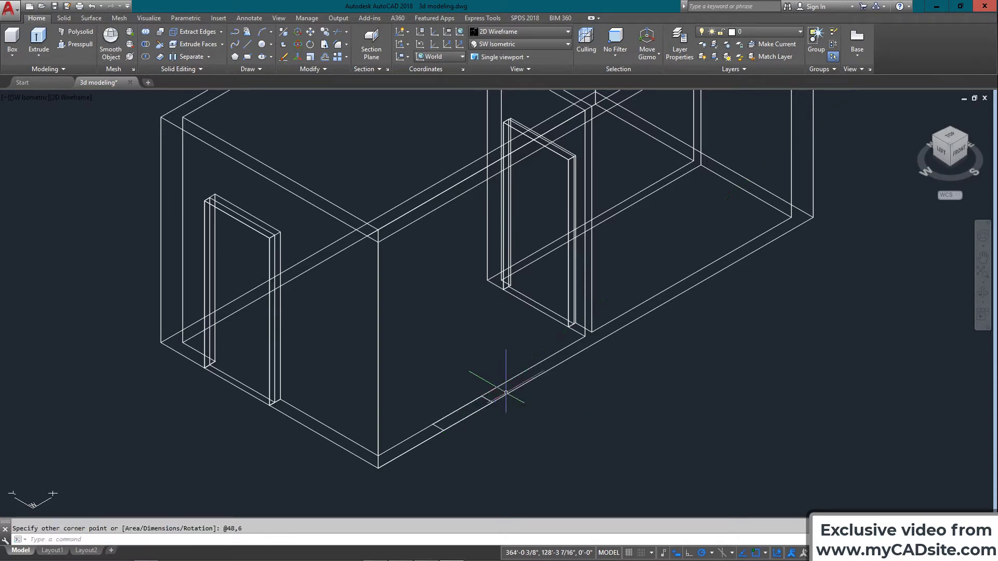
scroll(474, 401, "up", 4)
right_click(480, 384)
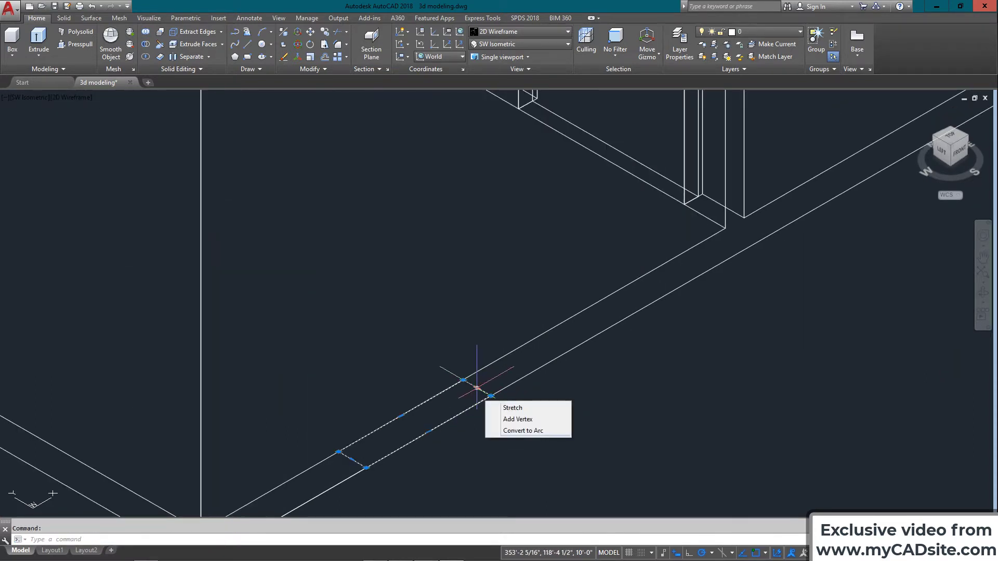
key("Escape")
scroll(401, 387, "down", 3)
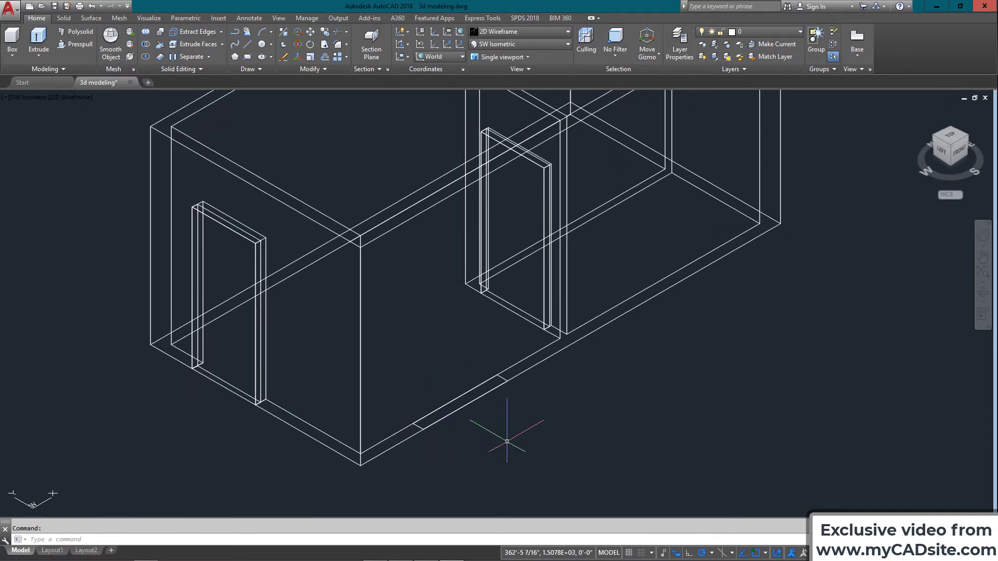
Extrude the rectangle at the base of the south wall 30 inches upward into a window block
type("TRUDE")
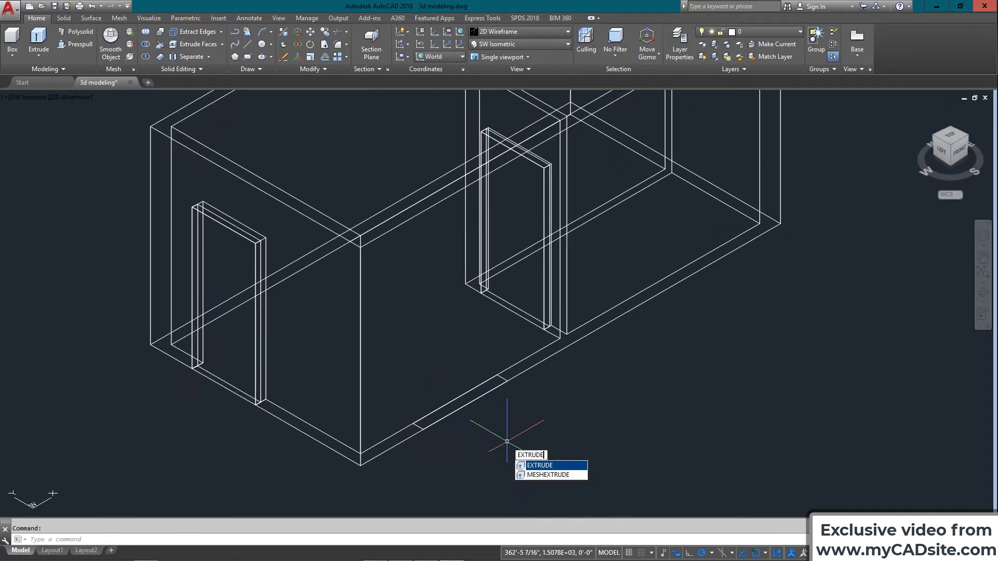
key("Return")
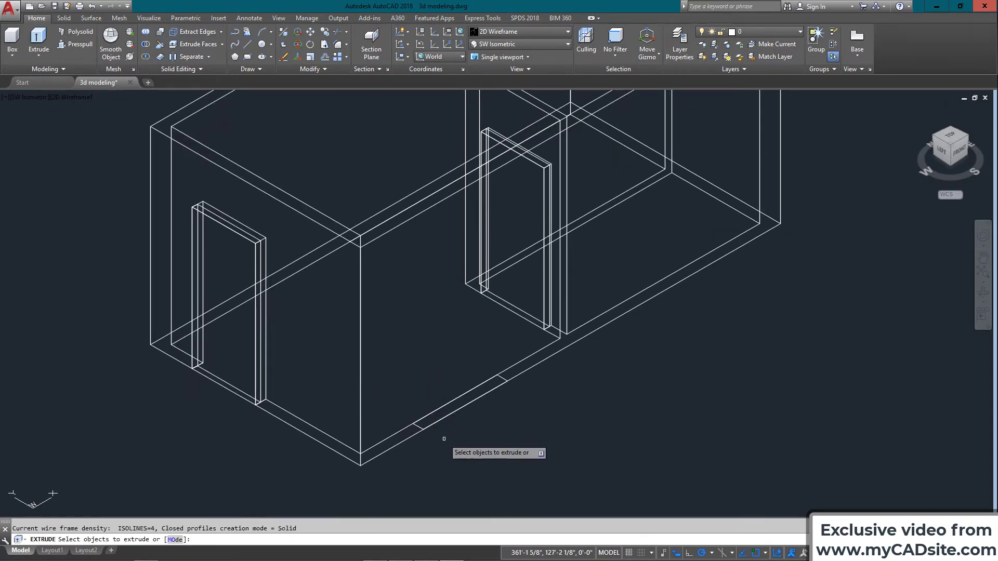
left_click(418, 425)
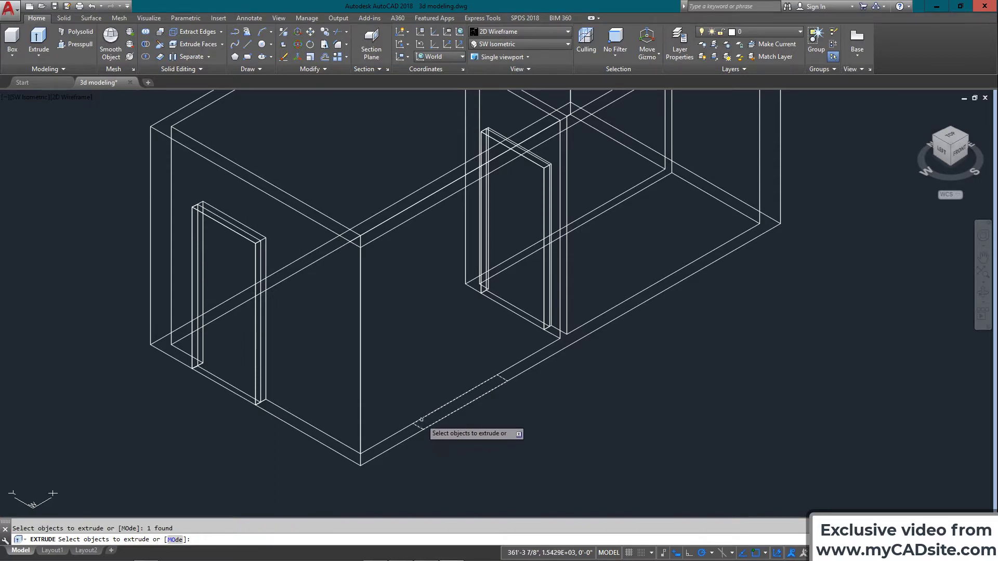
key("Return")
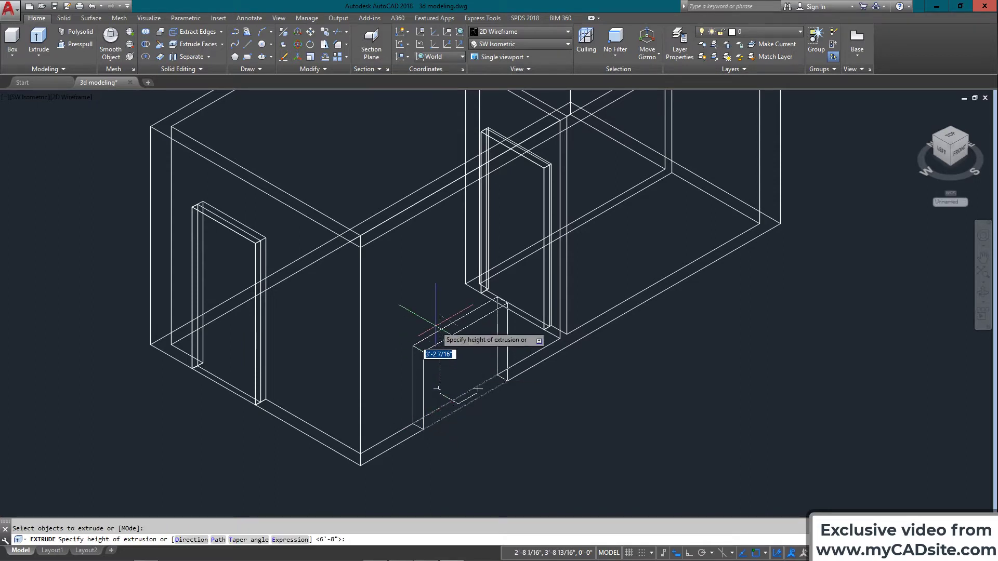
key("Return")
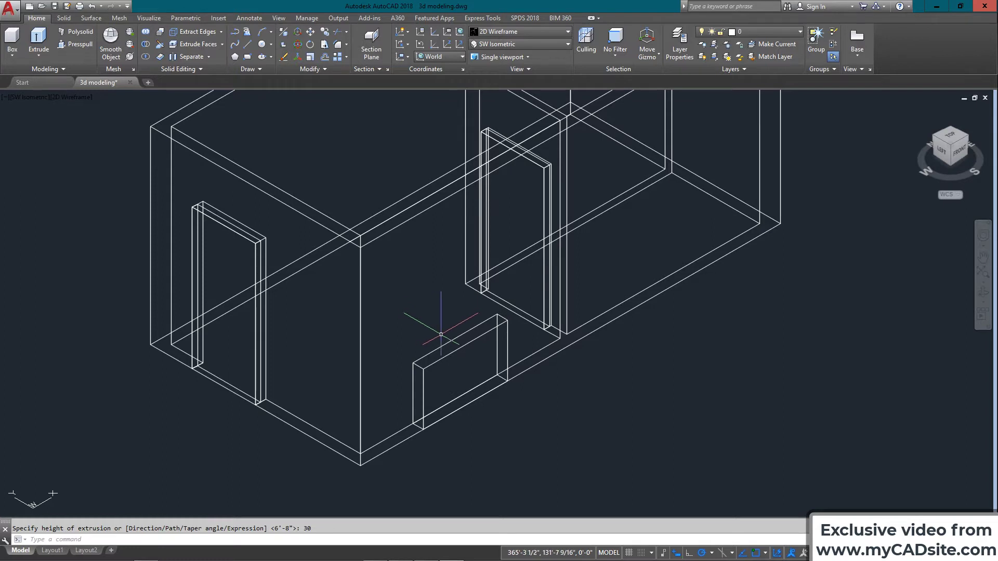
Mirror the window block along the south wall about the midpoint of the wall's outer bottom edge, keeping the original
left_click_drag(436, 326, 425, 352)
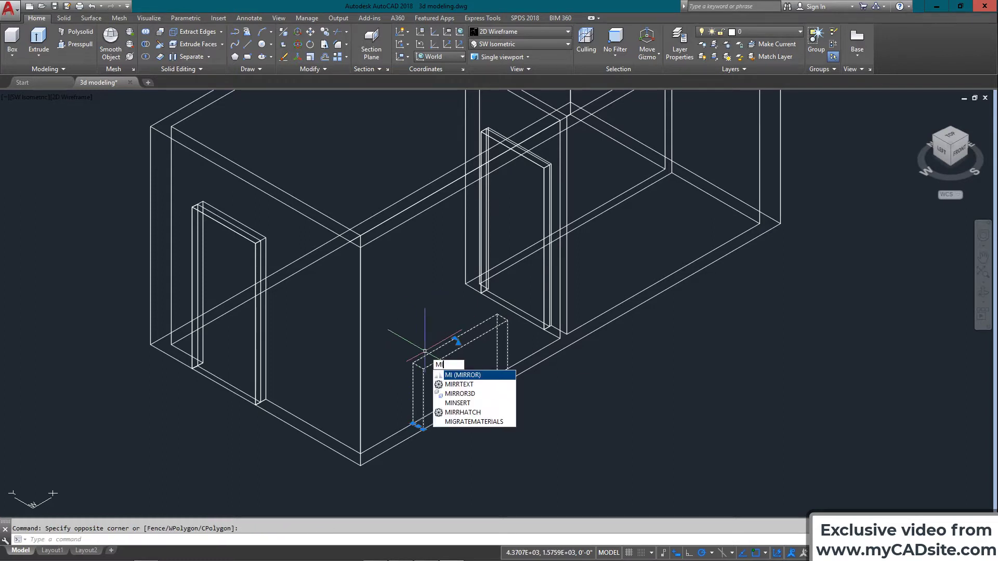
key("Return")
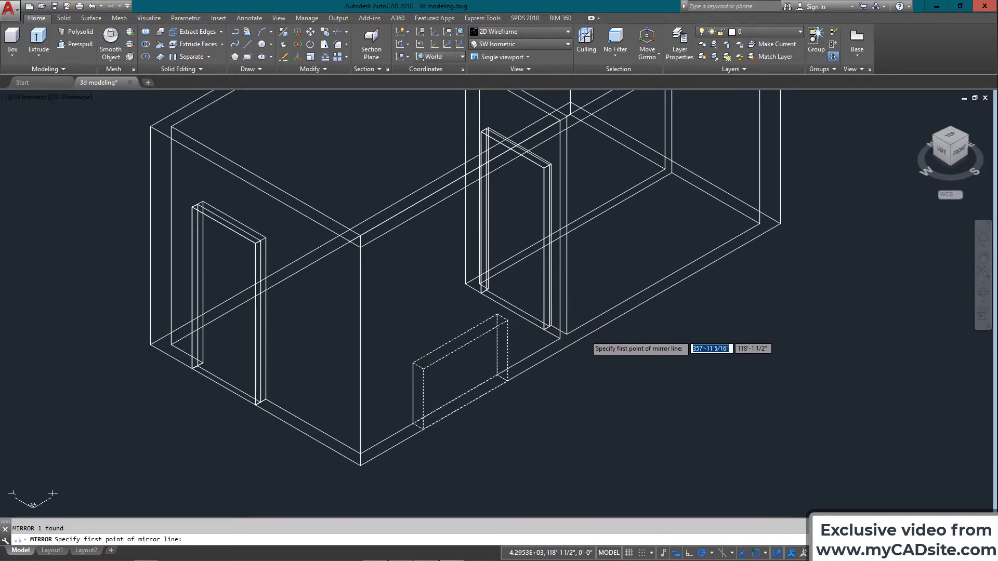
left_click(570, 344)
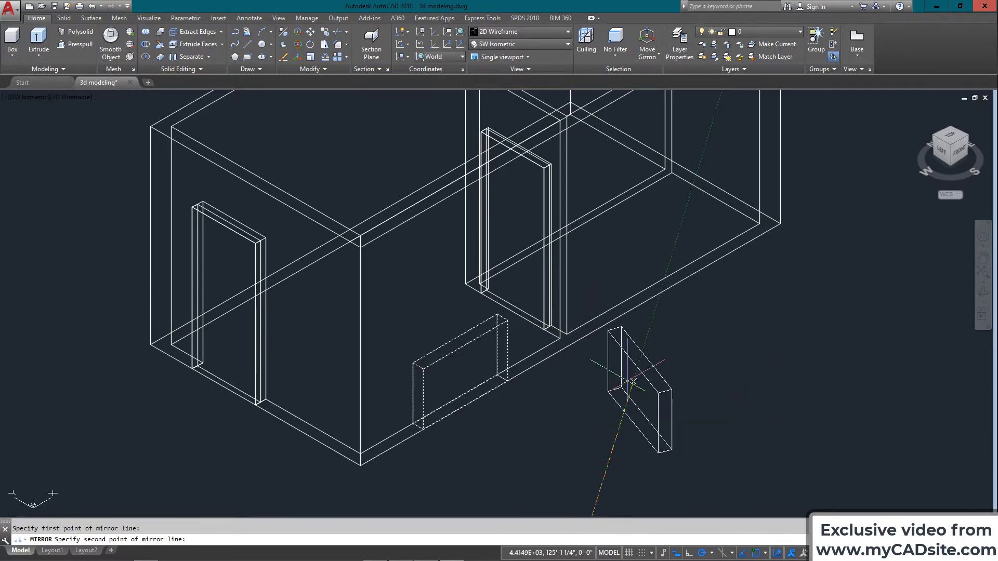
left_click(361, 465)
key("Return")
scroll(578, 407, "down", 3)
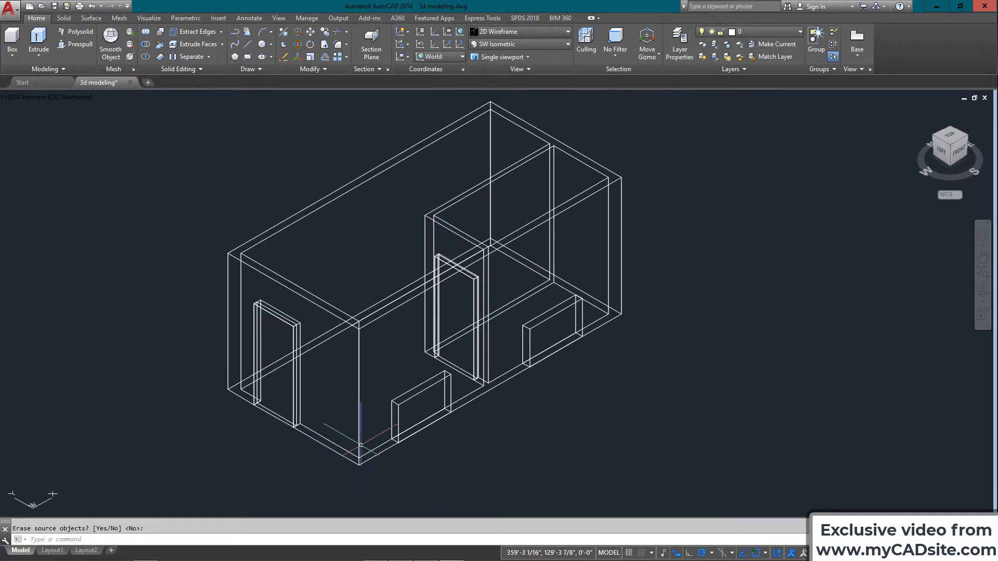
key("Escape")
In top view, mirror the east window block to the small room's north wall about the room's east-west centerline, keeping the original
left_click(950, 136)
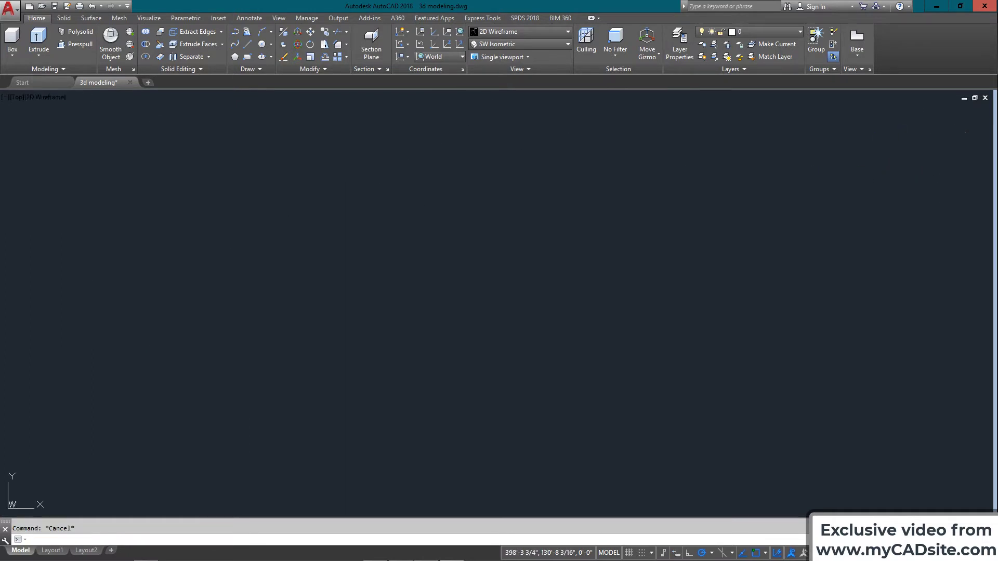
left_click(599, 391)
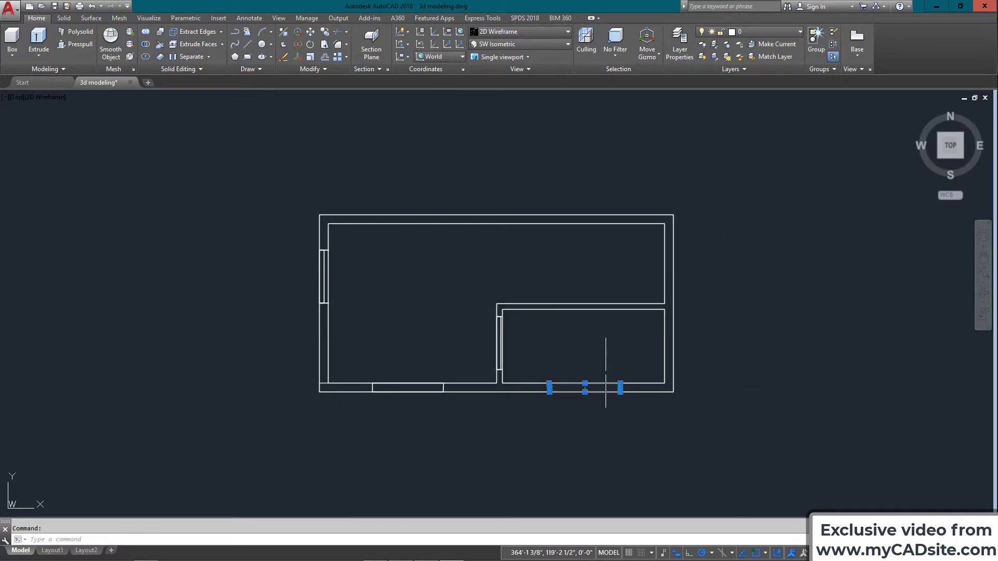
type("MI")
key("Return")
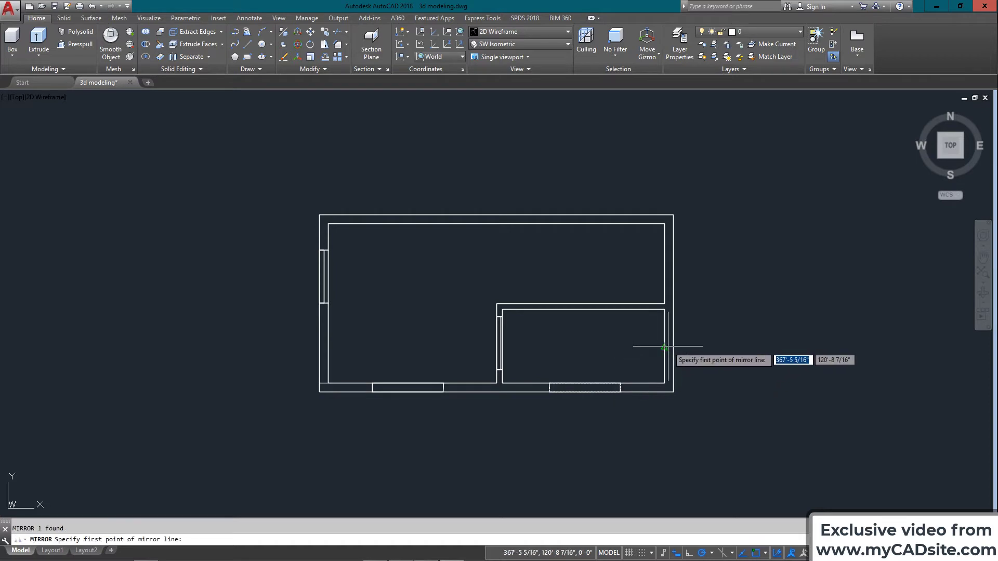
left_click(664, 346)
left_click(750, 346)
key("Return")
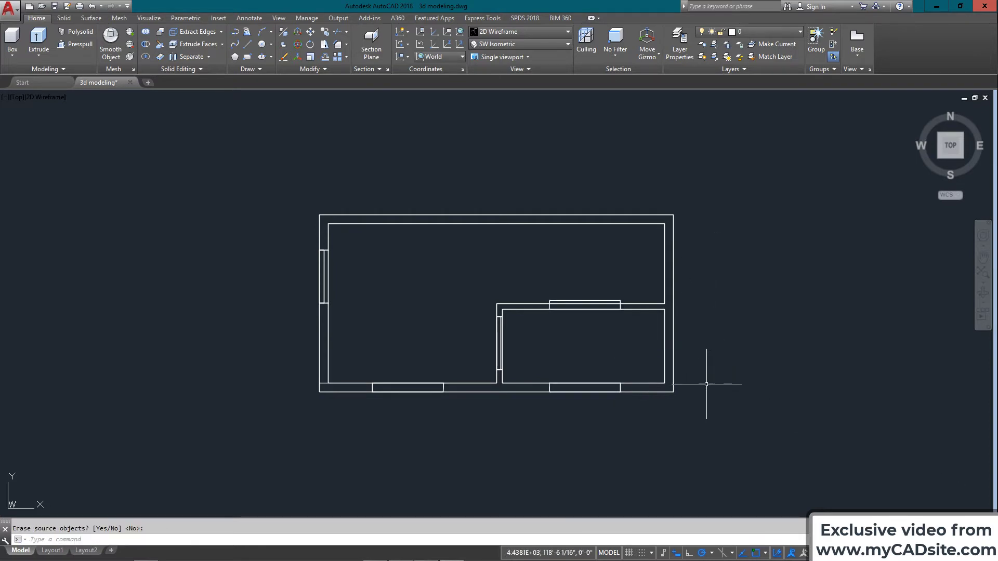
Mirror the west window block to the north outer wall about the building's east-west centerline, keeping the original
left_click(441, 385)
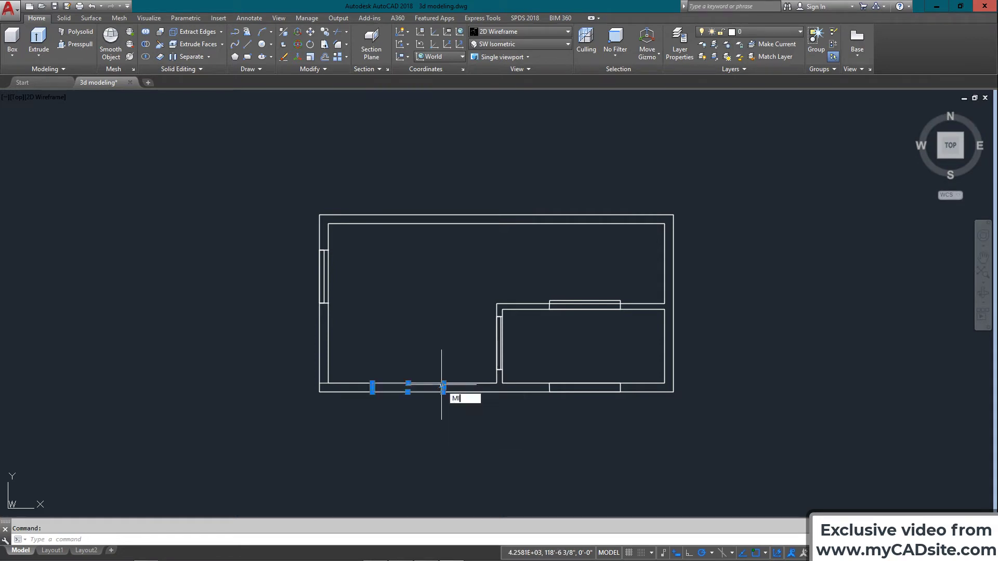
type("MI")
key("Return")
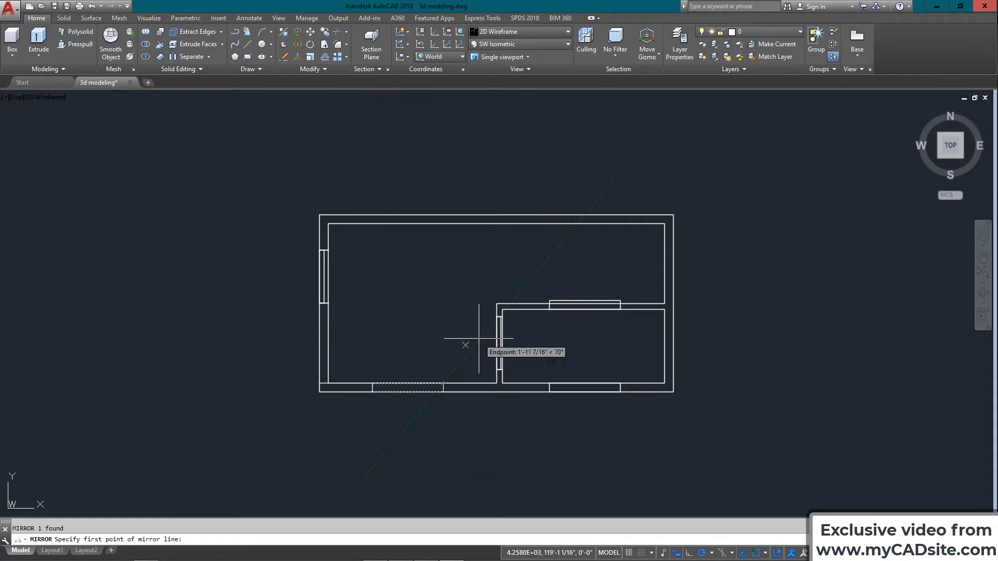
left_click(673, 303)
left_click(769, 304)
key("Return")
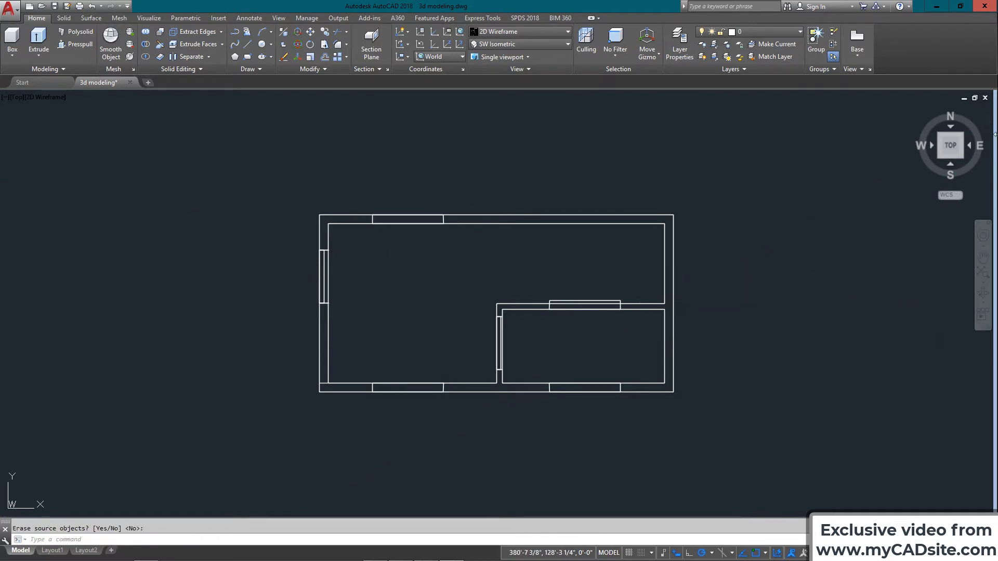
Switch from the top view to a southwest isometric view of the building
left_click(917, 112)
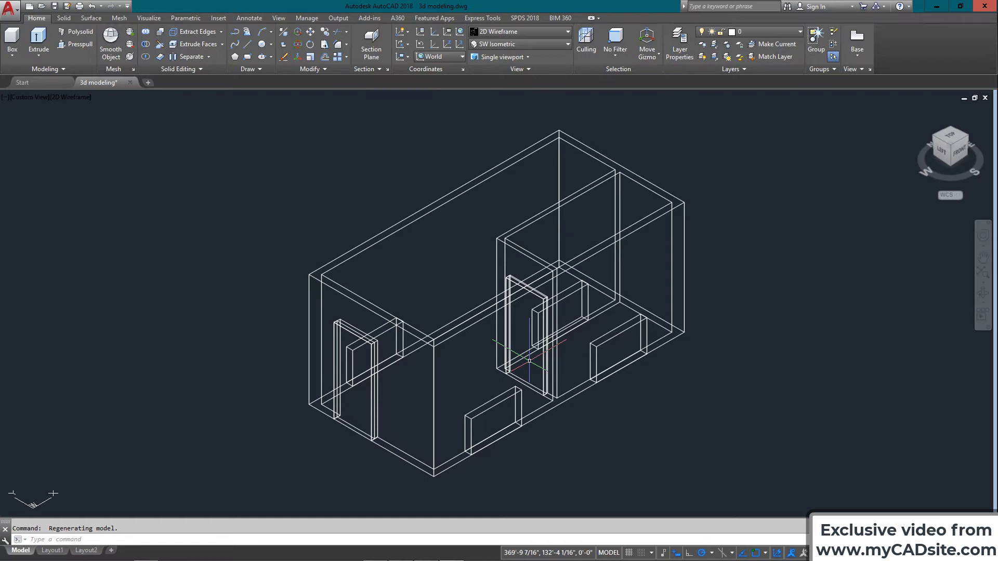
type("m")
key("Return")
left_click(531, 388)
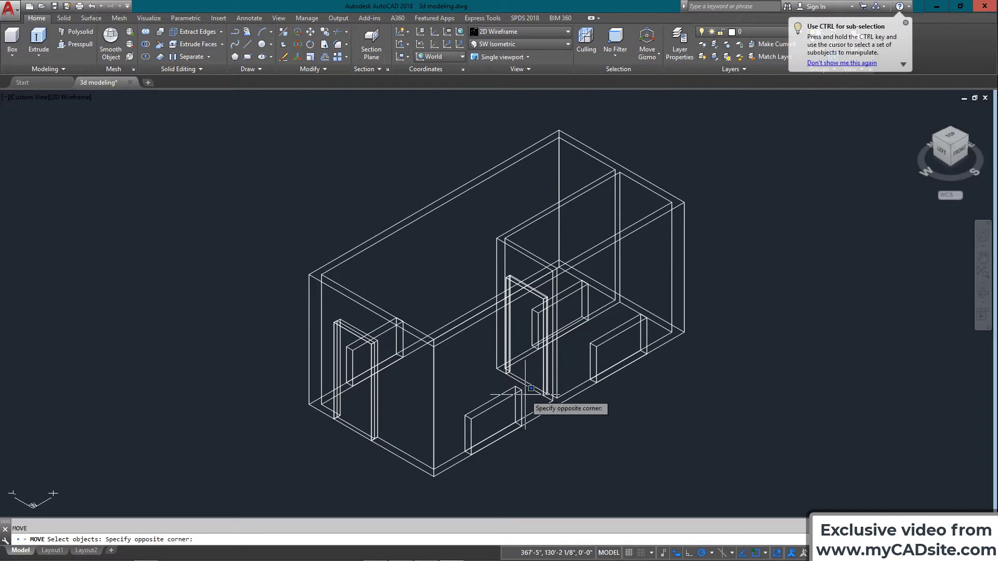
left_click(520, 396)
left_click(522, 398)
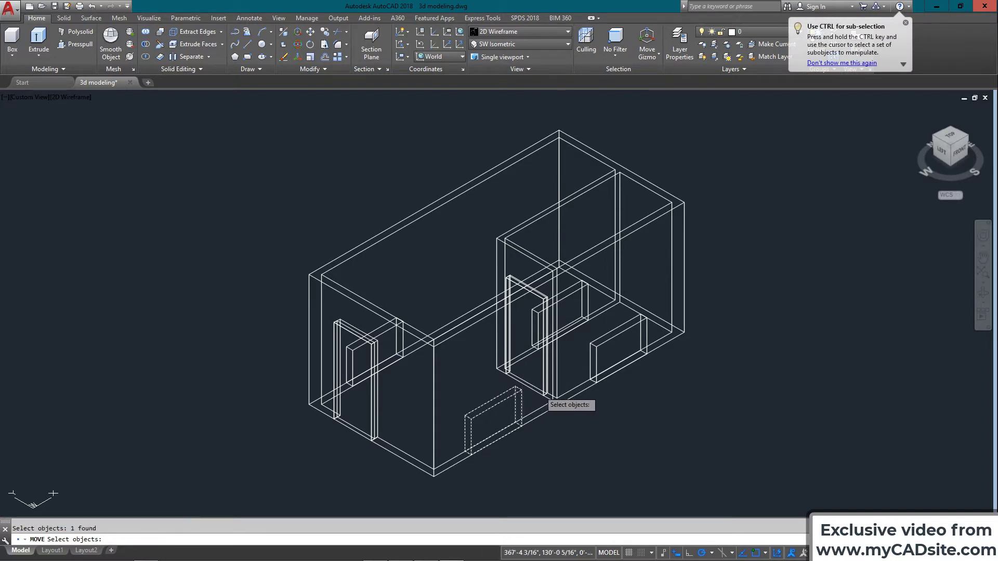
left_click(620, 331)
left_click(588, 301)
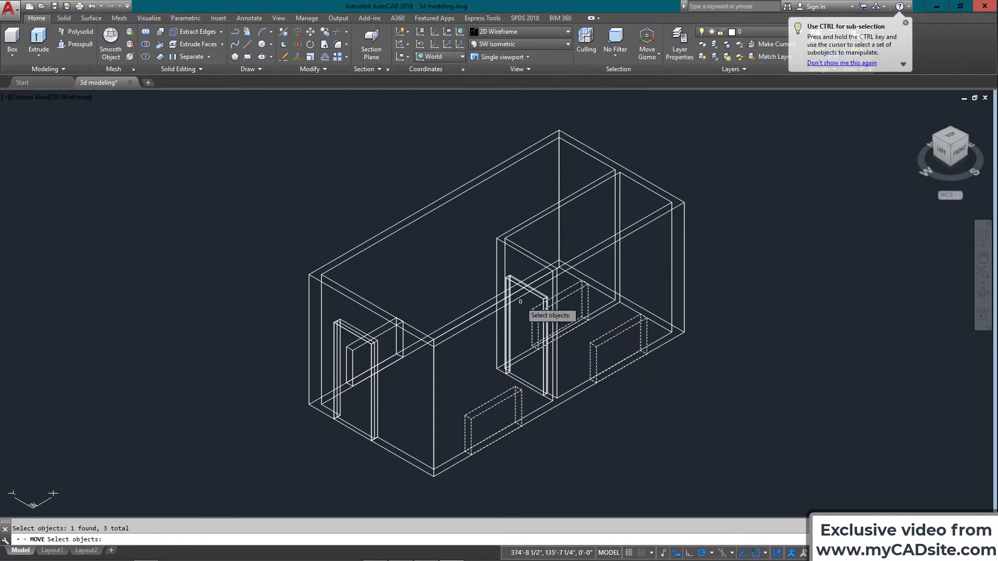
left_click(386, 331)
key("Return")
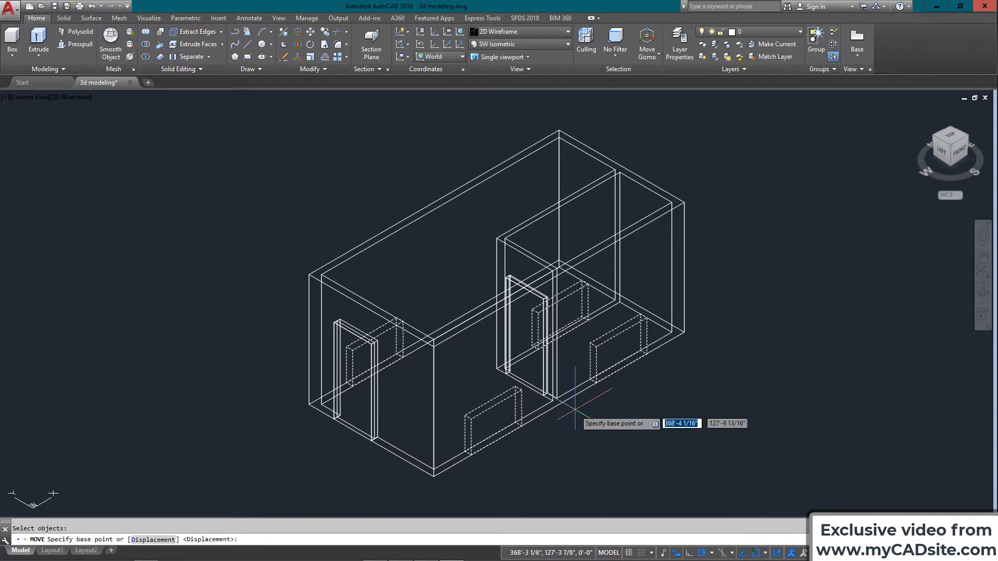
middle_click_drag(578, 413, 528, 354)
left_click(638, 434)
key("Escape")
Move all four window blocks straight up 40 inches, using the relative displacement @0,0,40
type("M")
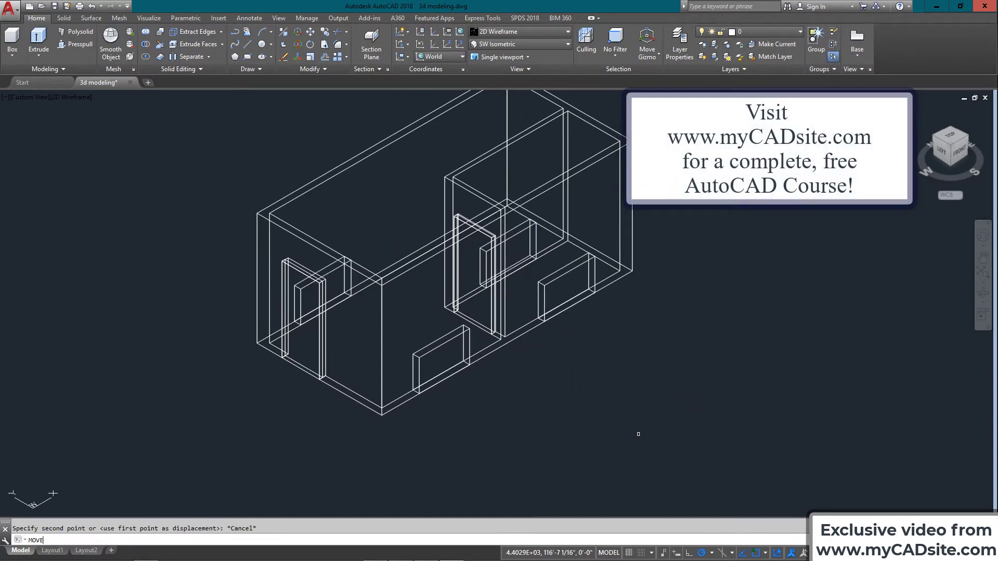
type("OVE")
key("Return")
left_click(441, 339)
left_click(295, 307)
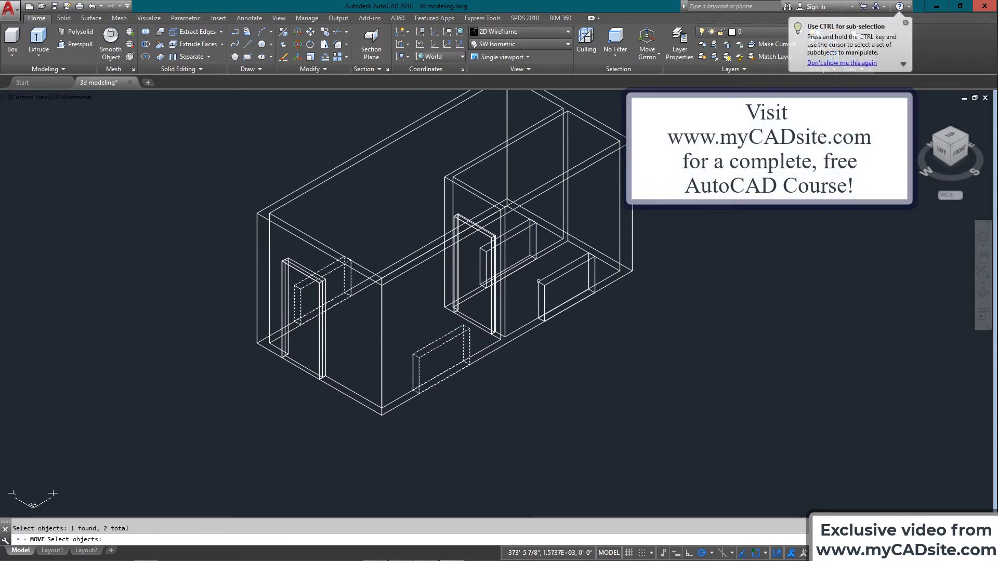
left_click(512, 234)
key("Return")
left_click(578, 427)
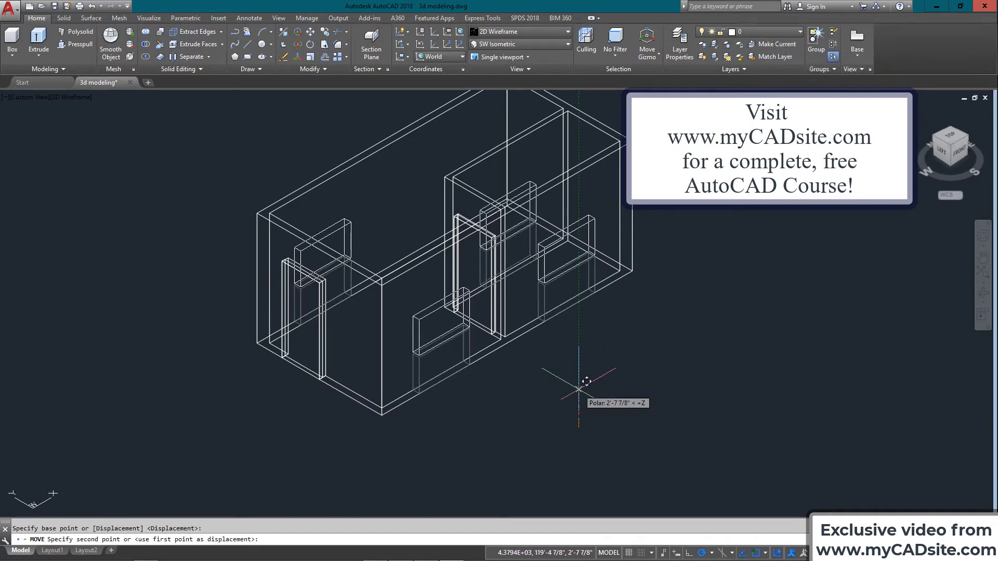
type("@0,0,40")
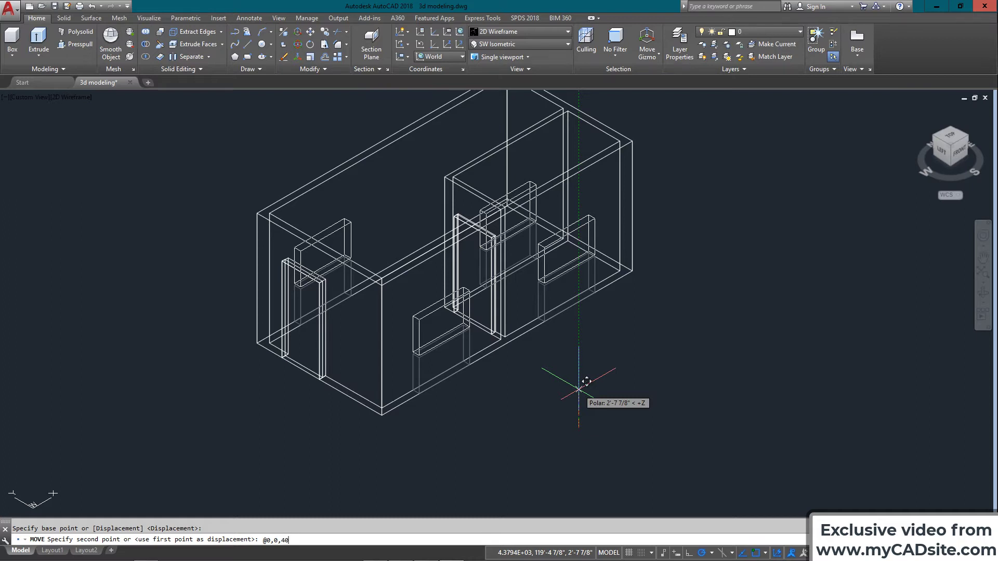
key("Return")
Subtract the four raised window blocks from the building walls to cut the window openings
type("S")
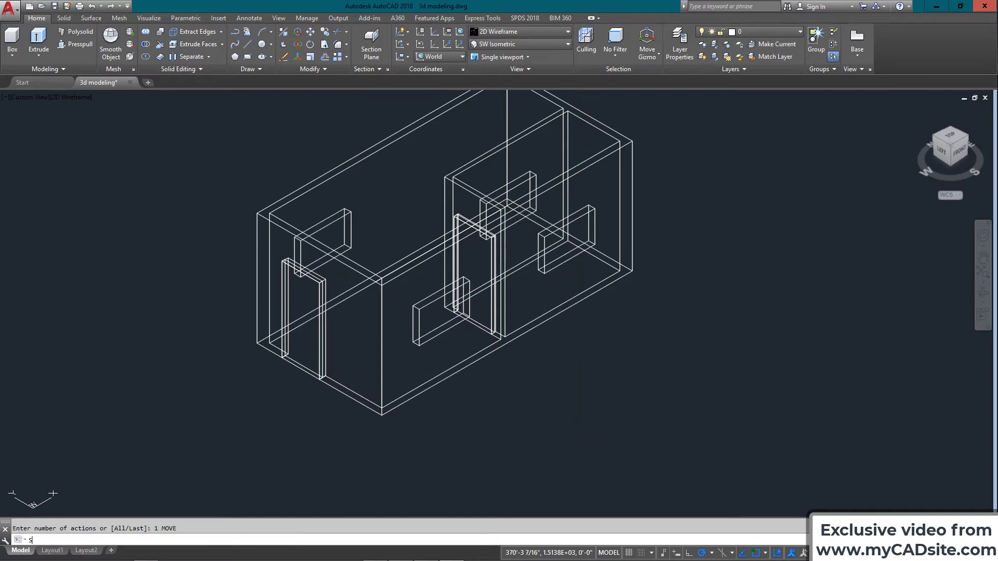
type("UBTRACT")
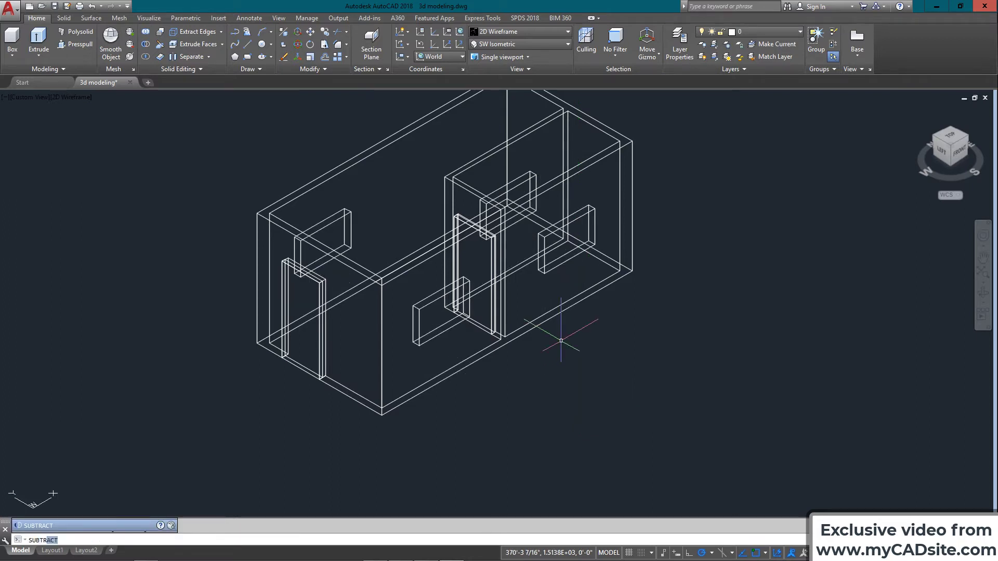
key("Return")
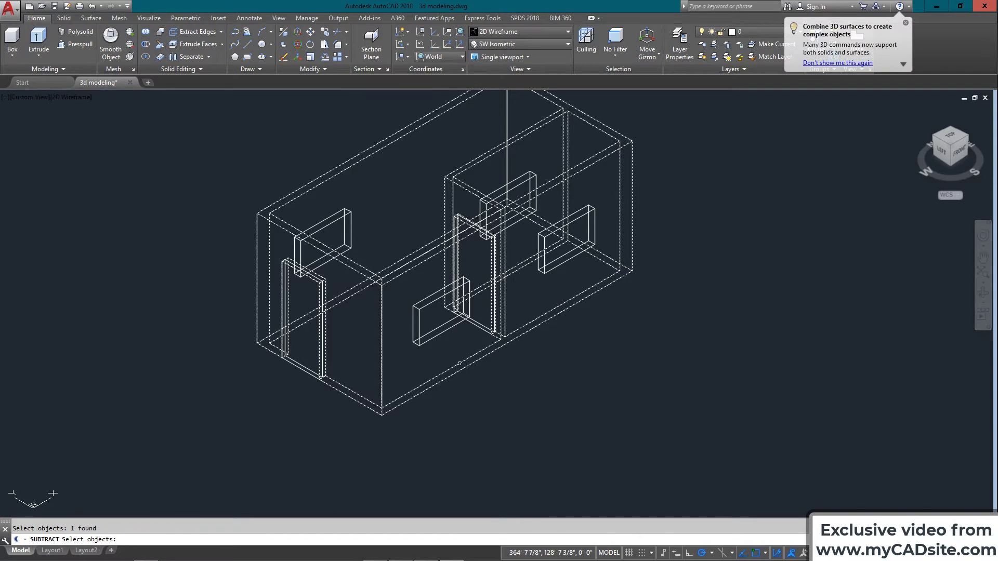
left_click(425, 306)
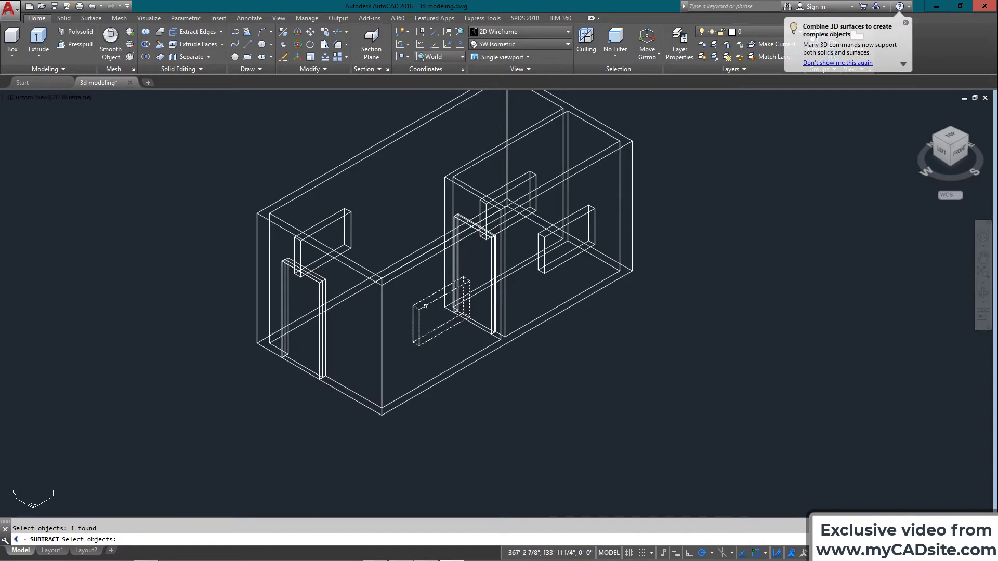
left_click(348, 213)
left_click(497, 190)
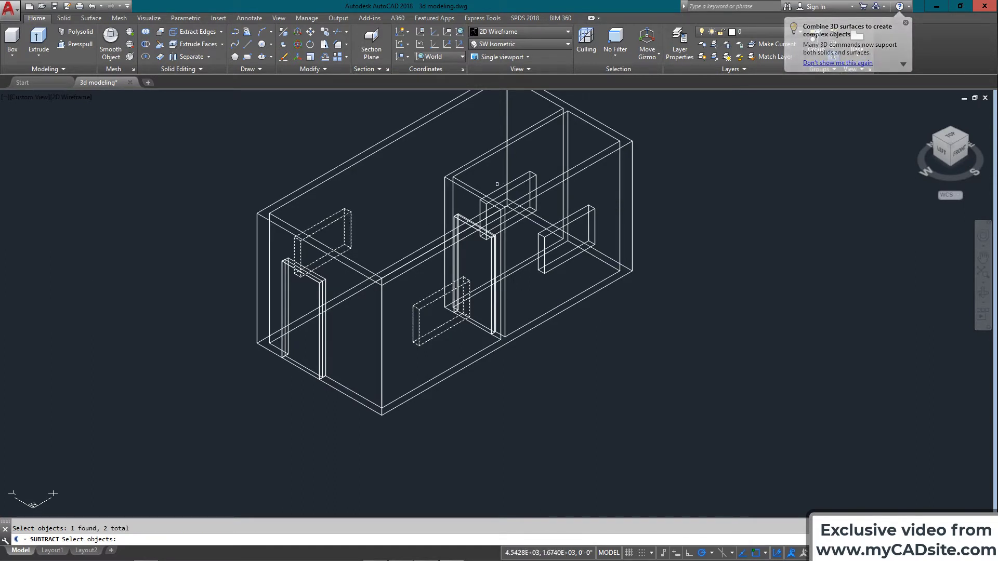
left_click(588, 207)
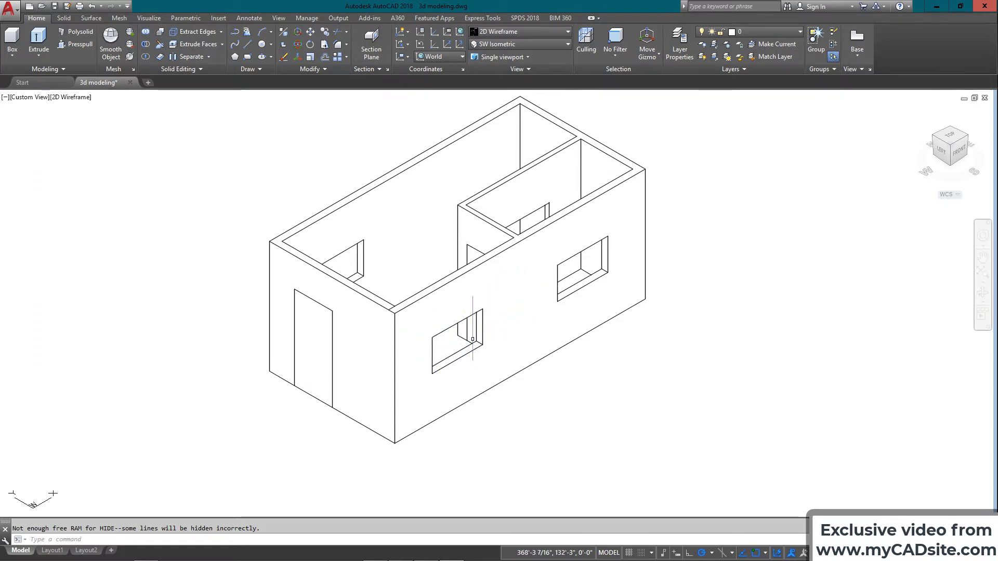
Set a three-point UCS at the outer lower-west corner of the south wall's west window opening, X along the sill and Y upward
scroll(497, 337, "up", 6)
scroll(489, 339, "up", 4)
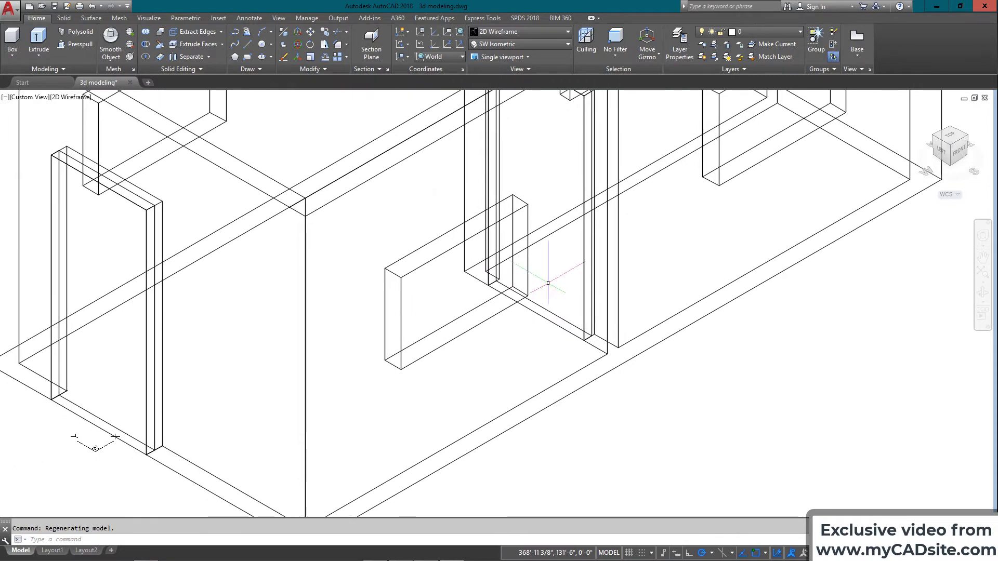
middle_click_drag(412, 338, 382, 393)
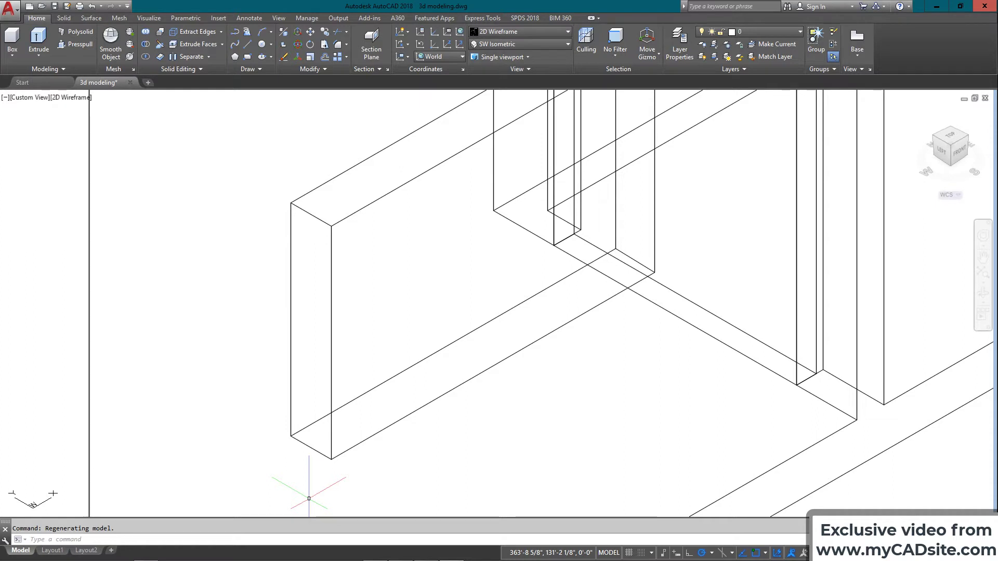
type("cs")
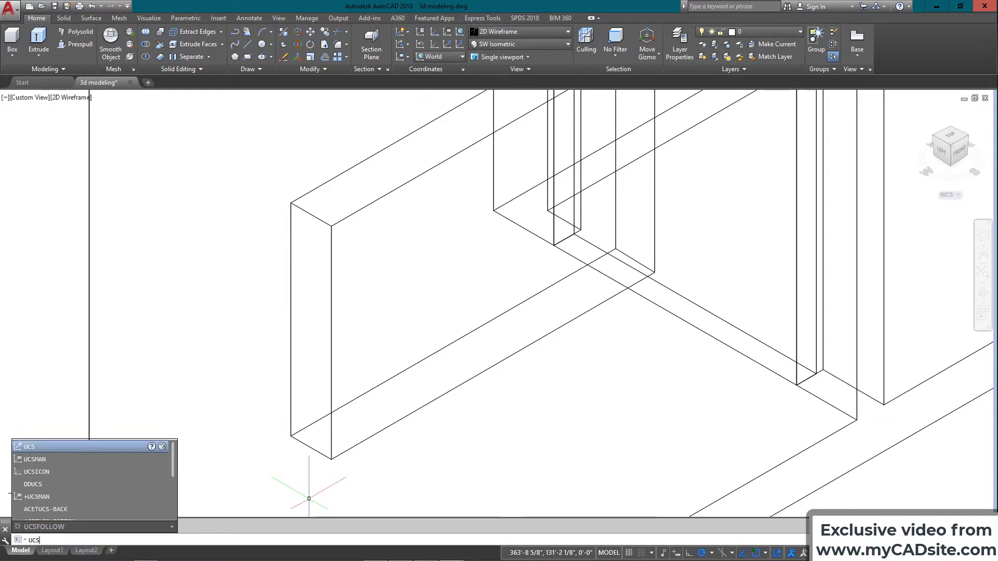
key("Return")
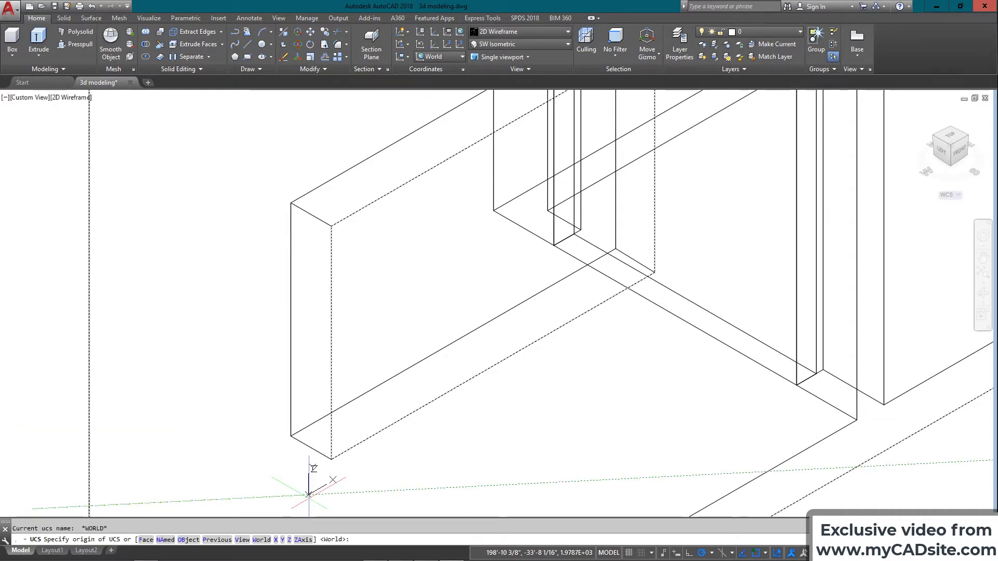
type("3")
key("Return")
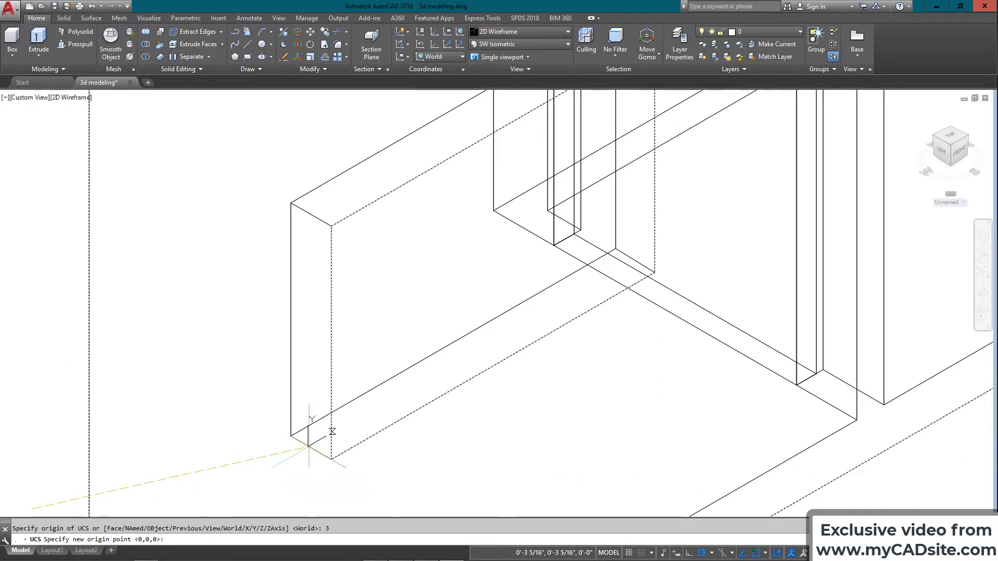
left_click(330, 457)
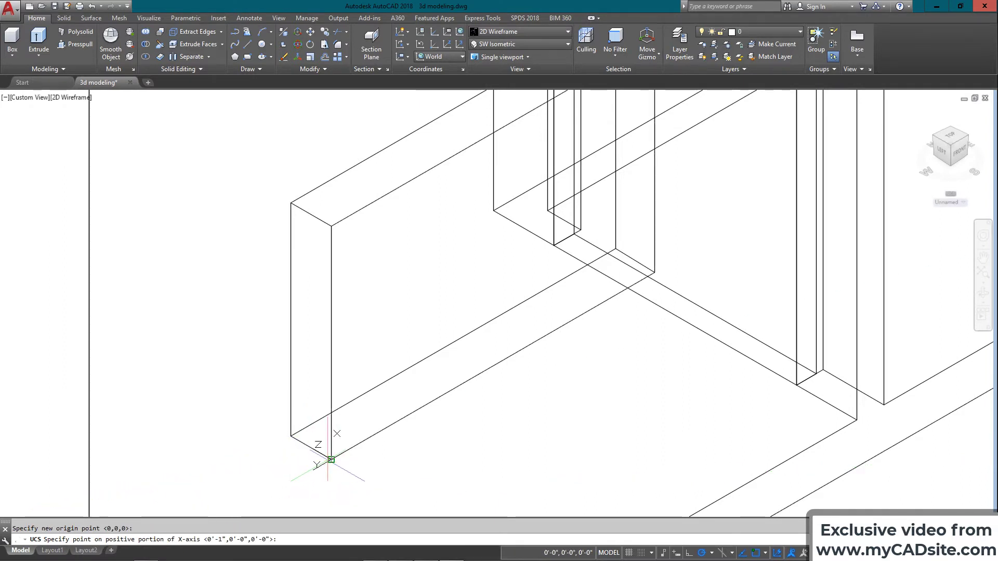
left_click(654, 272)
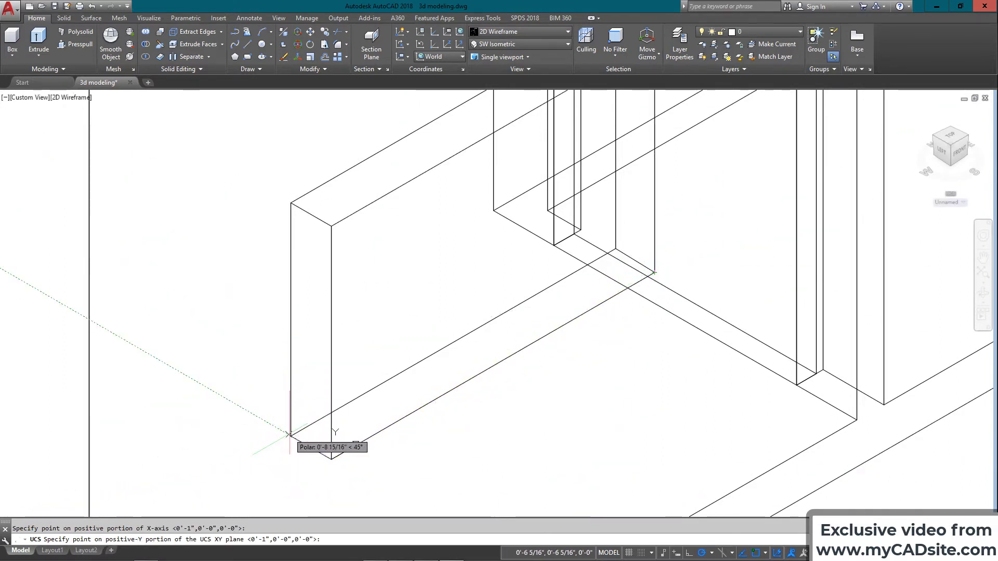
left_click(320, 434)
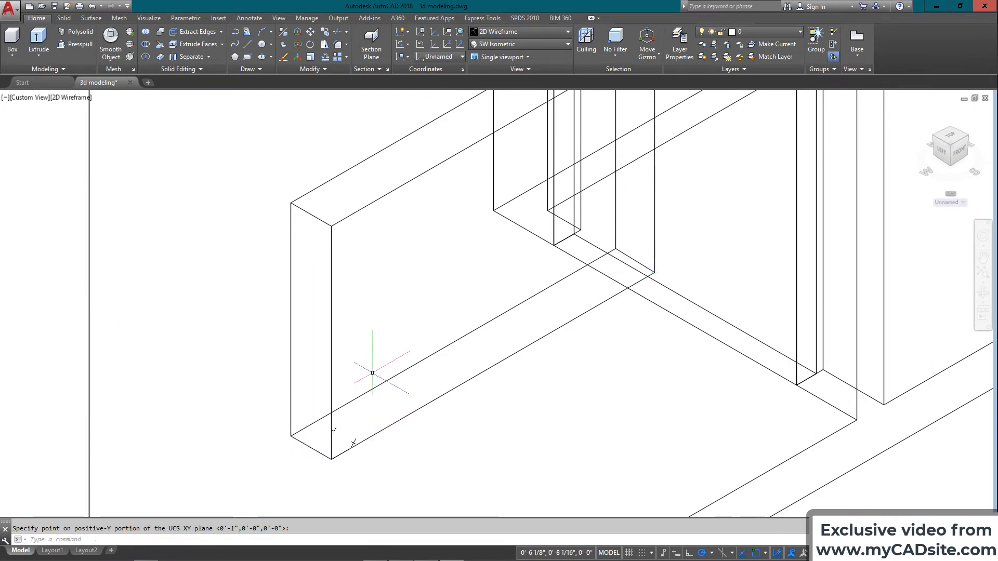
Draw a rectangle between opposite corners of the west window opening on the south wall's outer face
type("REC")
key("Return")
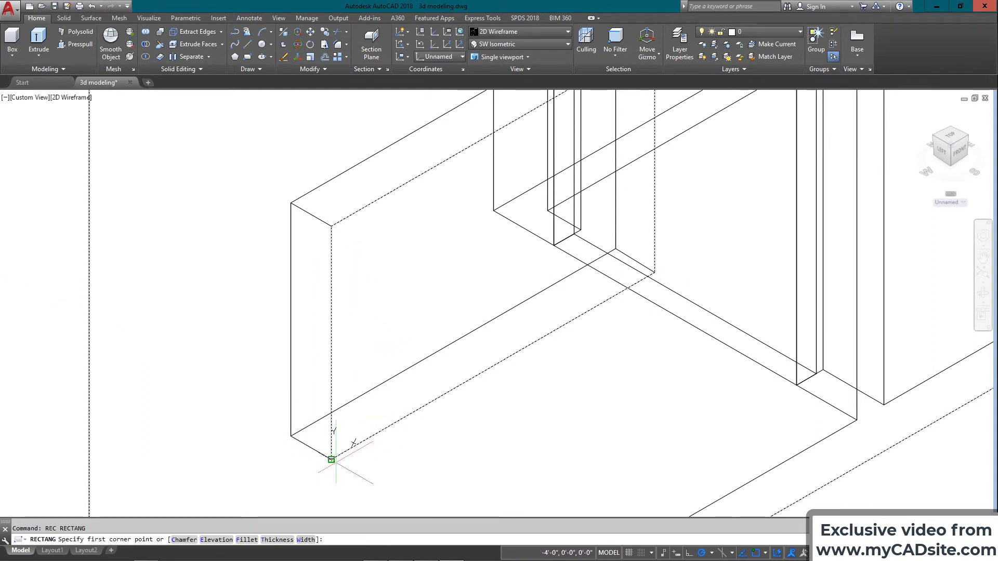
left_click(332, 459)
middle_click_drag(518, 187, 450, 254)
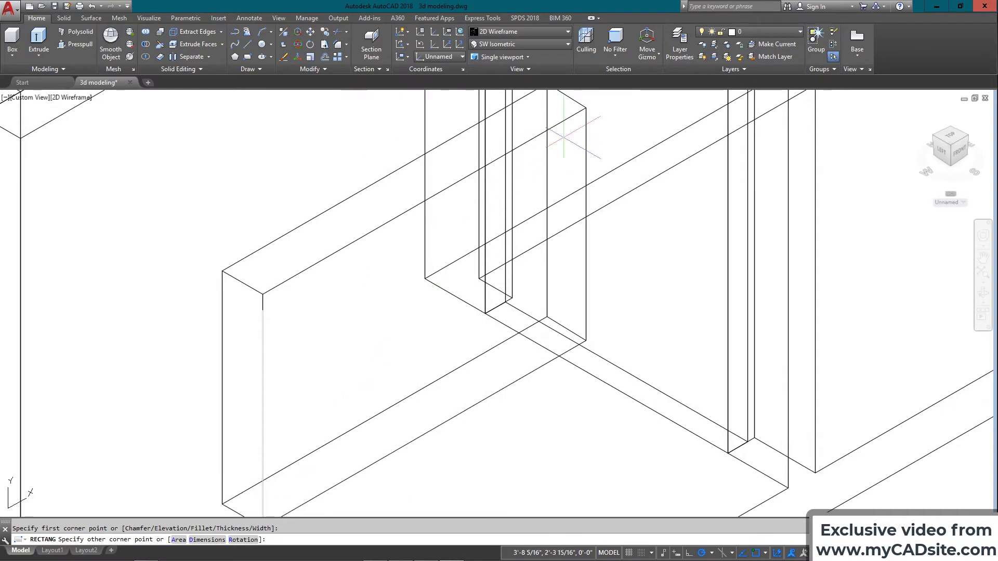
left_click(585, 107)
middle_click_drag(424, 445, 446, 374)
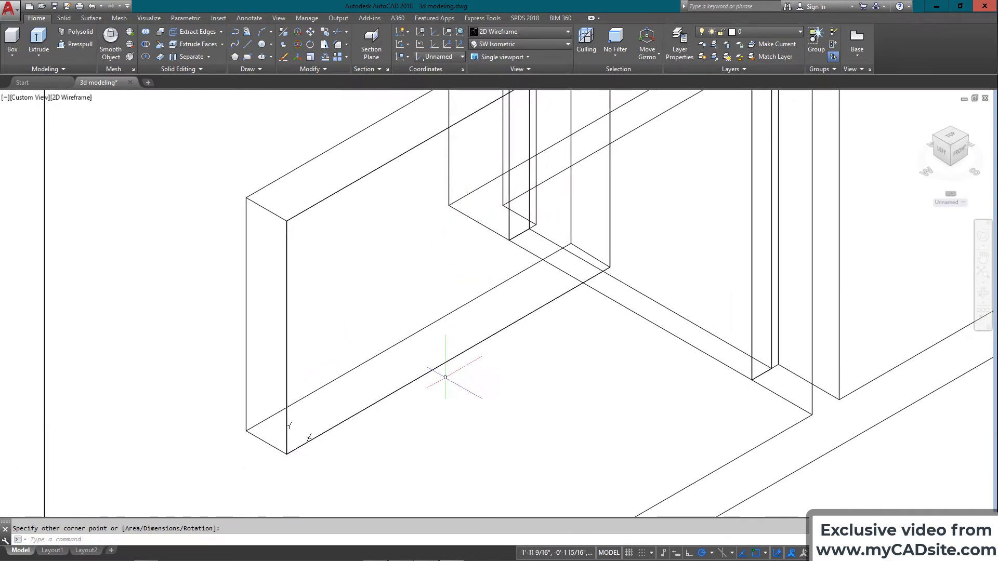
Move the window rectangle from the opening's outer lower corner to the midpoint of the wall thickness
left_click(432, 371)
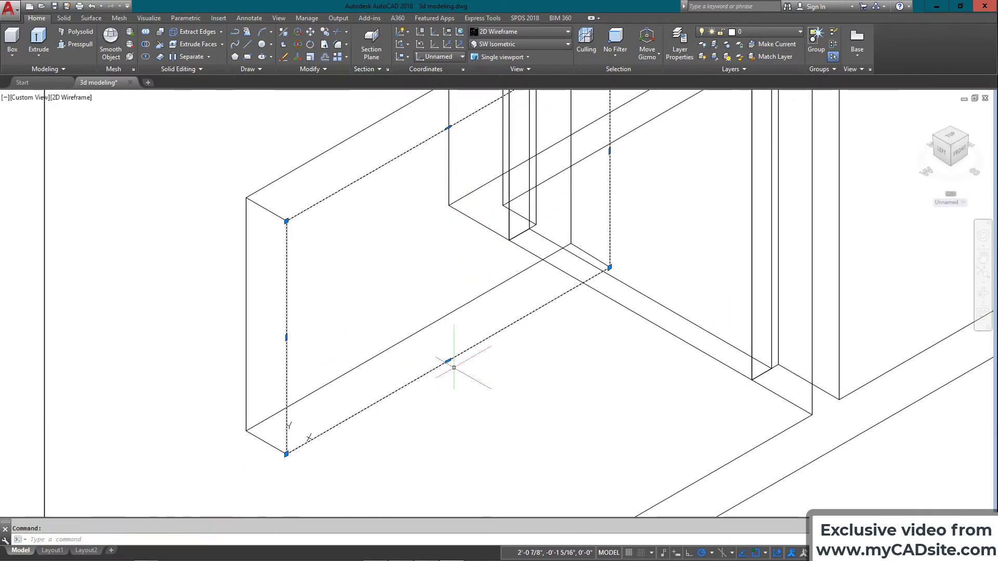
type("m")
key("Return")
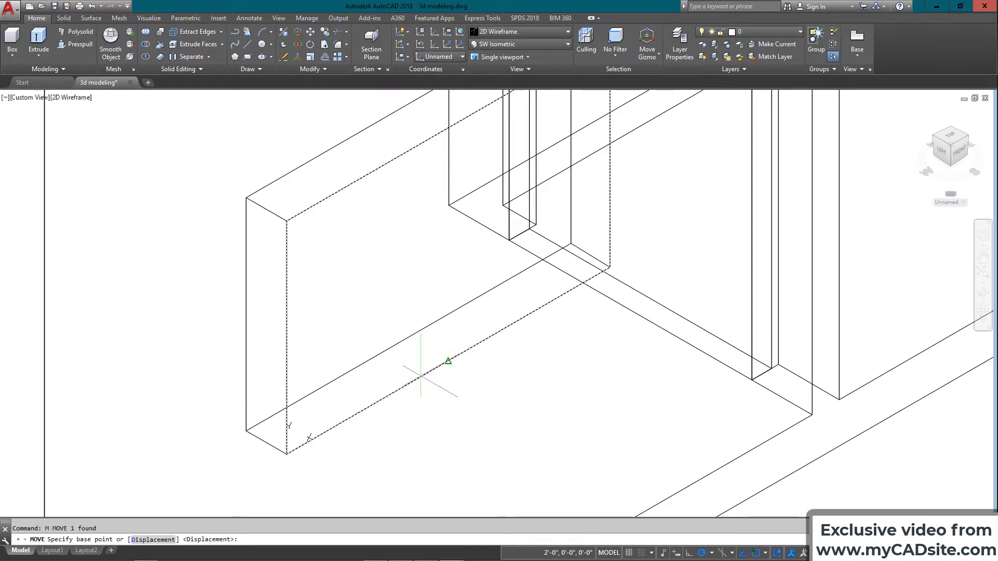
left_click(286, 454)
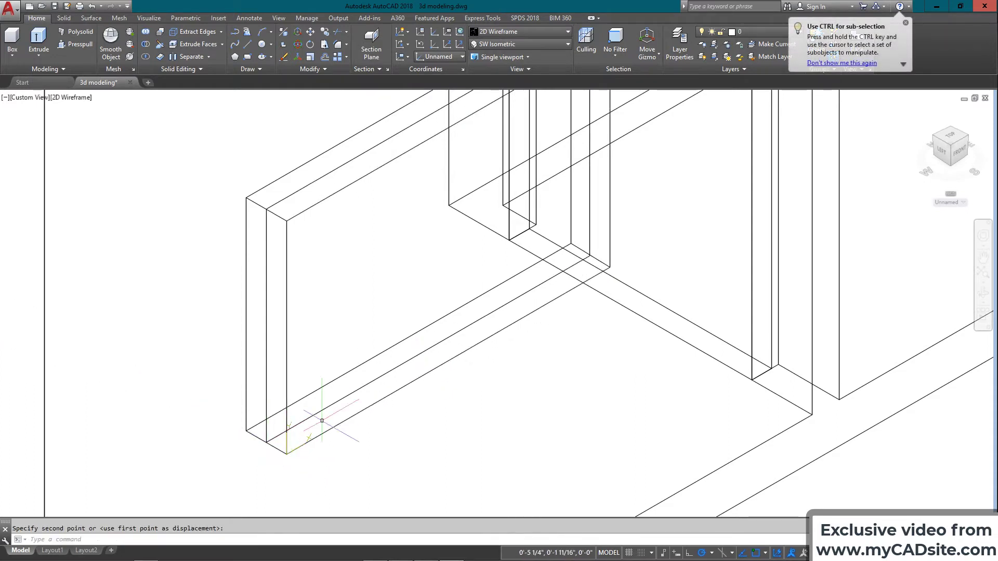
Extrude the window rectangle 0.125 inches to form a thin glass pane inside the opening
type("EXT")
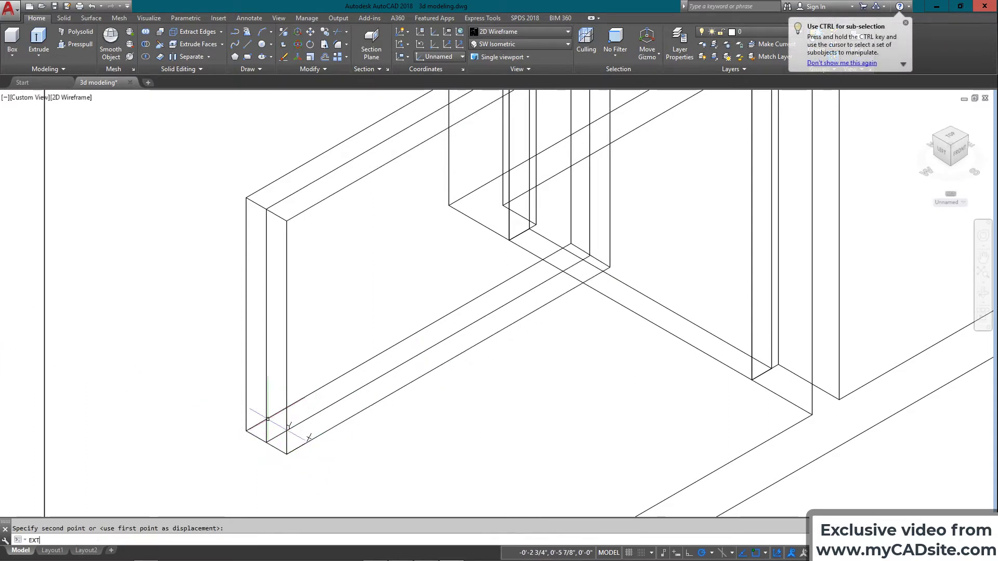
type("RUDE")
key("Return")
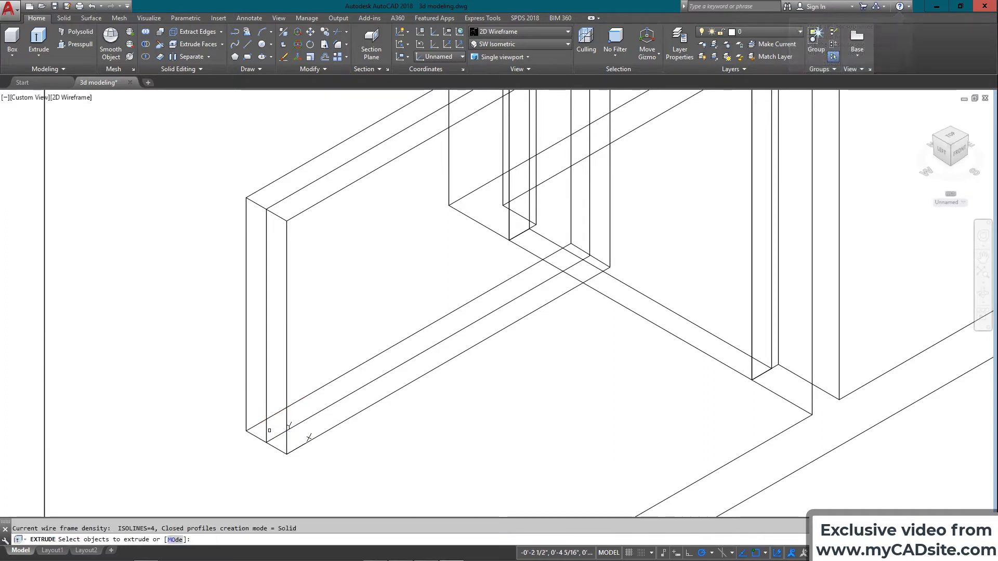
left_click(267, 429)
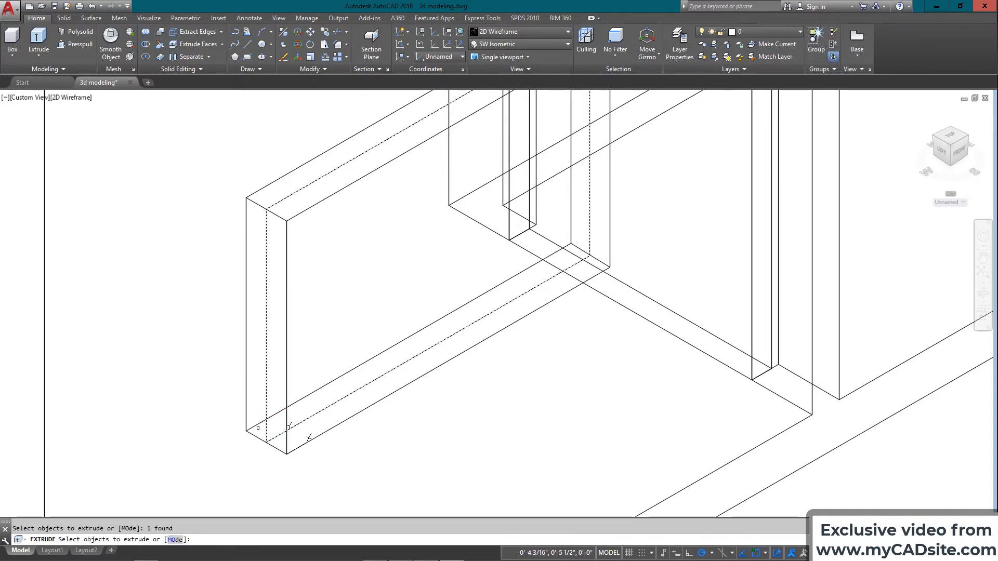
key("Return")
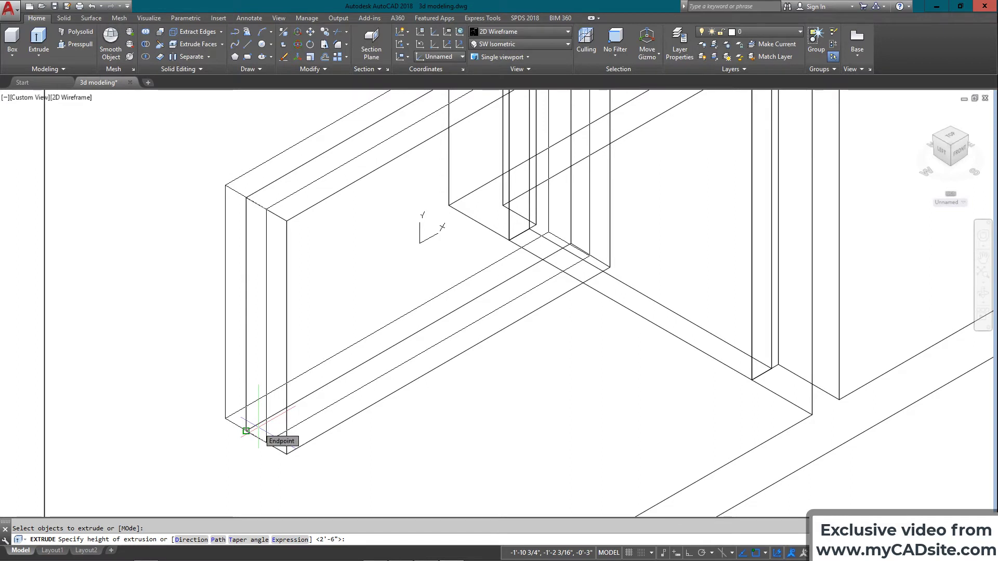
type(".12")
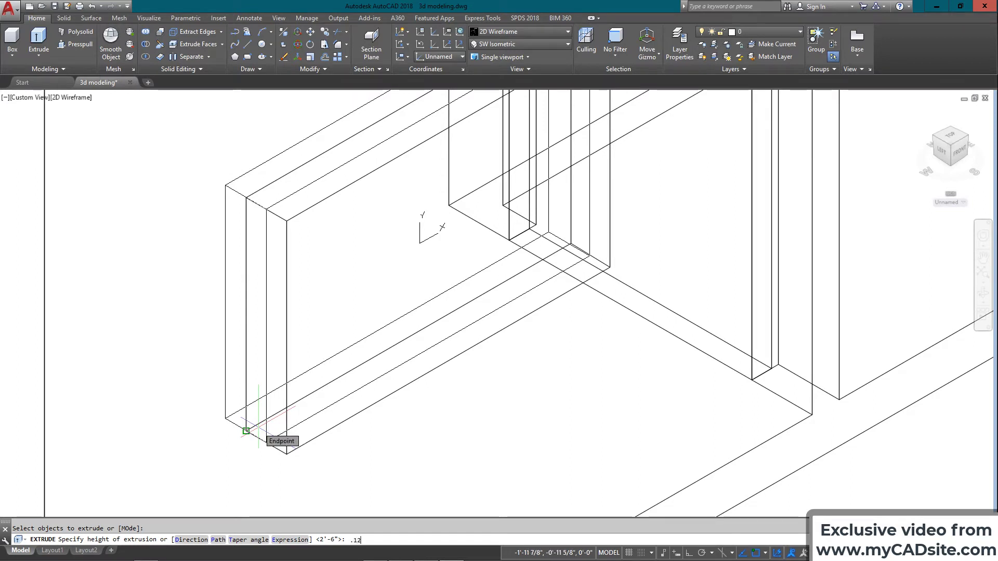
type("5")
key("Return")
scroll(258, 427, "up", 4)
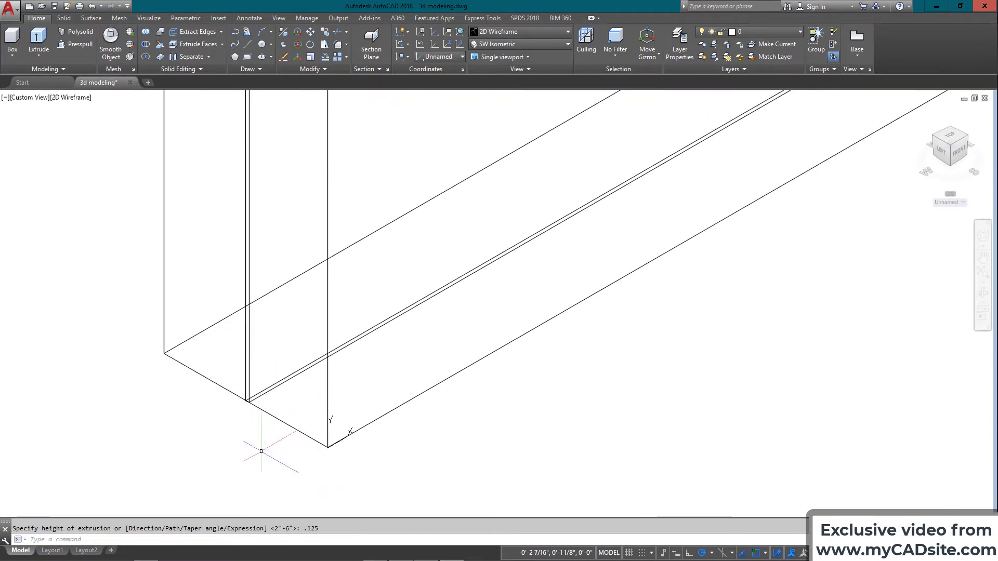
Copy the glass pane from its opening's inner lower-west corner to the matching corner of the north wall's window opening
left_click(248, 377)
left_click(230, 369)
middle_click_drag(242, 359, 458, 358)
scroll(458, 358, "down", 2)
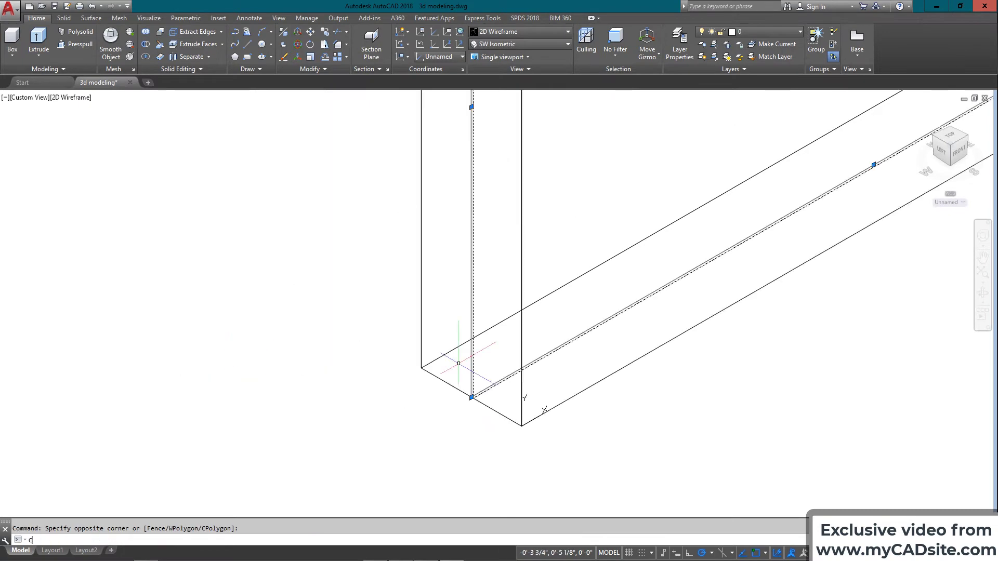
type("co")
key("Return")
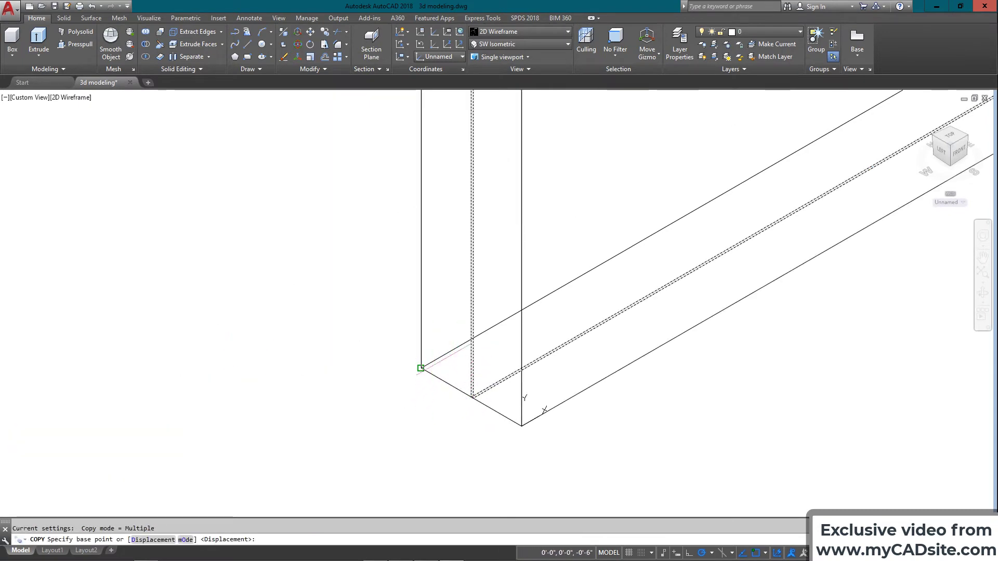
left_click(421, 368)
scroll(421, 368, "down", 3)
scroll(546, 426, "up", 4)
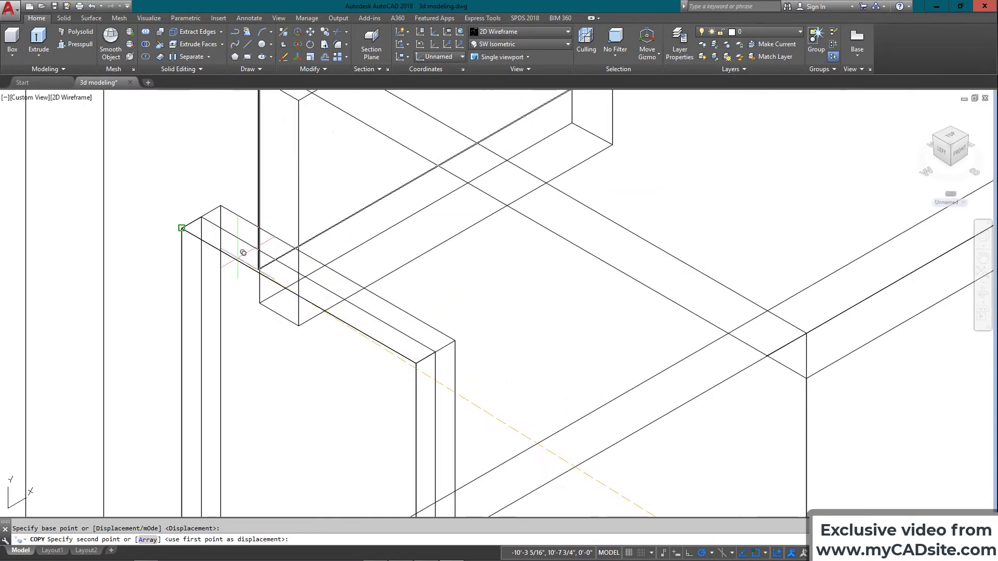
left_click(266, 323)
scroll(269, 318, "down", 3)
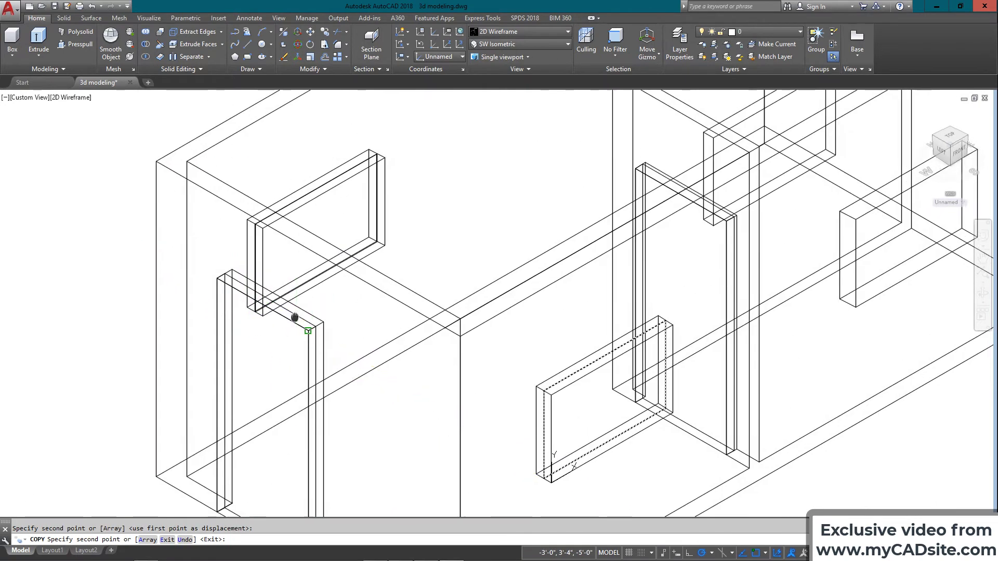
Place further copies of the pane in the interior partition's window opening and the south wall's east window opening
middle_click_drag(292, 319, 337, 336)
scroll(485, 367, "up", 5)
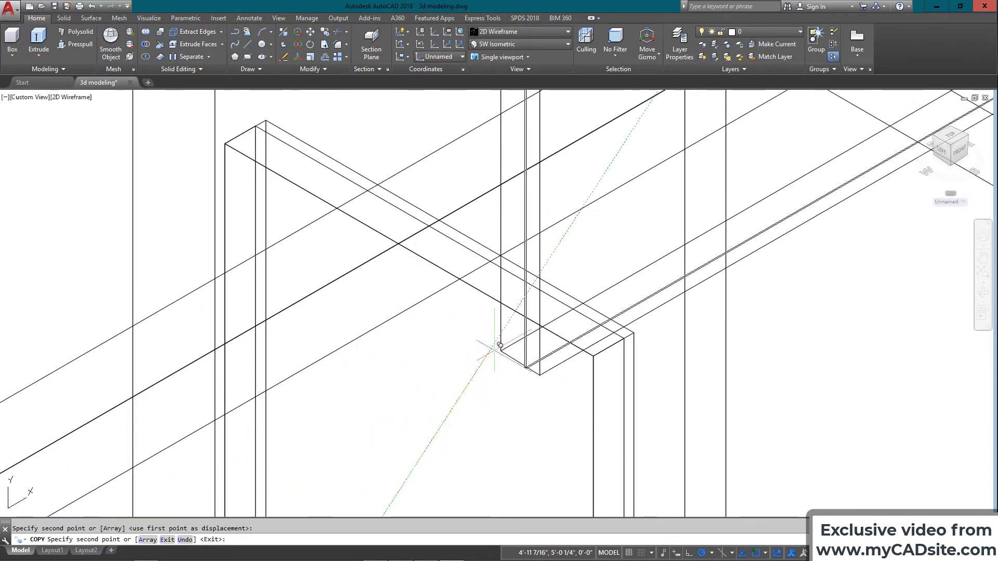
left_click(501, 351)
scroll(501, 351, "down", 4)
middle_click_drag(514, 388, 505, 362)
scroll(556, 372, "up", 5)
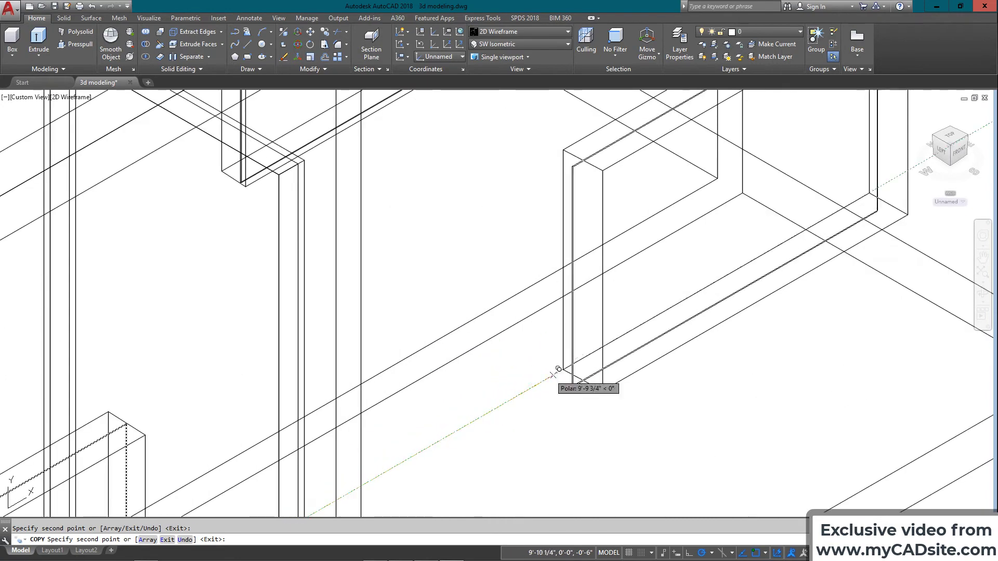
left_click(563, 370)
scroll(455, 359, "down", 4)
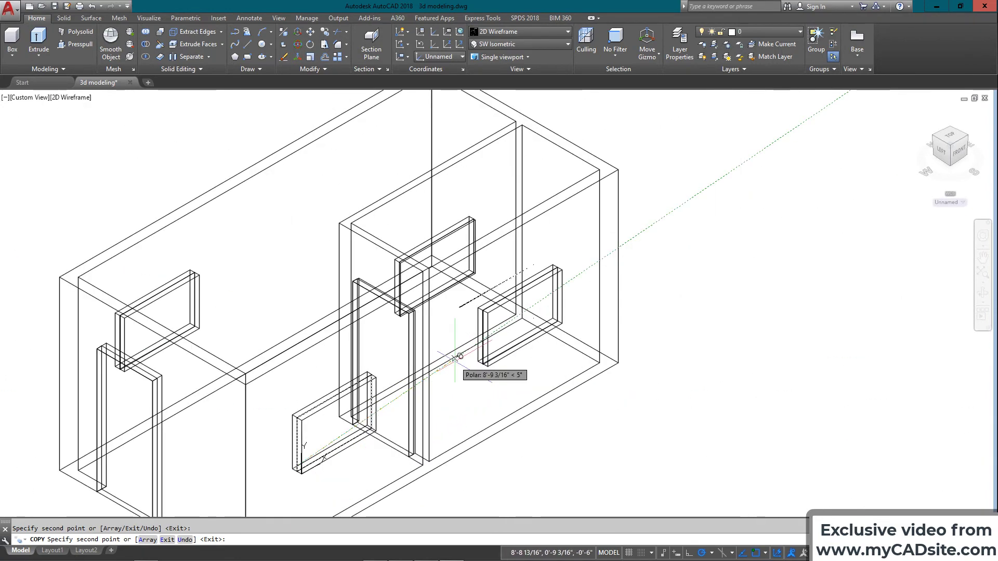
scroll(455, 359, "down", 6)
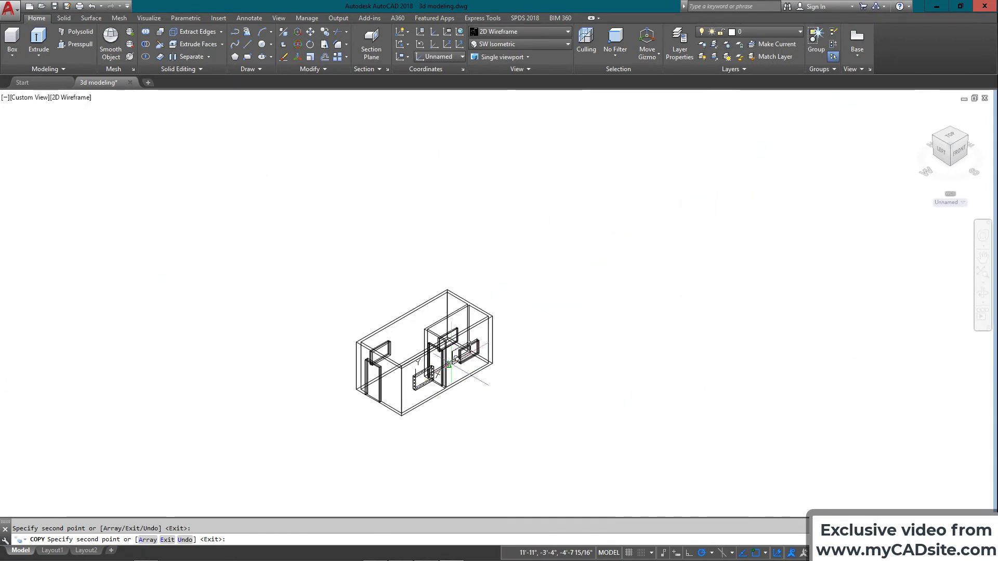
key("Return")
Move the partition window's glass pane from its lower corner to the midpoint of the partition's thickness
scroll(422, 364, "up", 8)
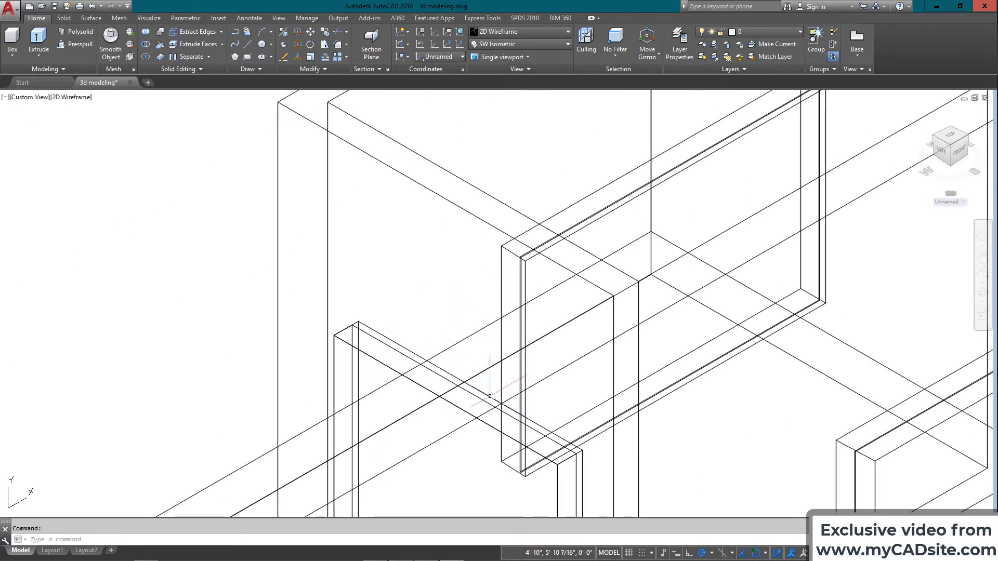
scroll(466, 413, "up", 5)
left_click(559, 312)
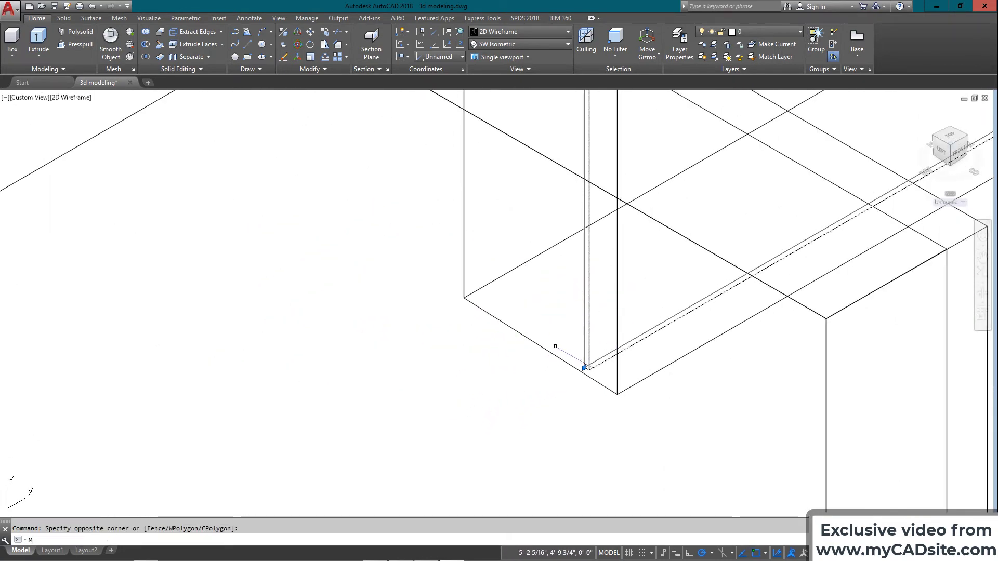
key("Return")
left_click(586, 368)
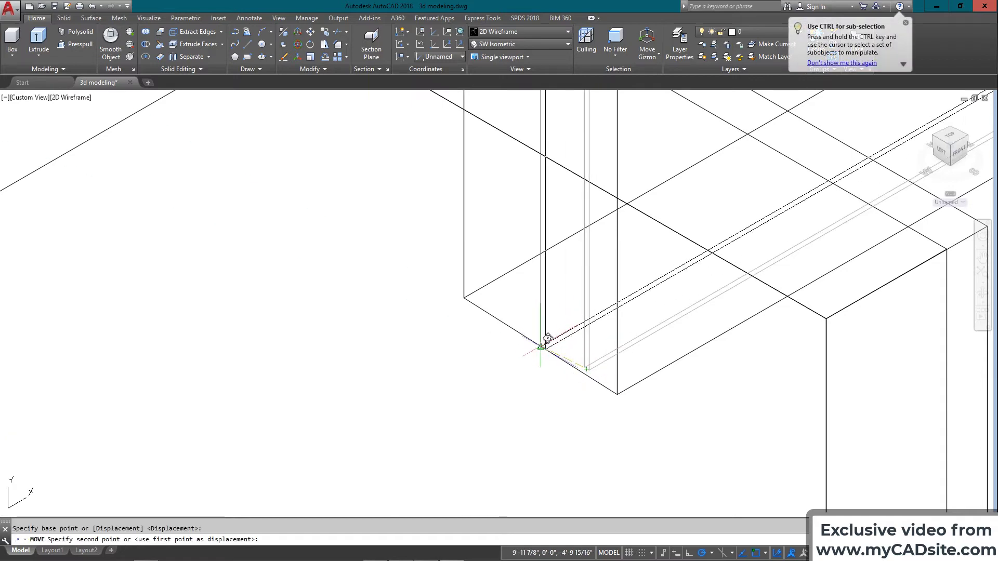
left_click(541, 346)
scroll(408, 312, "up", 5)
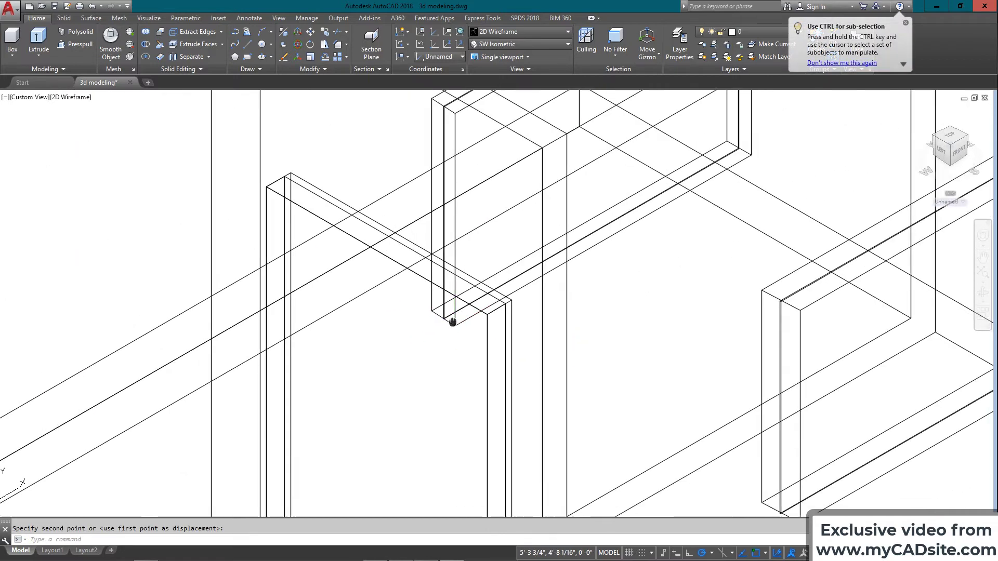
scroll(439, 285, "down", 6)
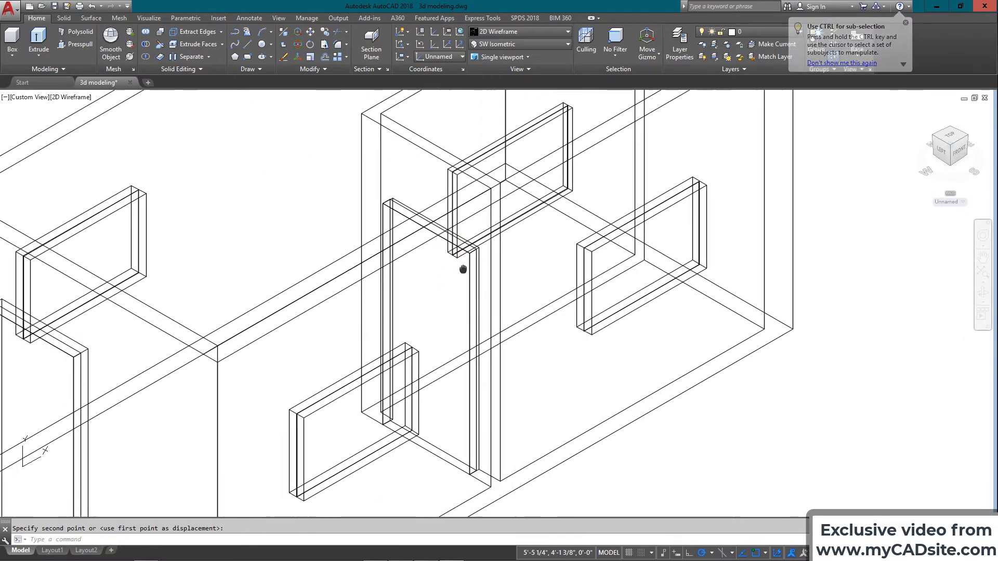
Show the whole model with hidden lines removed to check the panes and openings
scroll(434, 334, "down", 5)
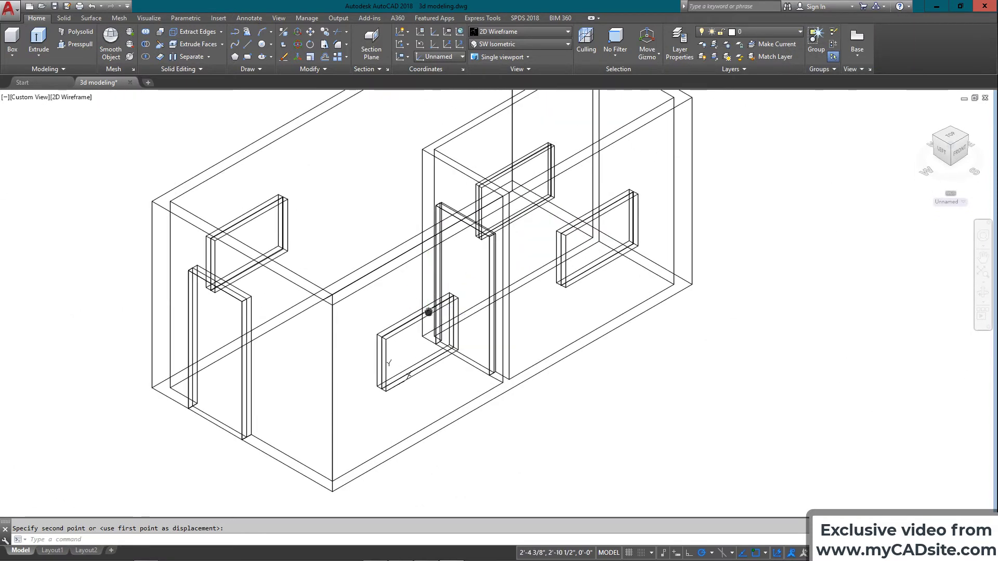
scroll(434, 335, "up", 3)
scroll(457, 347, "down", 3)
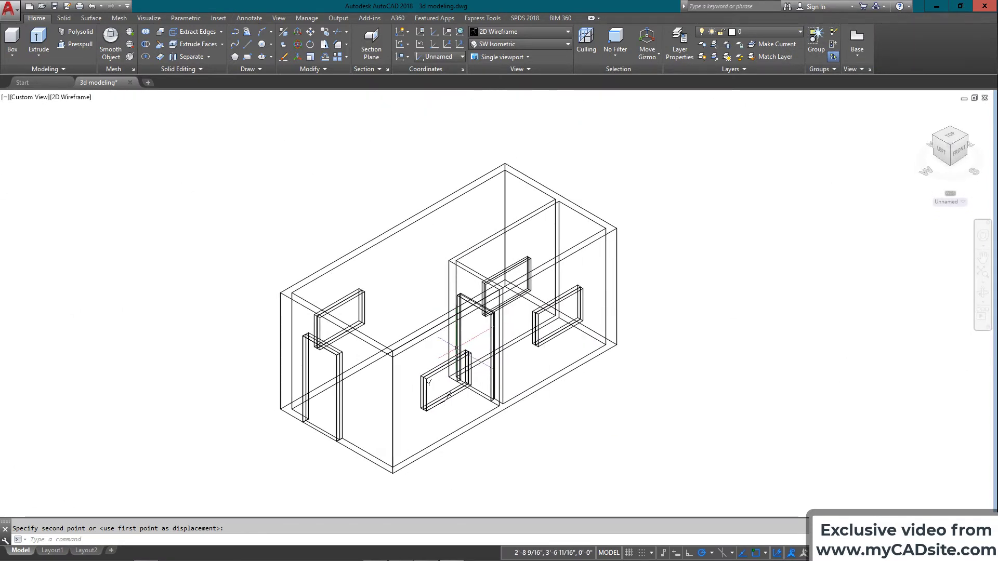
type("I")
key("Return")
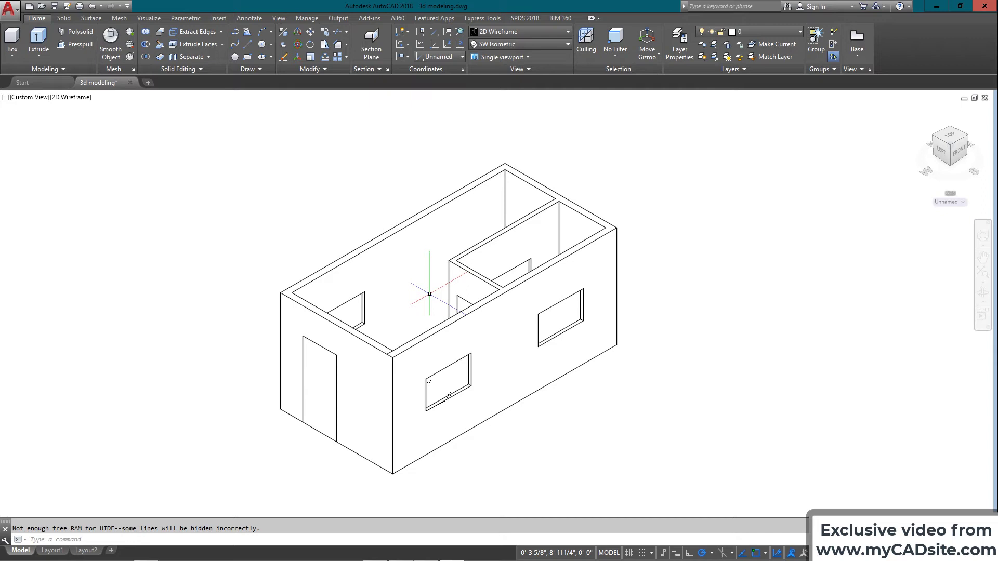
Set a three-point UCS at the west wall's outer lower-north corner, X along the wall's base and Y upward
type("cs")
key("Return")
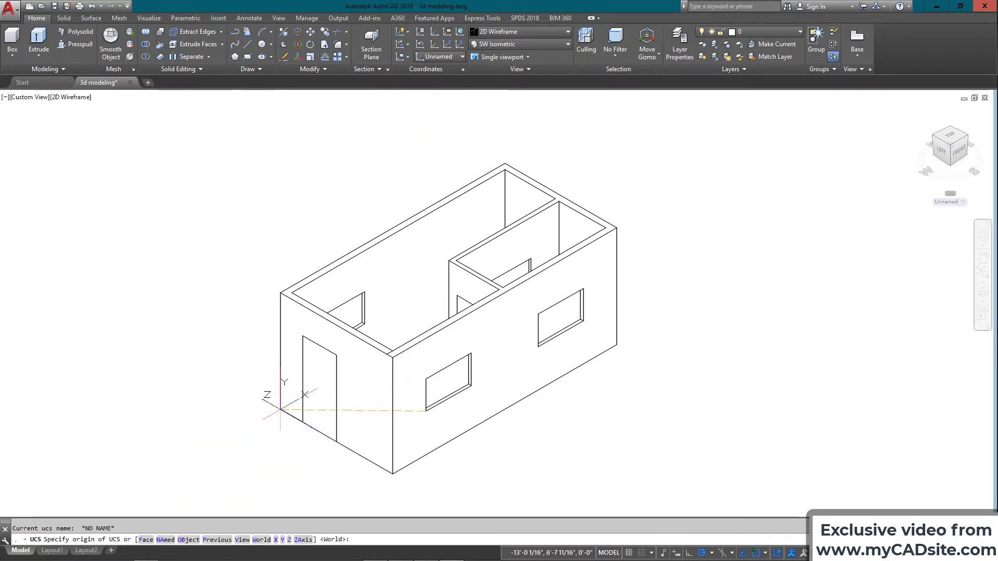
left_click(280, 409)
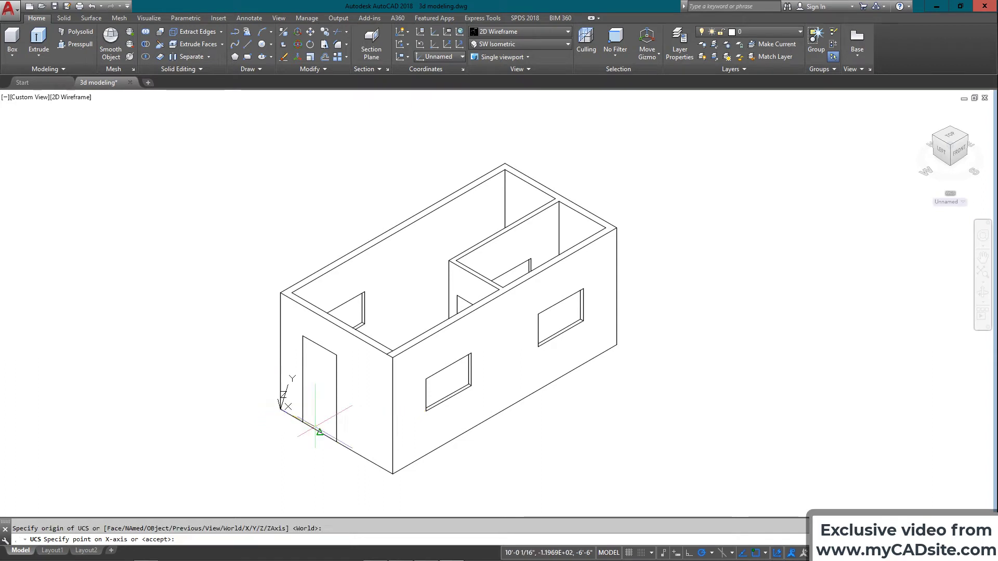
left_click(391, 471)
left_click(283, 285)
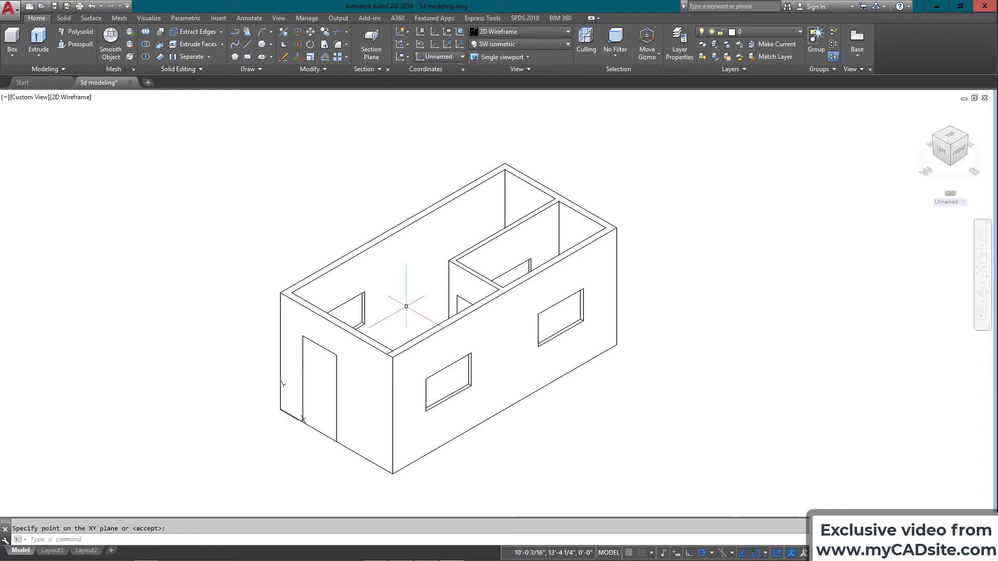
key("Return")
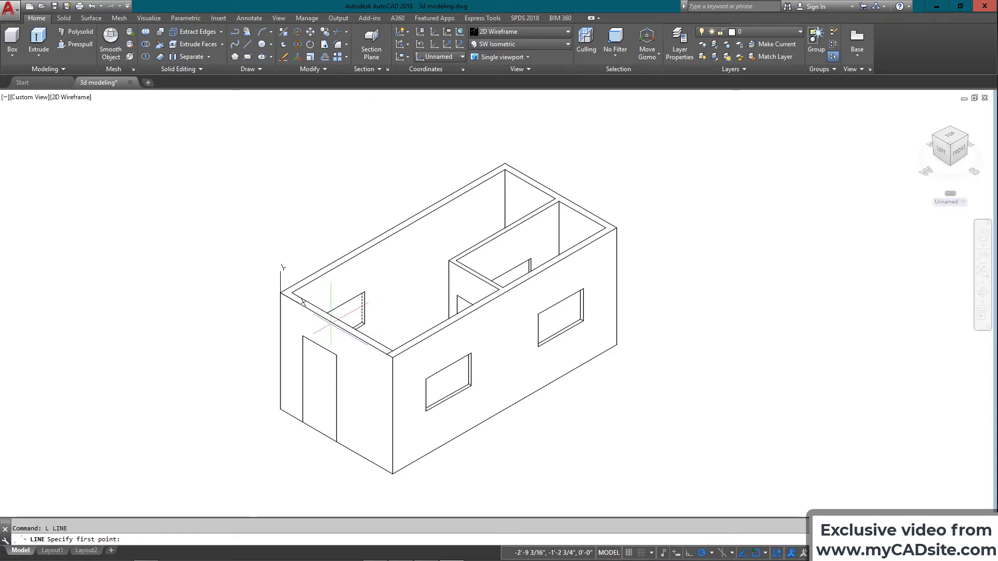
left_click(330, 324)
scroll(332, 317, "up", 3)
key("Escape")
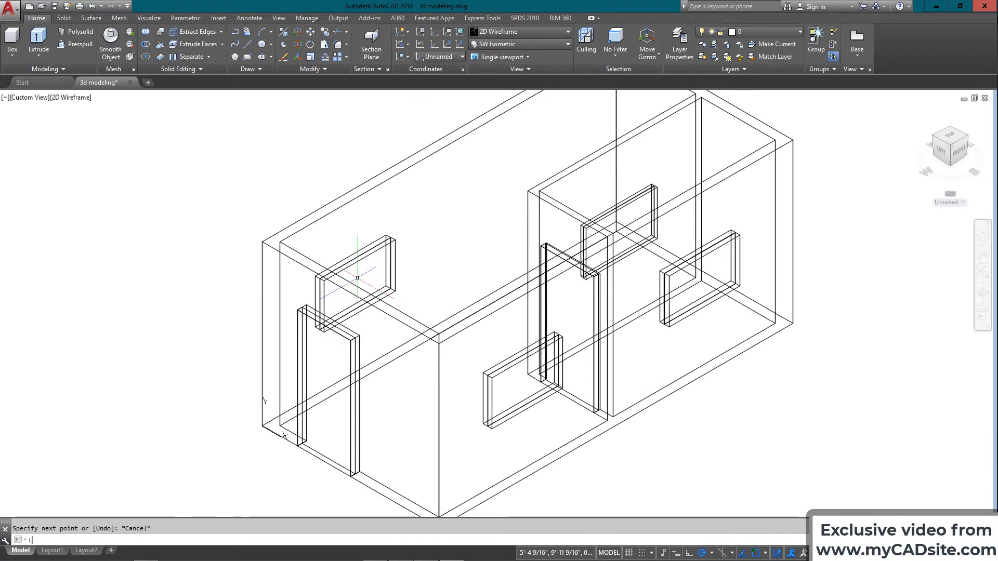
Draw a 72-inch vertical guide line upward from the midpoint of the west wall's outer top edge
type("L")
key("Return")
left_click(351, 291)
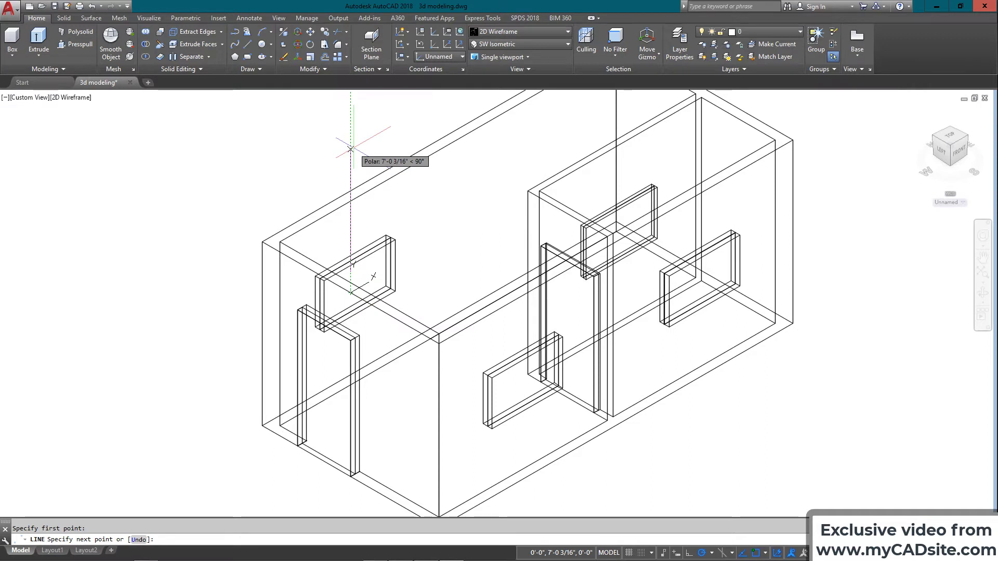
type("72")
key("Return")
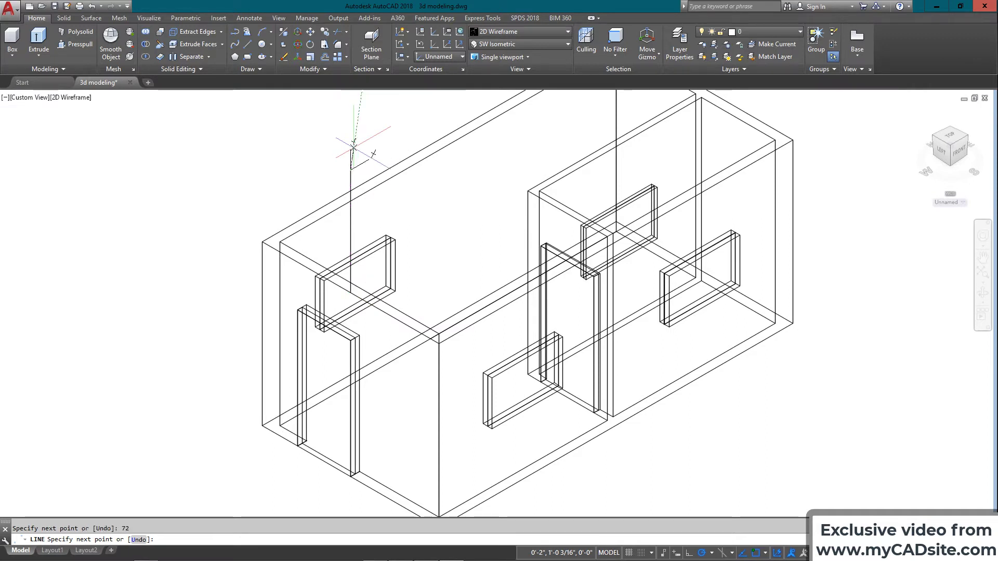
key("Return")
Draw a closed triangular gable polyline through the west wall's two outer top corners and the upper end of the guide line
type("PL")
key("Return")
scroll(423, 301, "up", 4)
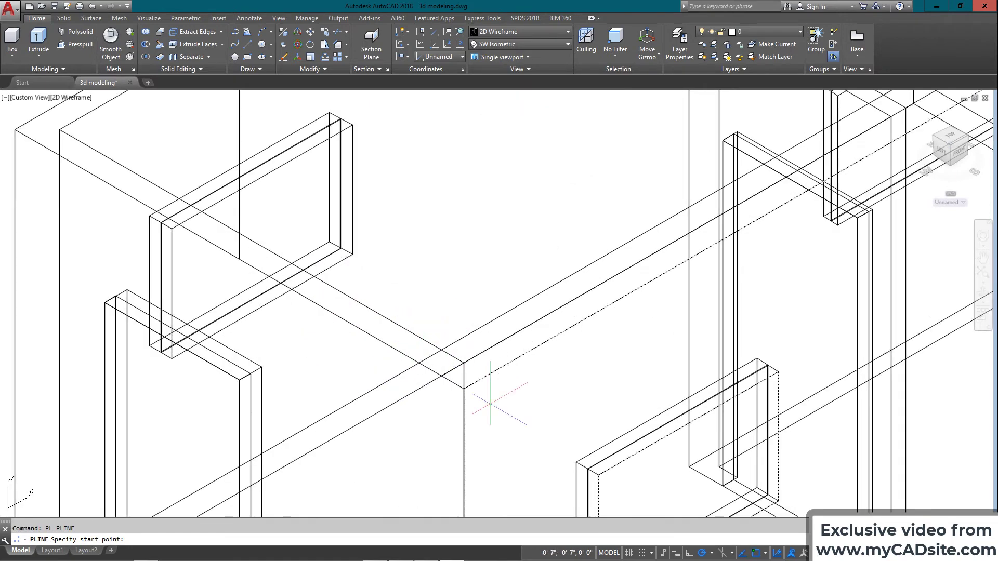
scroll(490, 403, "down", 2)
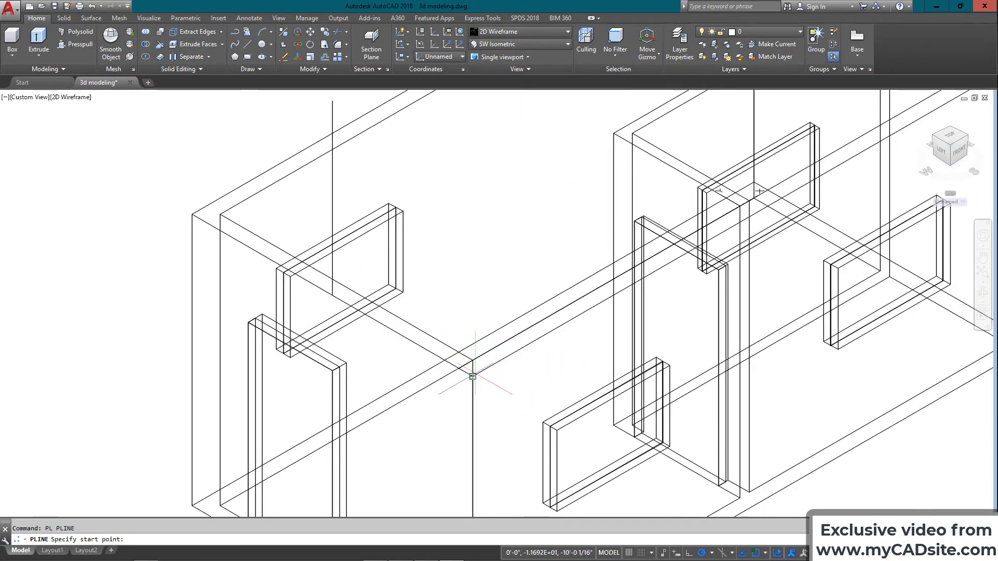
left_click(473, 376)
scroll(446, 286, "down", 4)
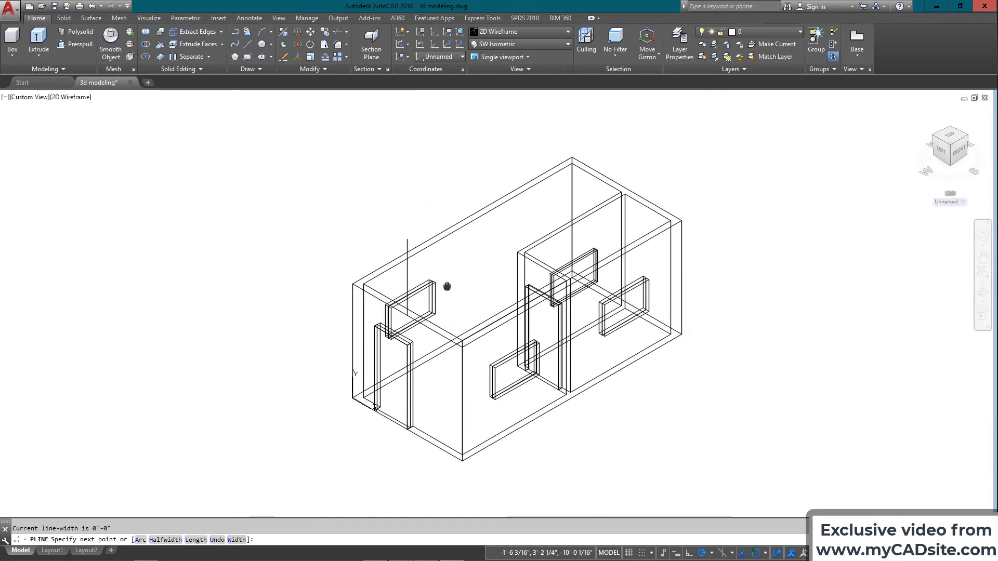
left_click(407, 243)
left_click(353, 287)
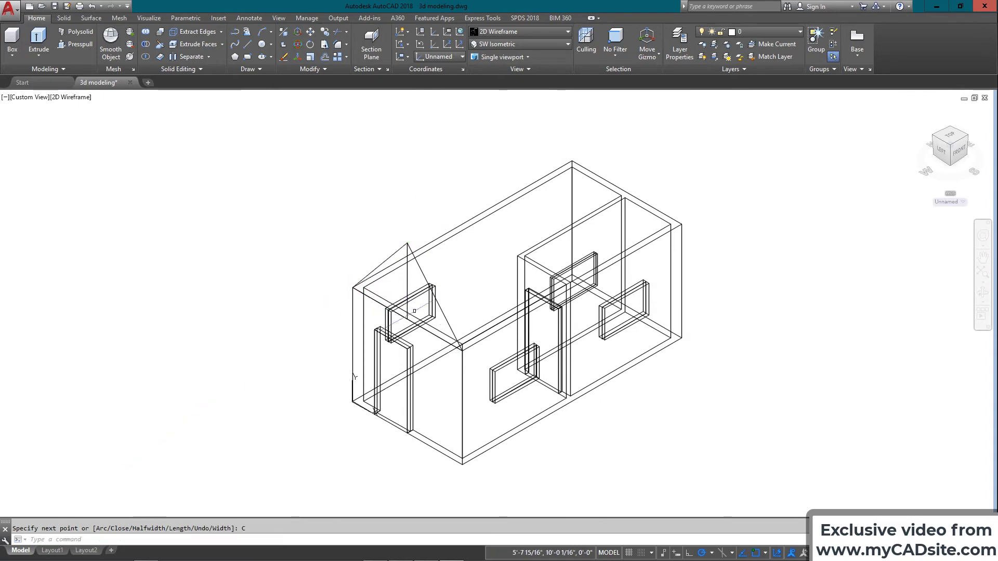
type("c")
key("Return")
Delete the vertical guide line inside the gable triangle
scroll(410, 272, "up", 4)
left_click(398, 277)
left_click(375, 285)
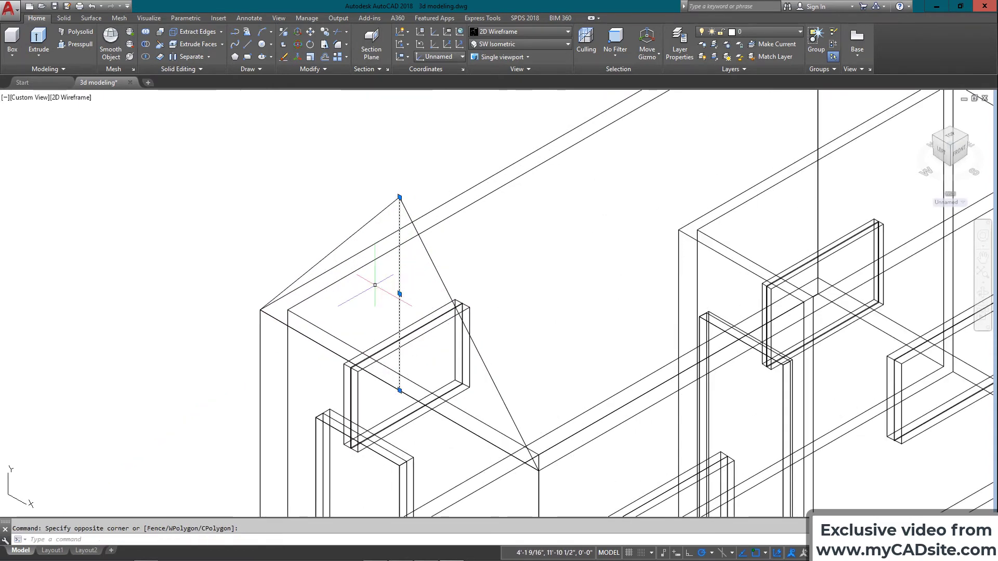
key("Delete")
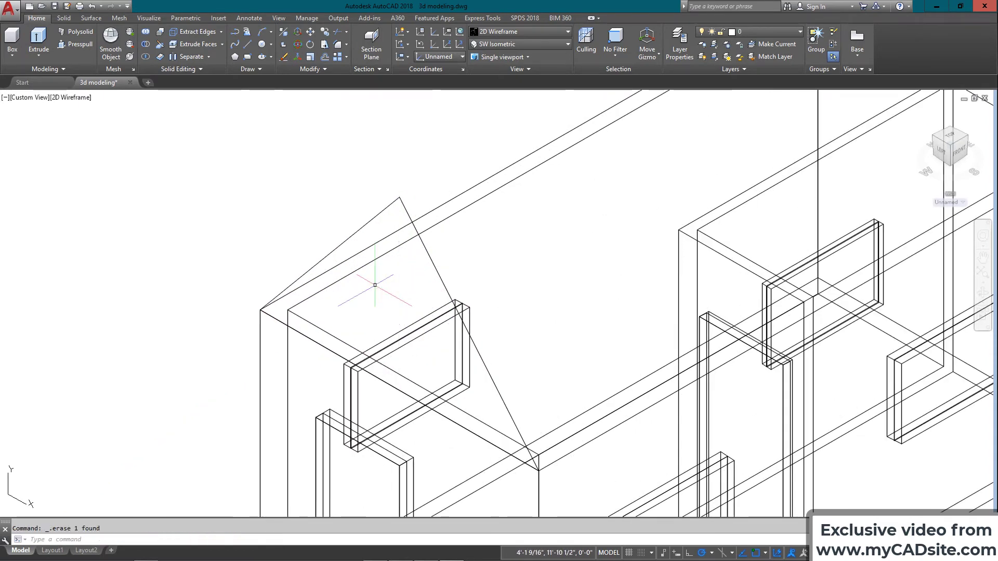
Extrude the triangular gable polyline by -6 inches, inward over the west wall's thickness
left_click(425, 248)
left_click(390, 267)
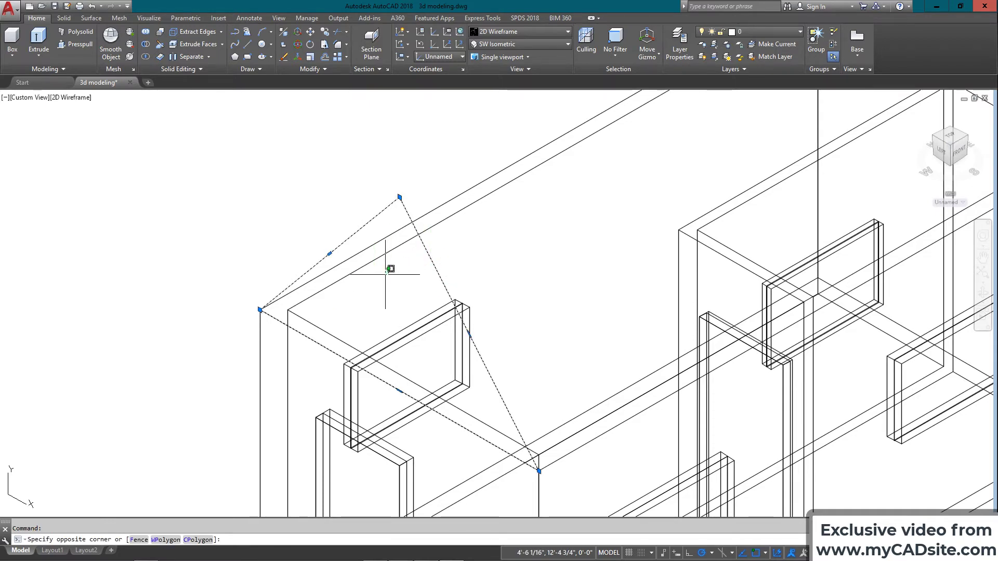
scroll(385, 274, "down", 4)
scroll(385, 278, "up", 4)
type("extr")
key("Return")
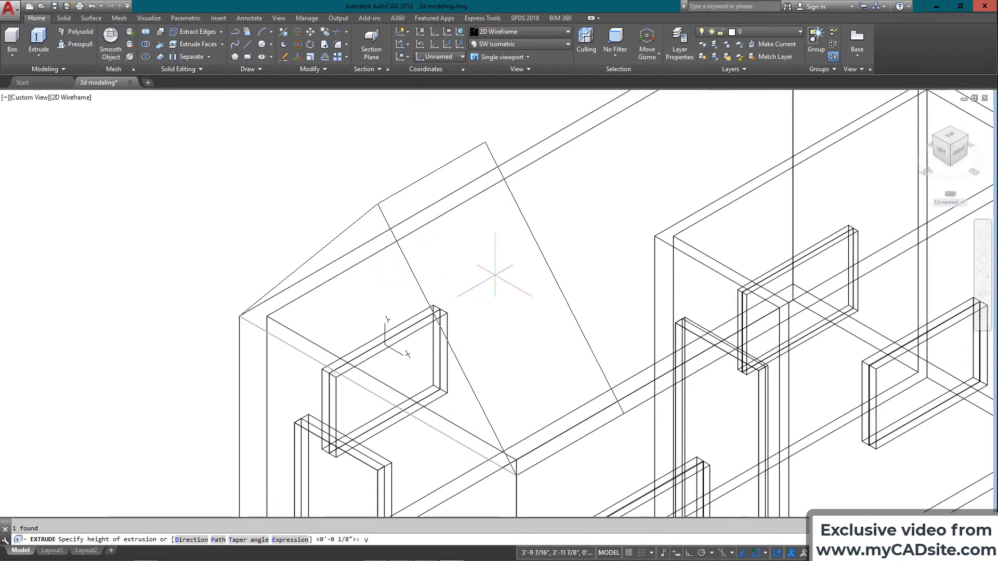
key("Return")
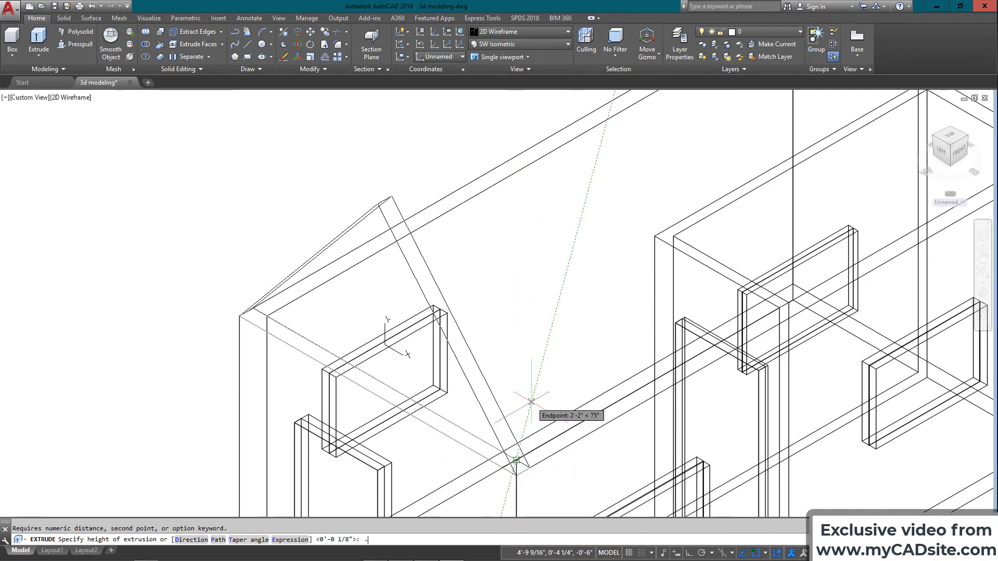
type("-6\"")
key("Return")
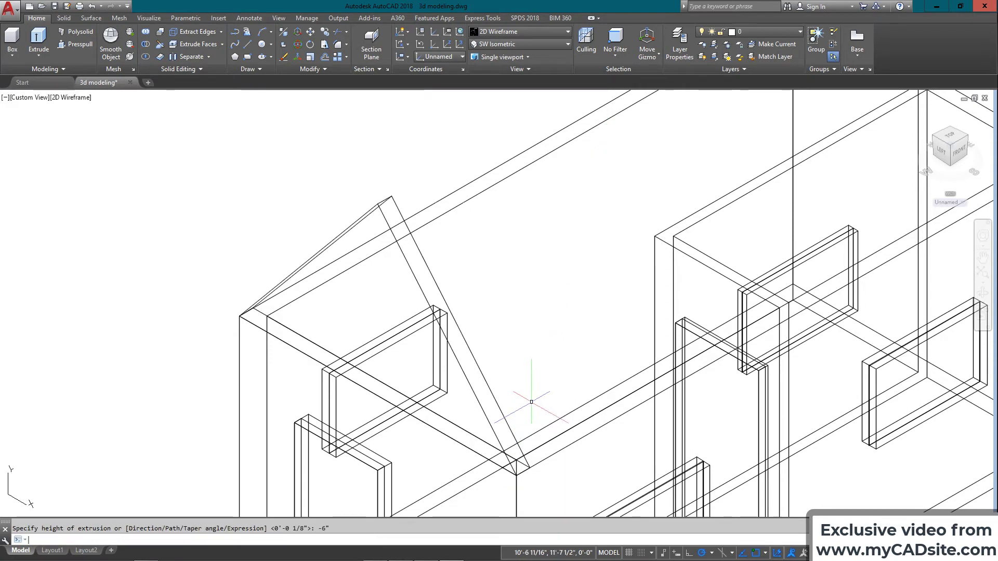
middle_click_drag(531, 401, 495, 406)
left_click(400, 264)
left_click(370, 280)
type("c")
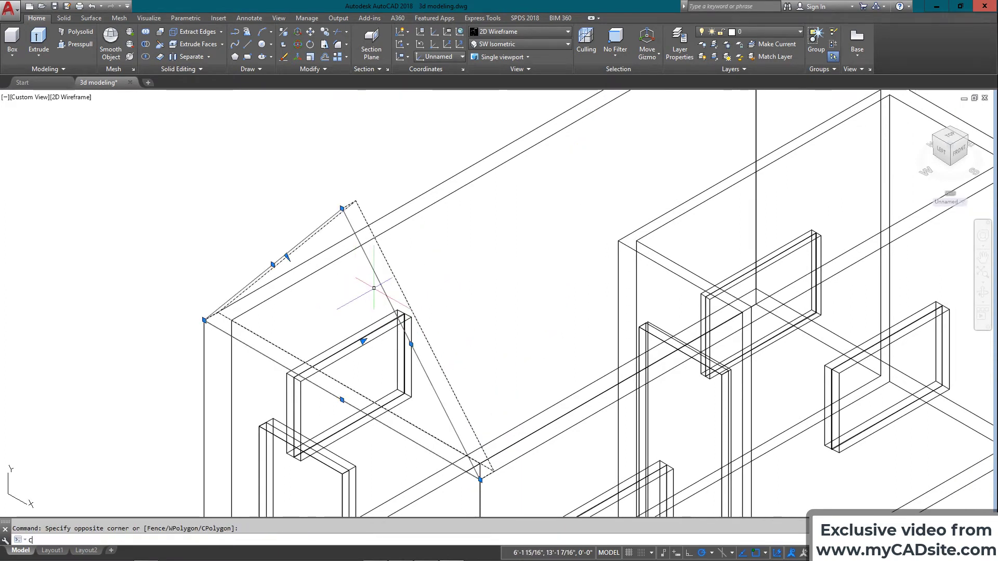
type("o")
key("Return")
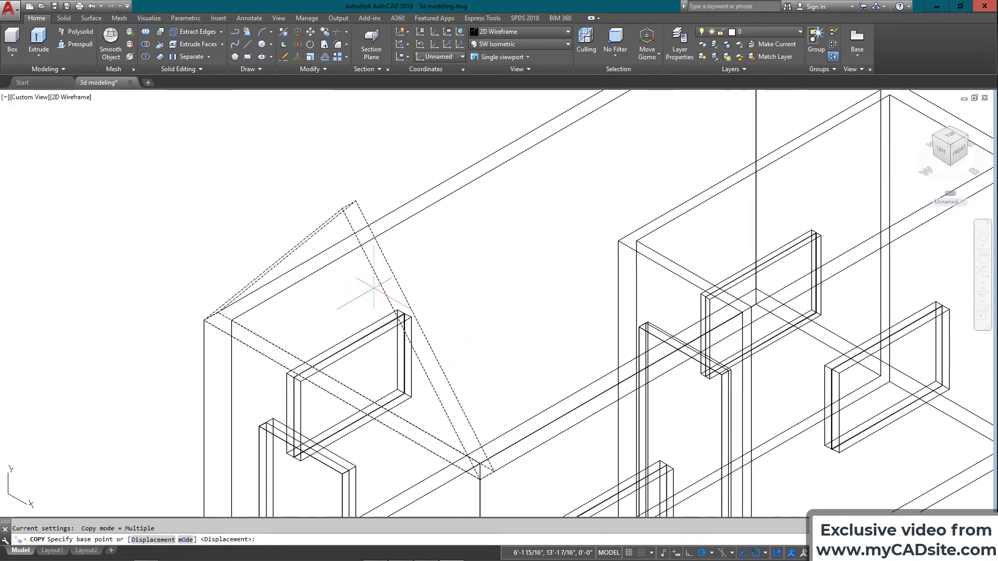
left_click(479, 477)
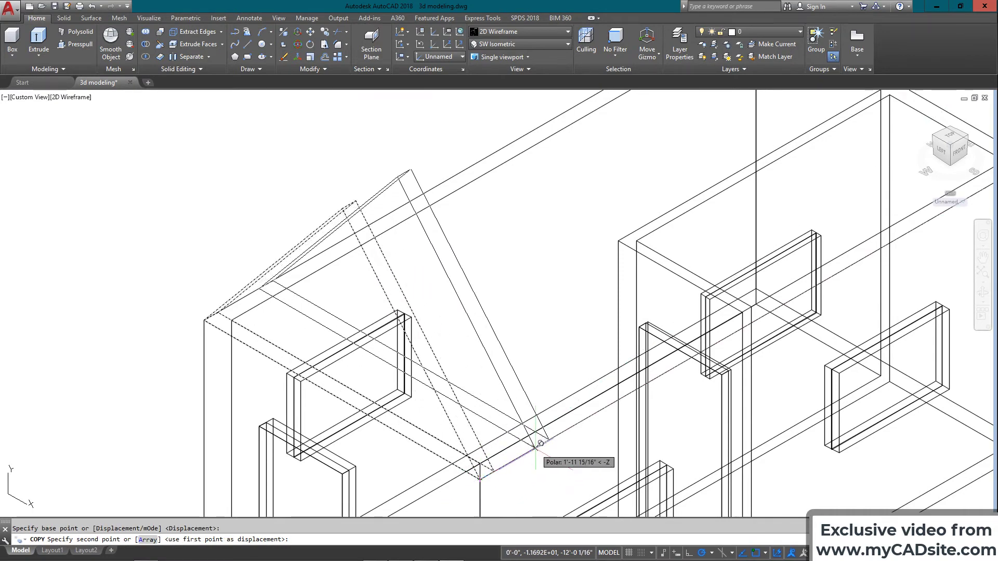
key("Escape")
Copy the west gable solid onto the top of the east wall, using its inner lower front corner as base point
left_click(472, 397)
left_click(433, 420)
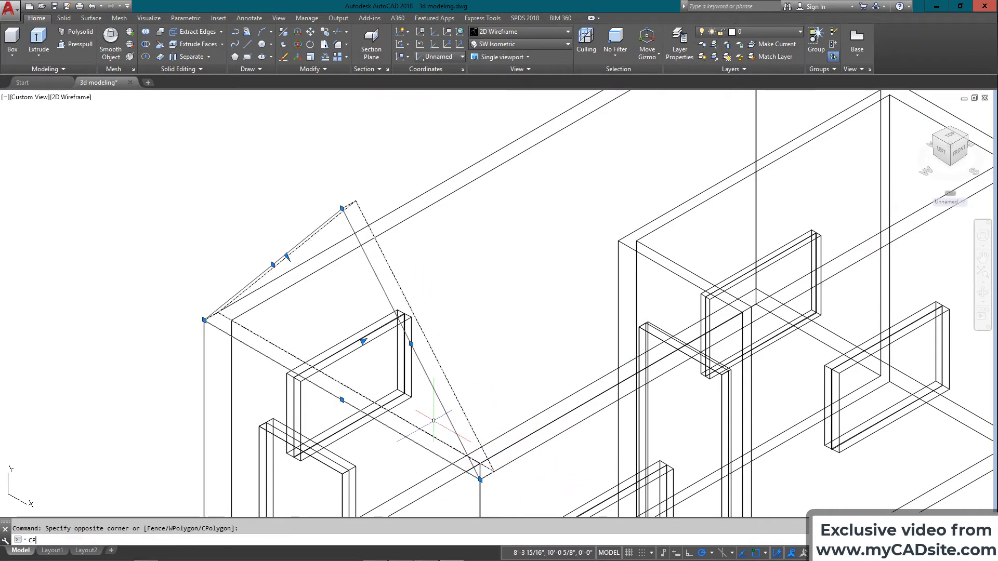
type("CP")
key("Return")
left_click(492, 470)
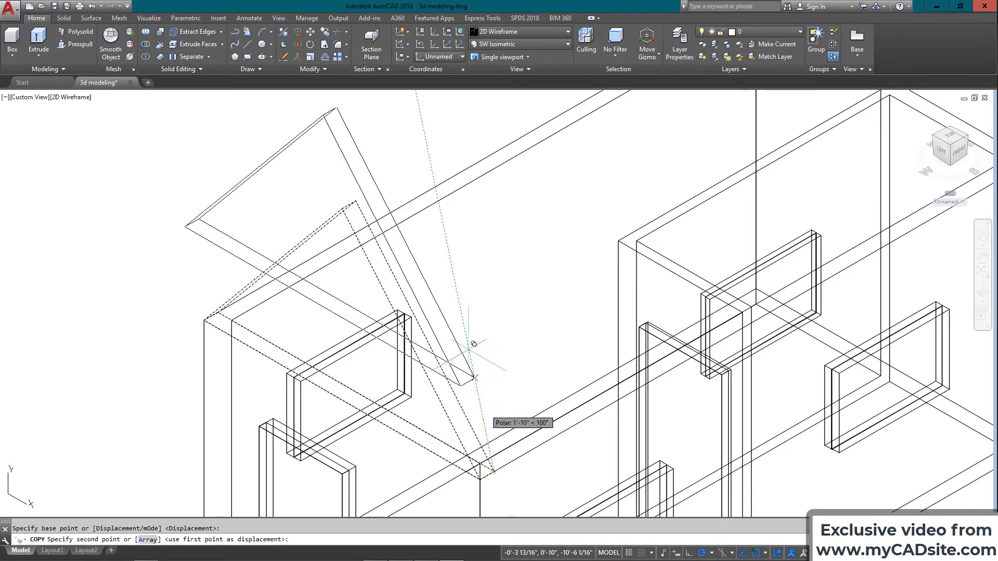
scroll(472, 346, "down", 5)
scroll(417, 346, "up", 6)
left_click(417, 345)
scroll(508, 305, "down", 6)
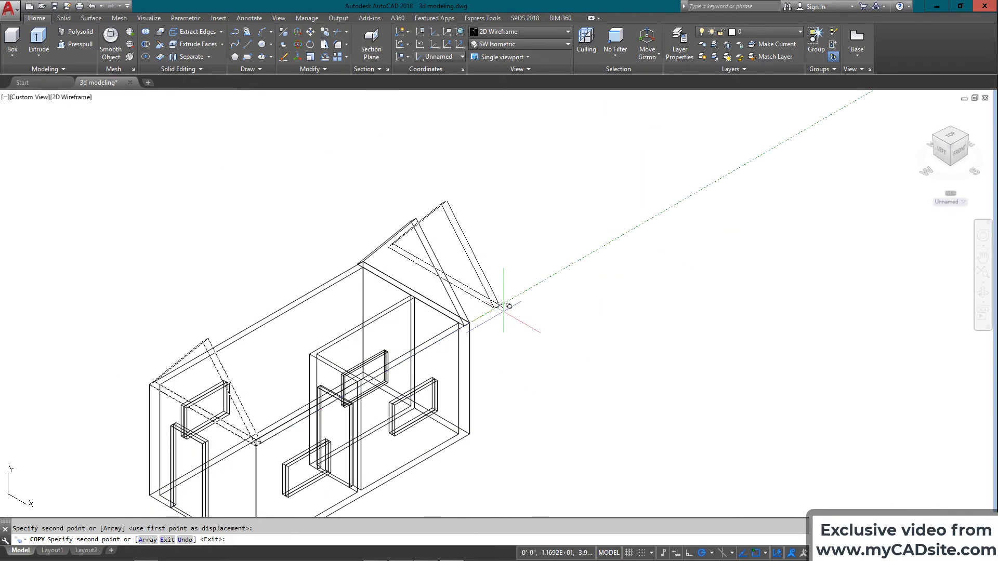
key("Escape")
Union both triangular gables with the building's wall solid
middle_click_drag(399, 245, 362, 258)
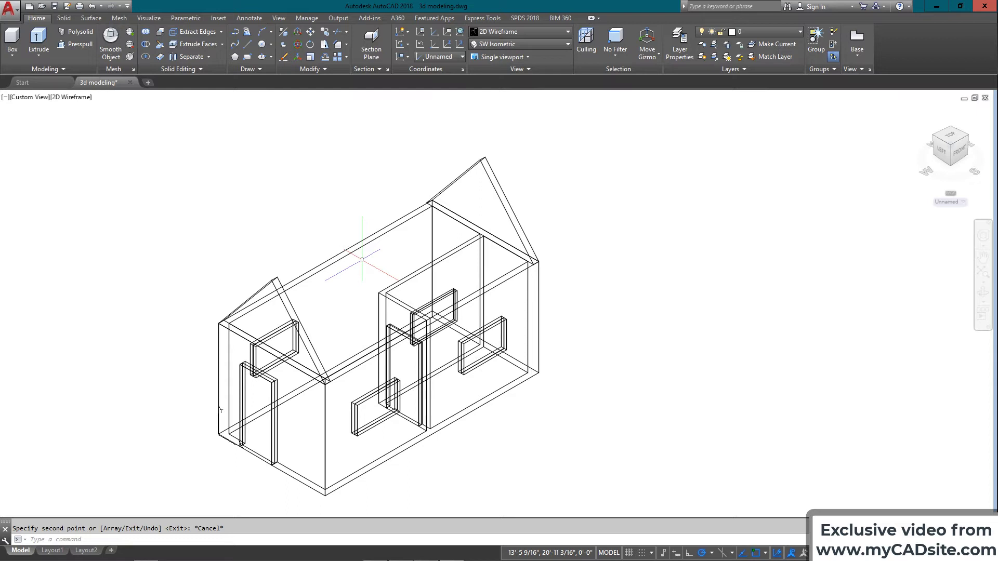
type("union")
key("Return")
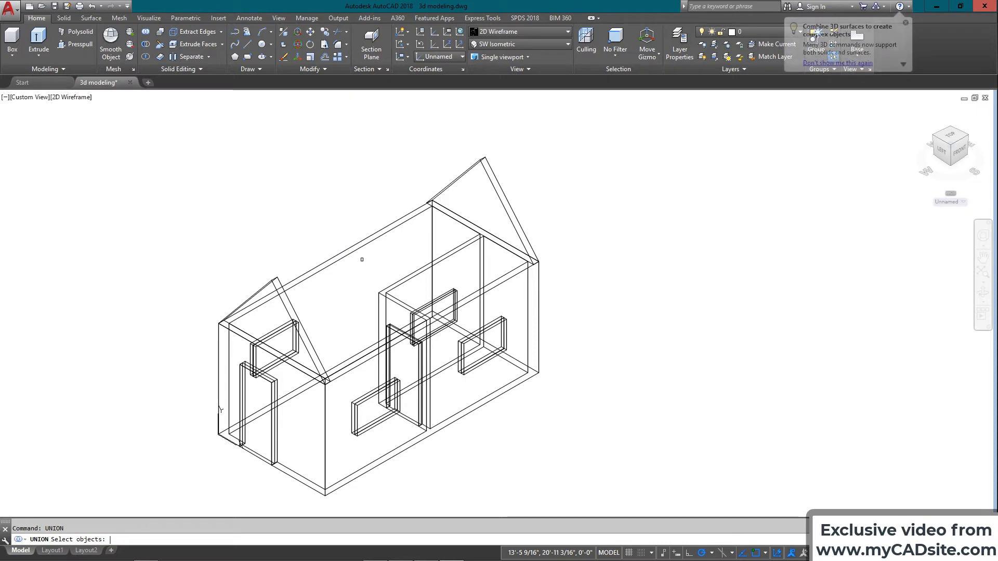
left_click(308, 362)
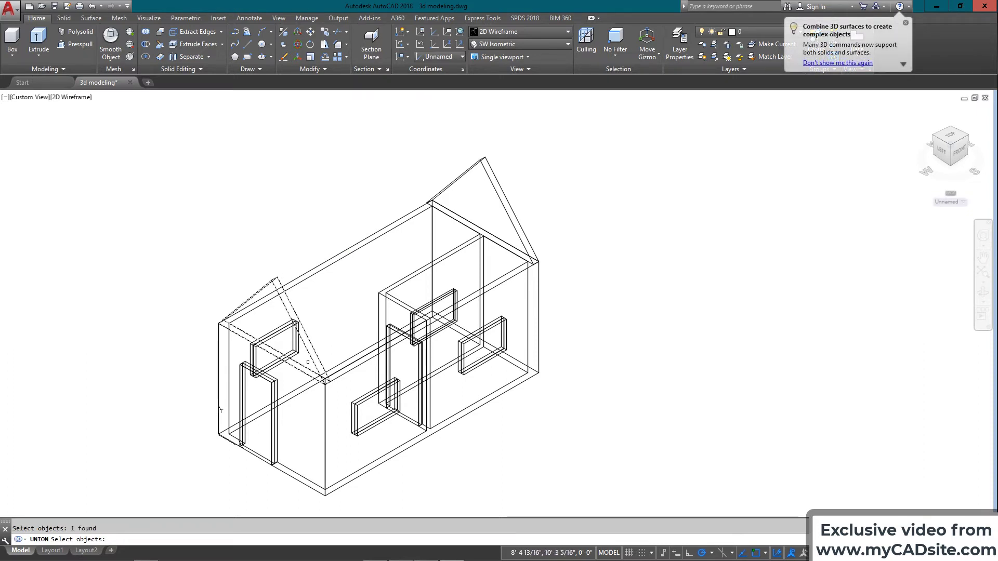
left_click(325, 412)
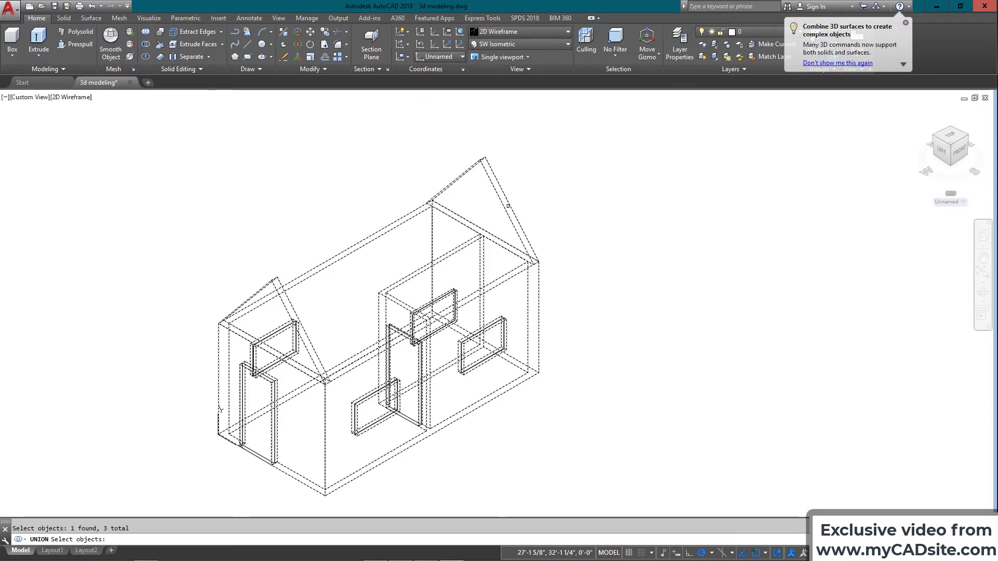
key("Return")
middle_click_drag(545, 263, 549, 237)
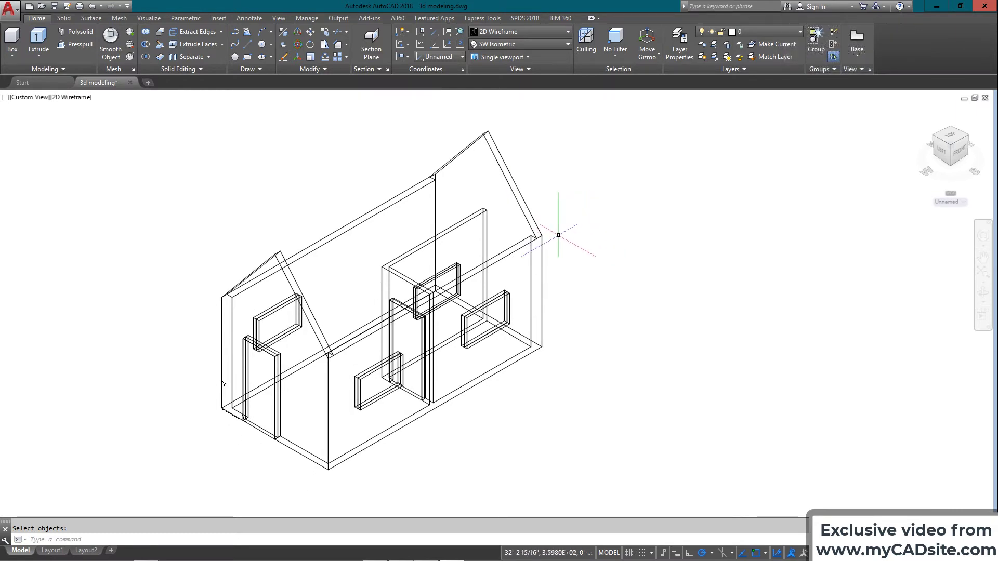
mouse_move(551, 232)
middle_mouse_down()
mouse_move(508, 229)
mouse_move(525, 258)
mouse_move(549, 246)
middle_mouse_up()
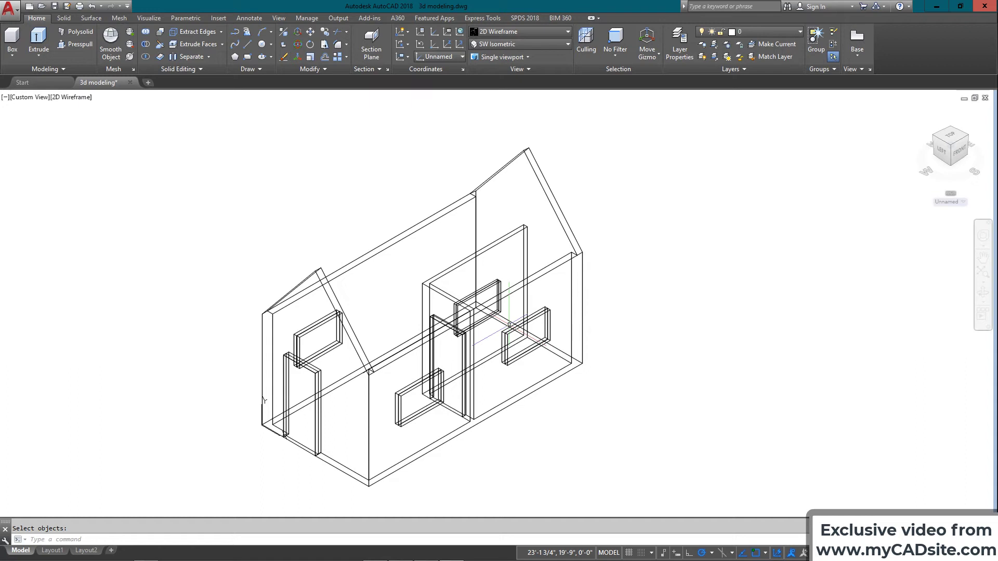
Align the UCS with the front roof slope: origin at the west gable's lower front corner, X-axis toward the east gable, XY plane through the west apex
scroll(419, 269, "up", 3)
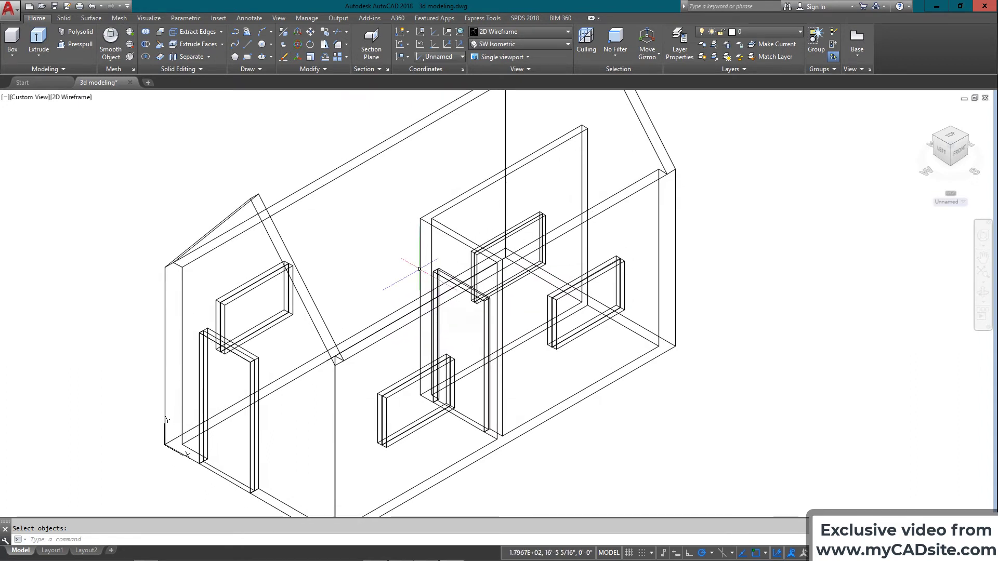
type("cs")
key("Return")
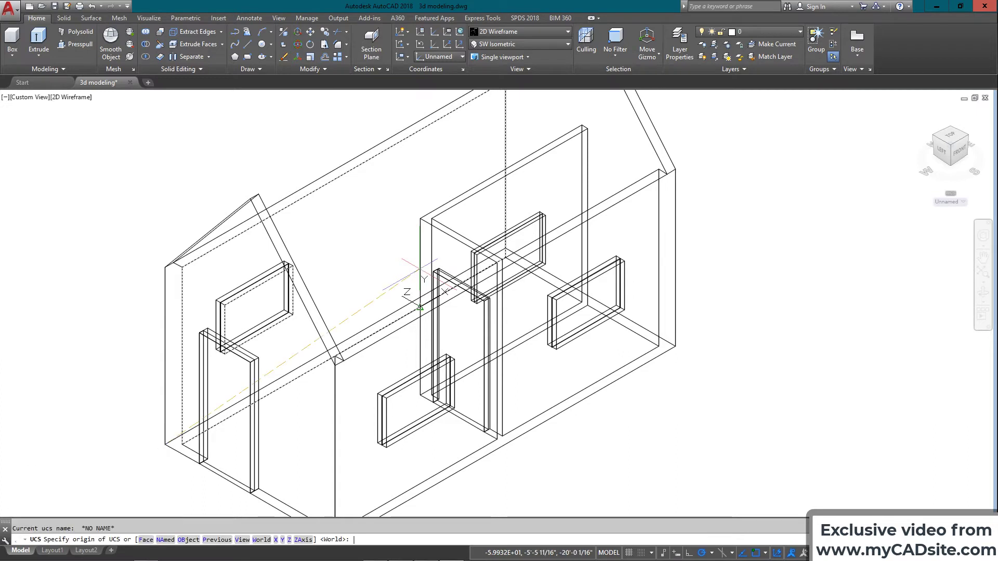
left_click(335, 363)
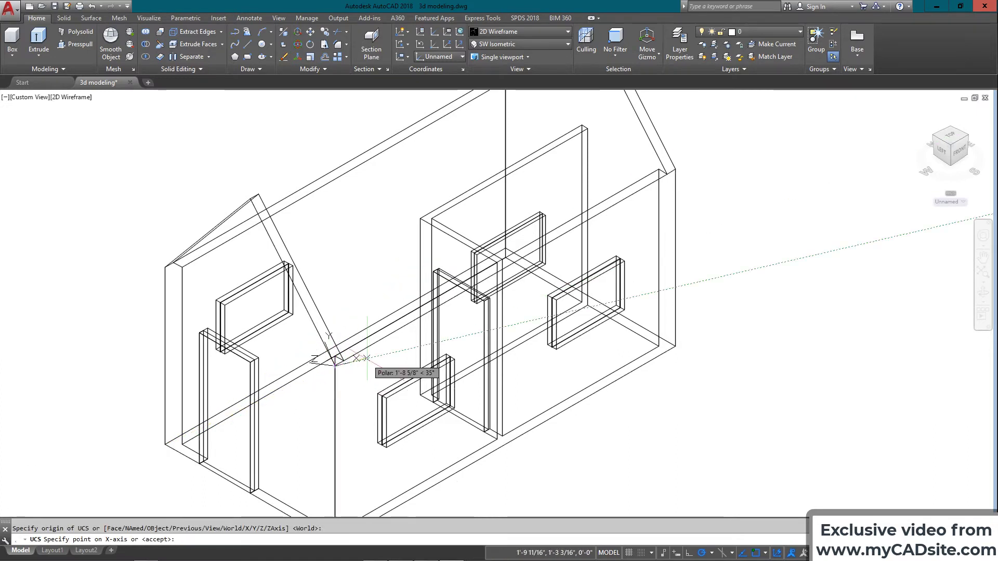
middle_click_drag(450, 274, 389, 322)
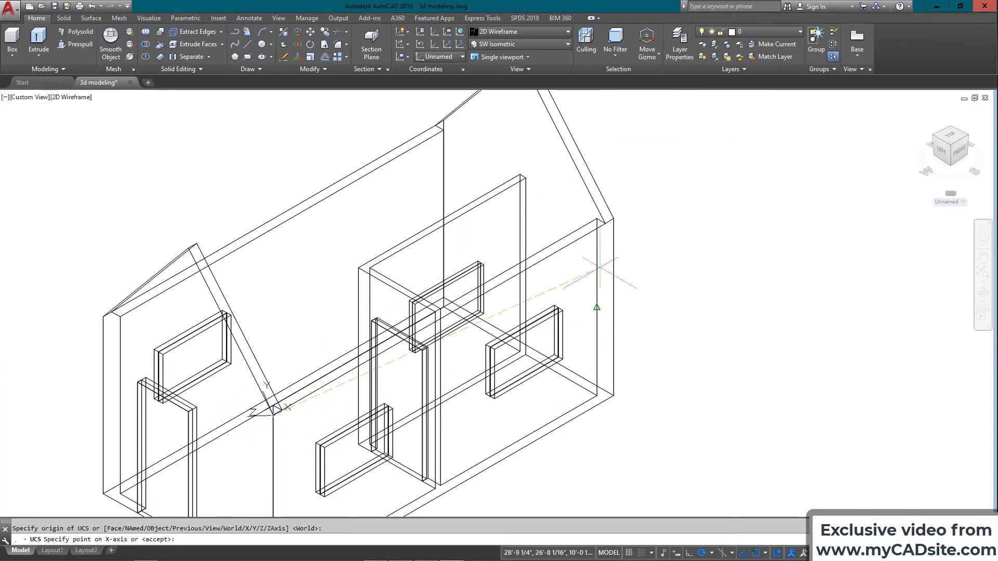
left_click(614, 219)
left_click(189, 248)
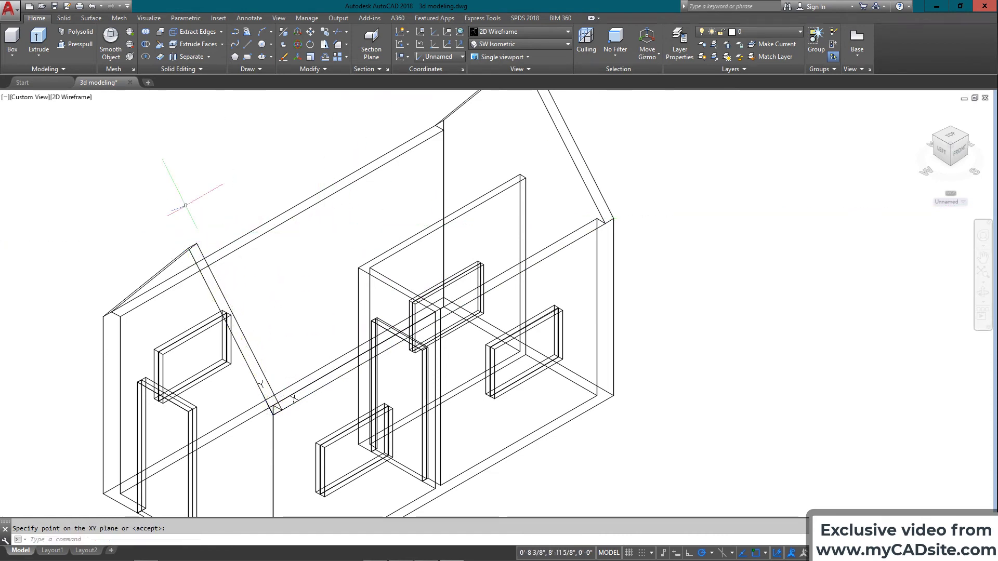
Try to draw a rectangle over the front roof slope from the west gable's apex to the east gable's lower inner corner
middle_click_drag(251, 253, 265, 249)
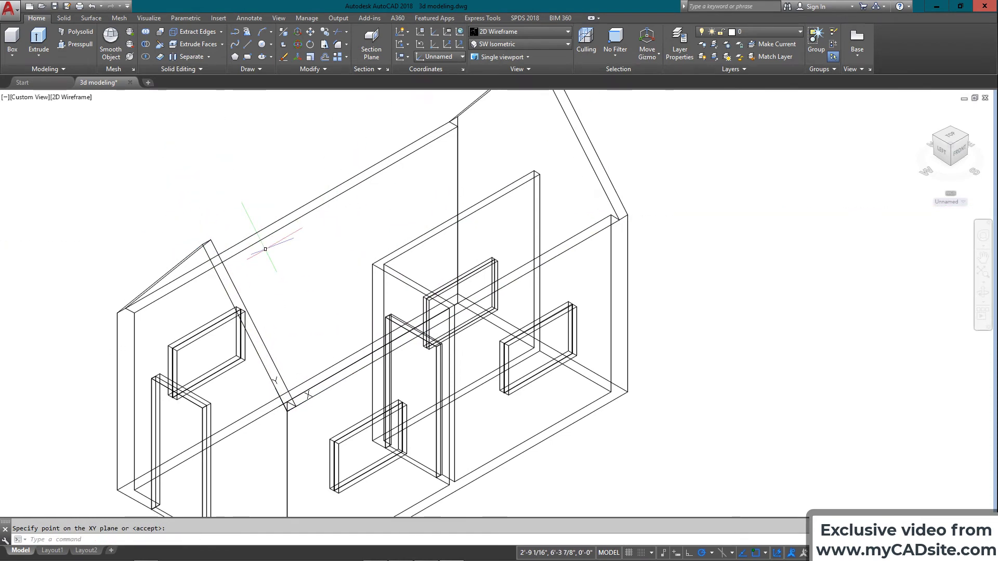
scroll(325, 291, "up", 3)
scroll(290, 364, "down", 3)
middle_click_drag(290, 375, 289, 343)
right_click(287, 337)
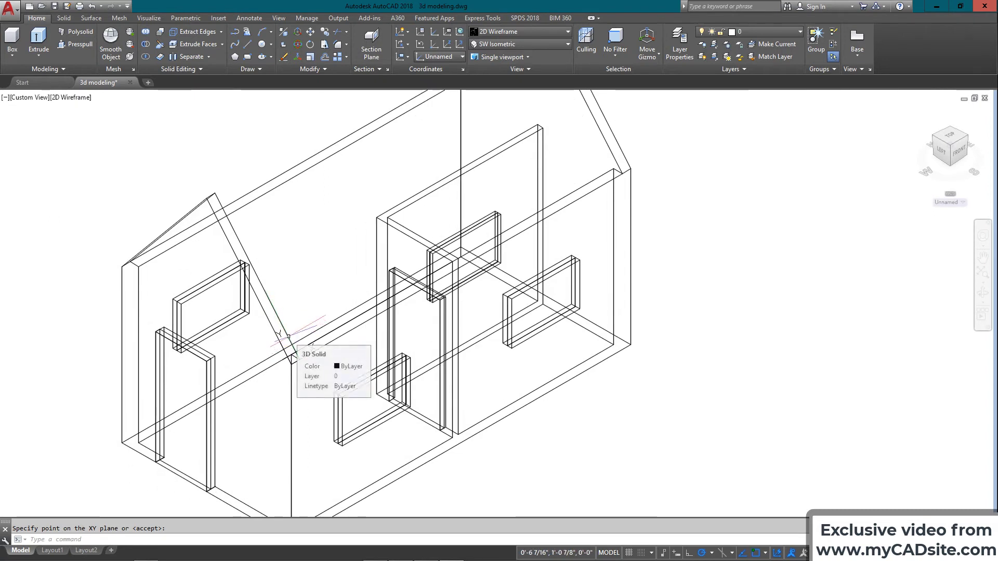
type("REC")
key("Return")
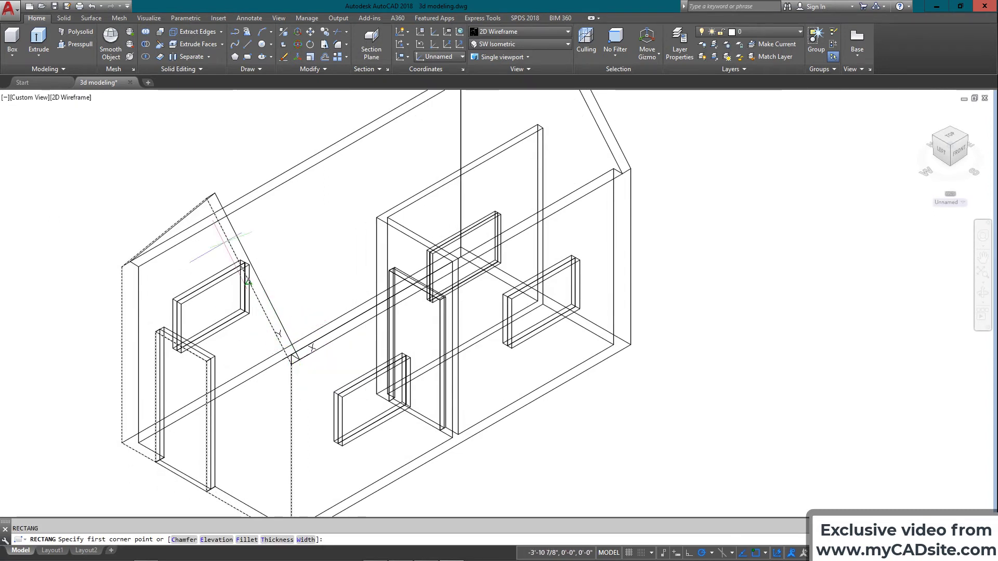
left_click(207, 198)
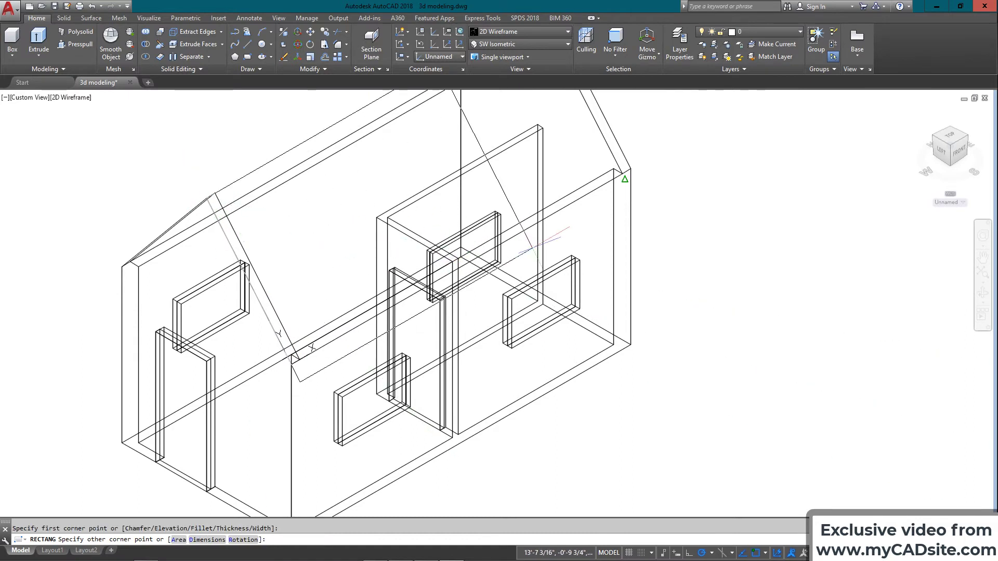
left_click(624, 172)
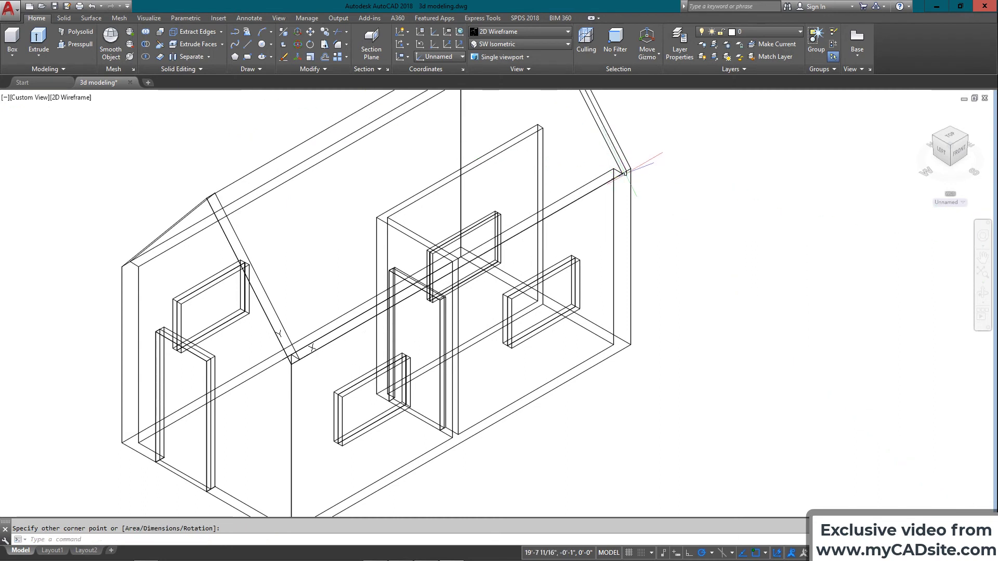
key("ctrl+z")
middle_click_drag(366, 213, 376, 237)
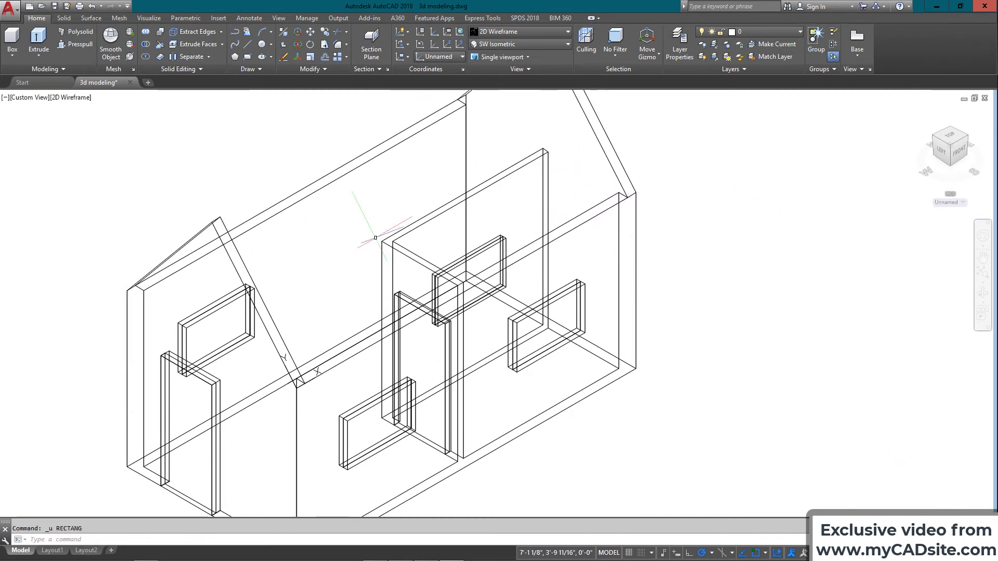
type("G")
key("Return")
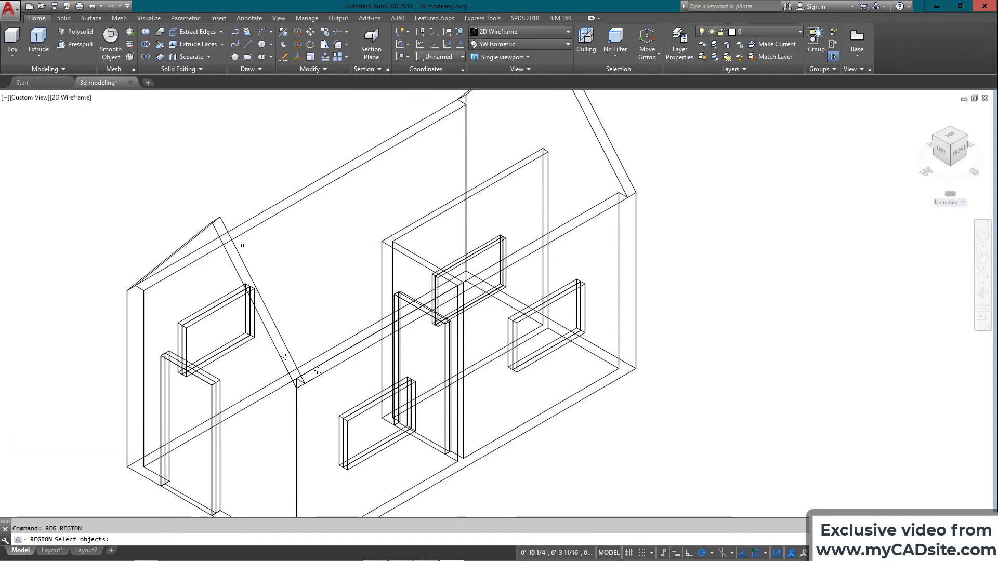
key("Escape")
Draw a rectangle over the front roof slope from the west gable's outer apex to the east gable's lower outer corner
type("REC")
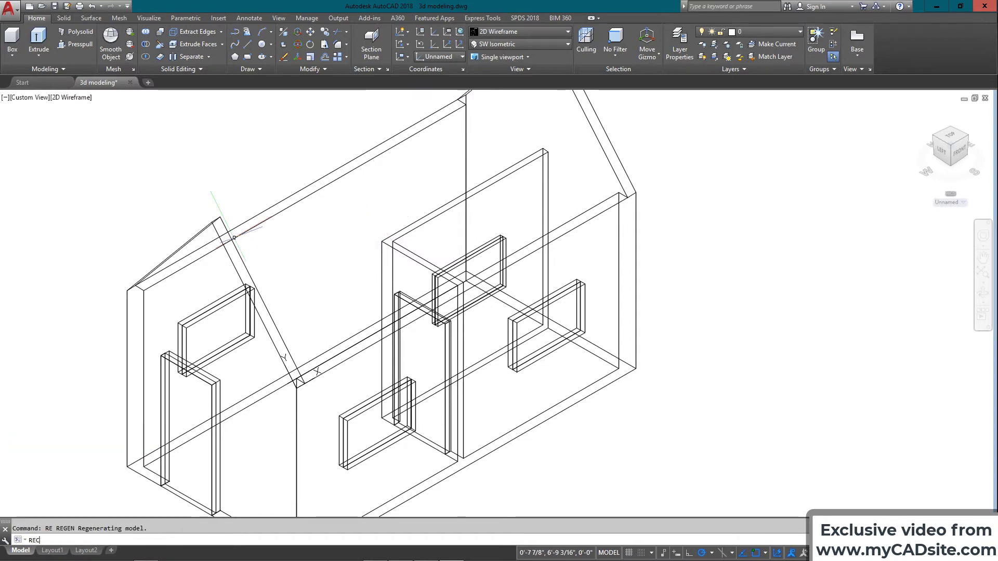
key("Return")
left_click(211, 221)
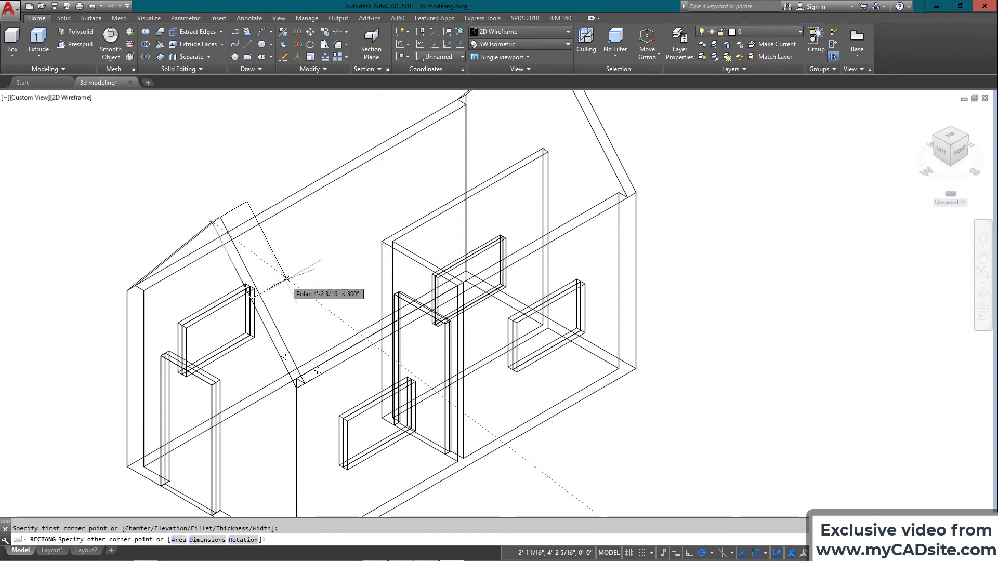
middle_click_drag(285, 283, 193, 312)
left_click(536, 227)
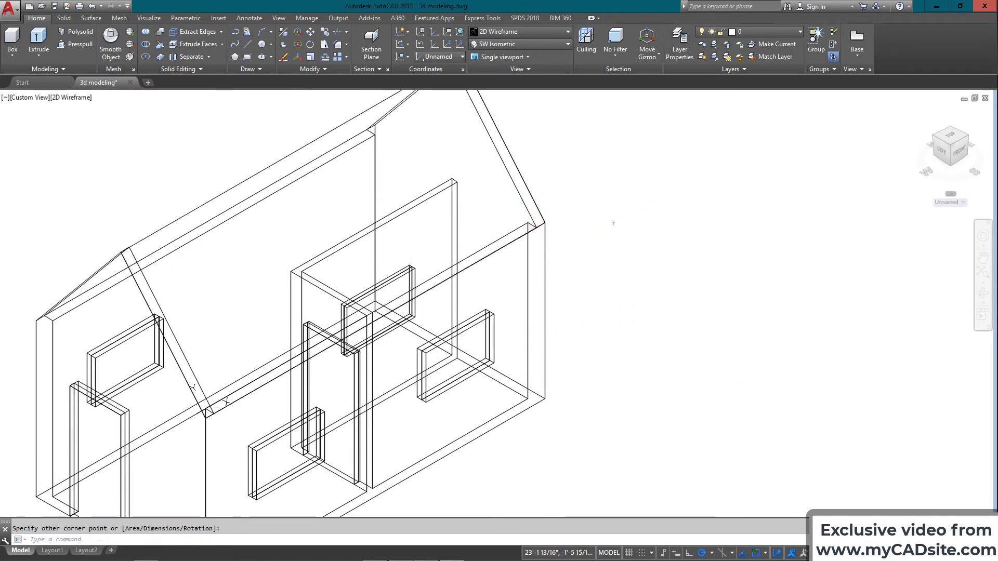
scroll(519, 224, "down", 2)
scroll(416, 224, "up", 2)
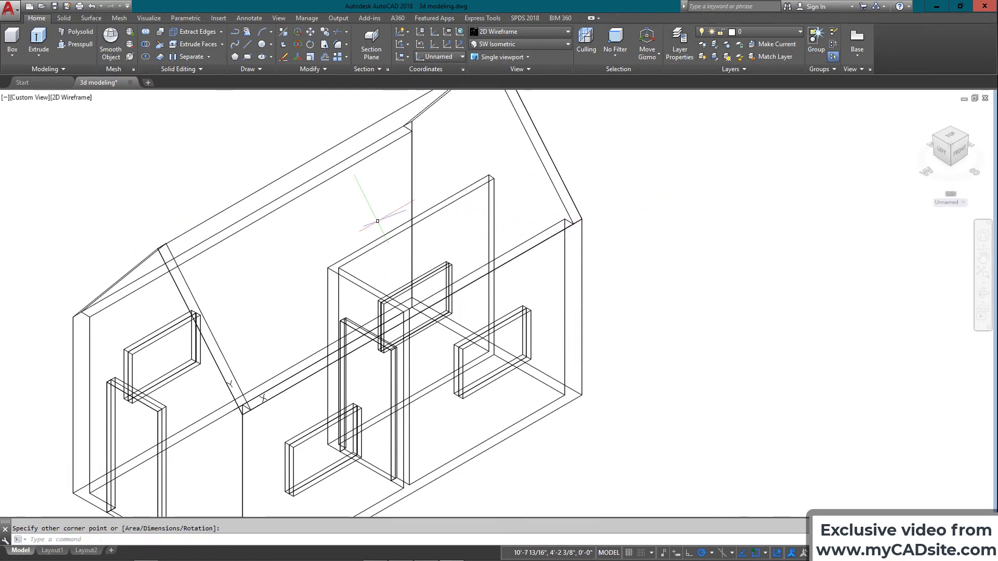
Extrude the front roof slope rectangle 3 inches to form a roof panel
type("EX")
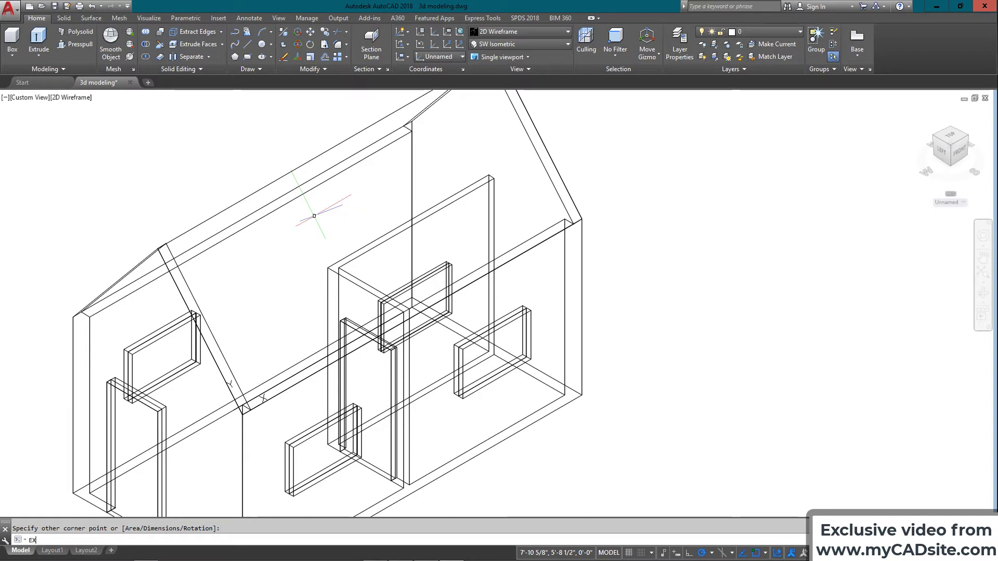
type("TR")
key("Return")
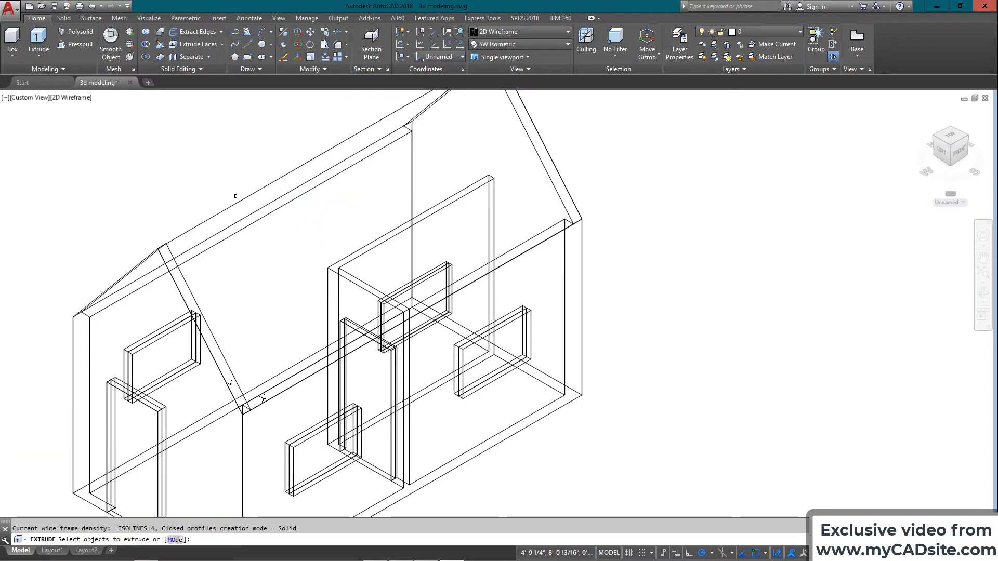
left_click(237, 202)
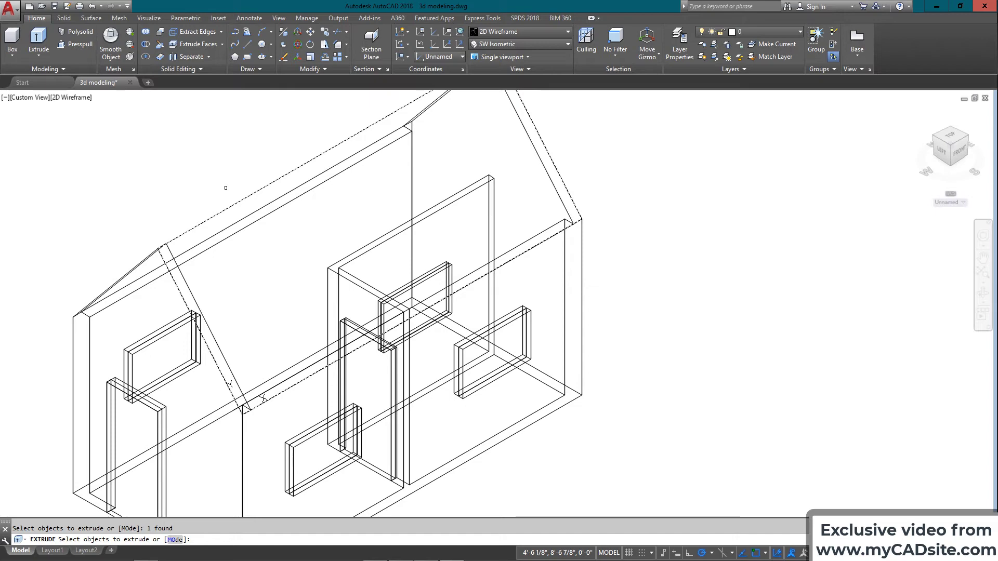
key("Return")
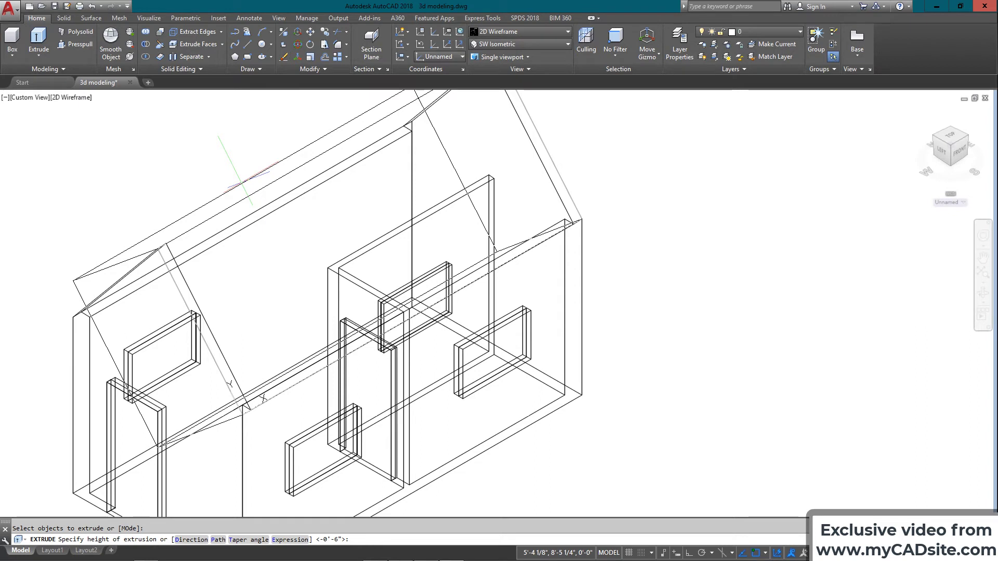
type("3\"")
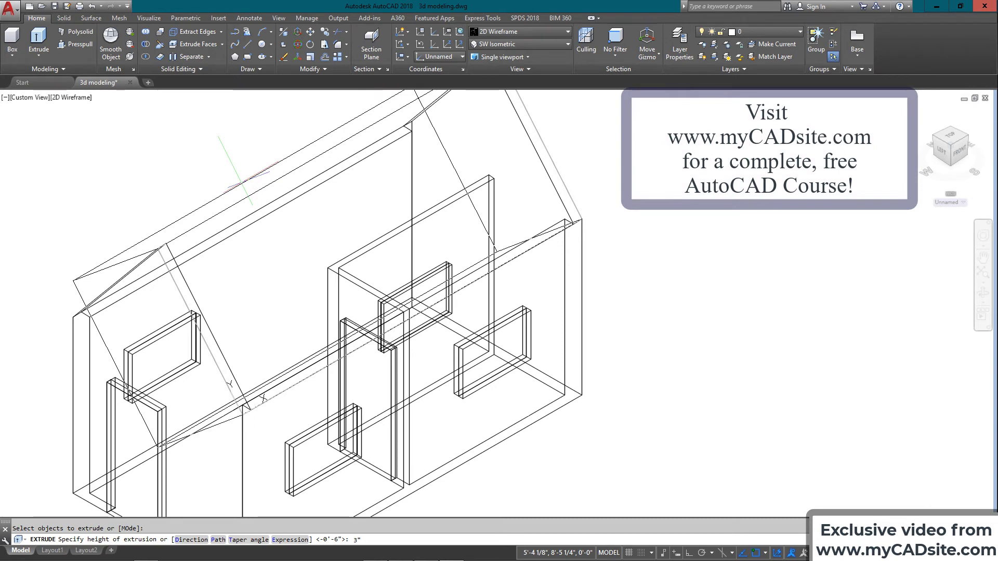
key("Return")
scroll(241, 205, "down", 4)
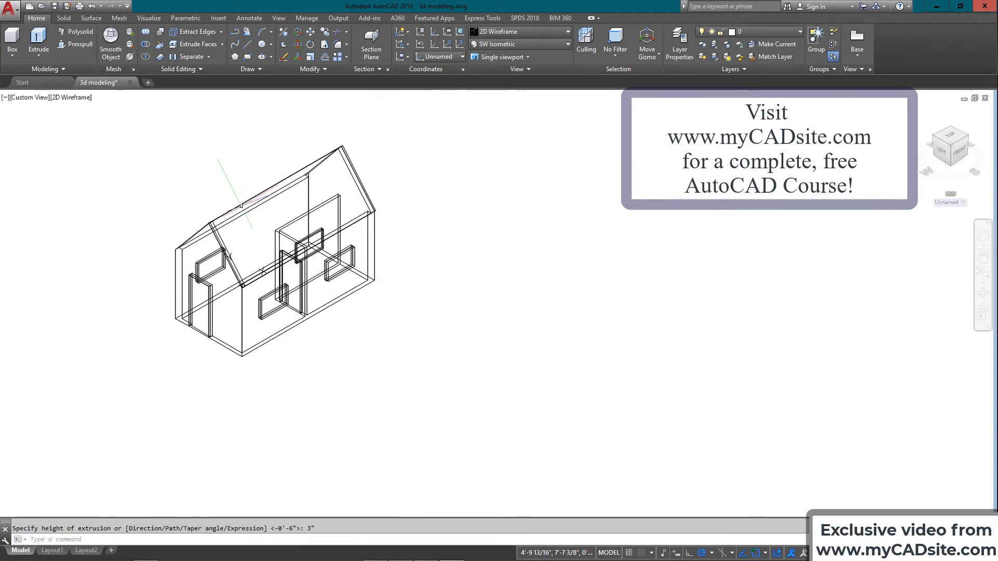
scroll(194, 217, "up", 4)
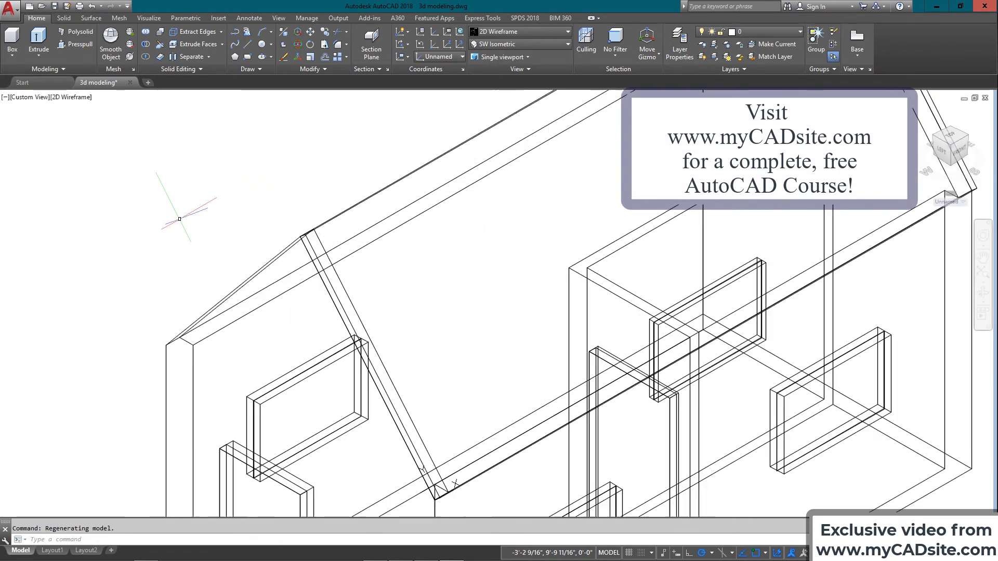
Preview the whole model with hidden lines removed, examine the roof panel's edges at the ridge, and regenerate the wireframe
scroll(194, 216, "down", 3)
type("hi")
key("Return")
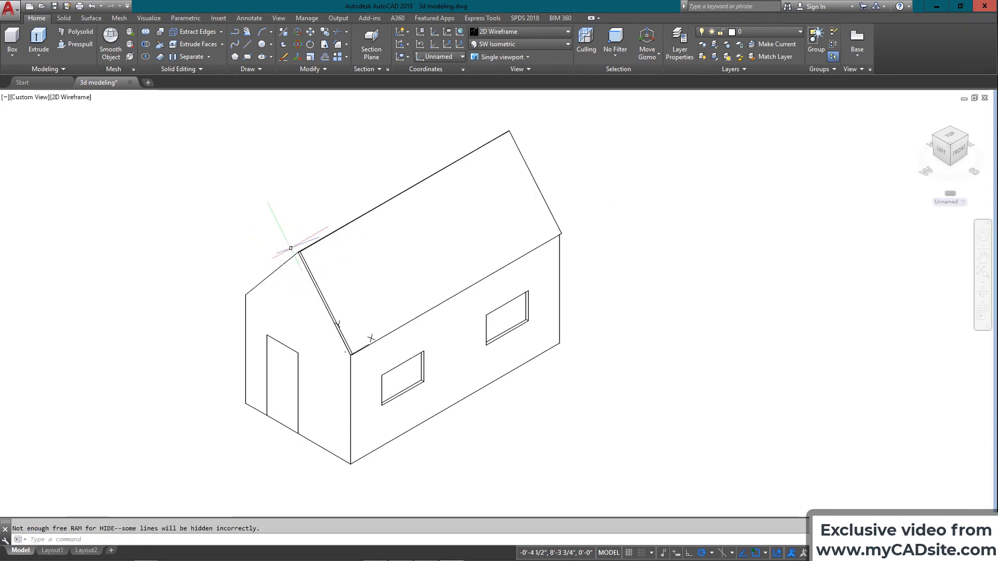
scroll(291, 249, "up", 2)
scroll(291, 249, "up", 4)
scroll(328, 243, "down", 4)
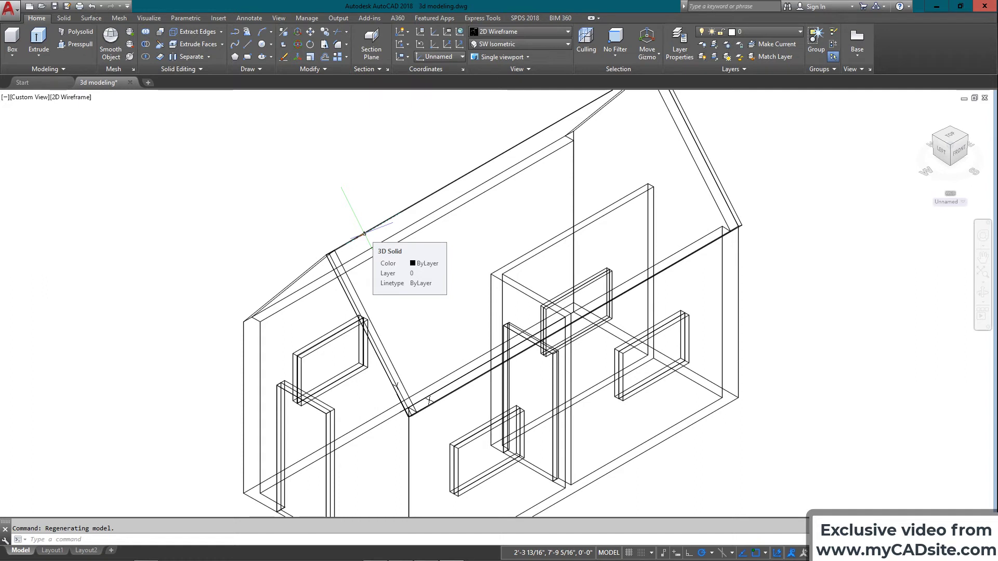
type("re")
key("Return")
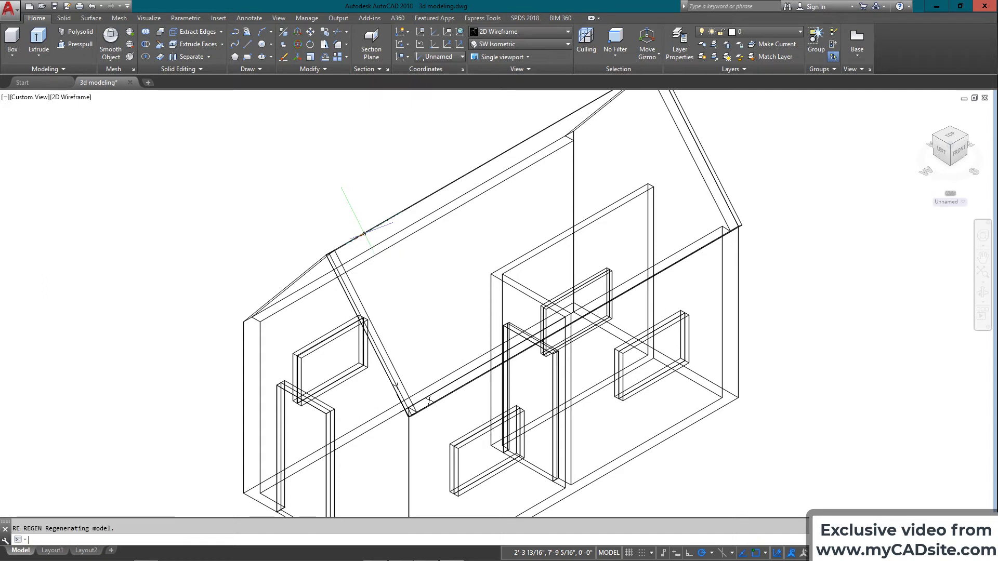
Copy the front roof panel 6 inches up the slope past the ridge
left_click(364, 233)
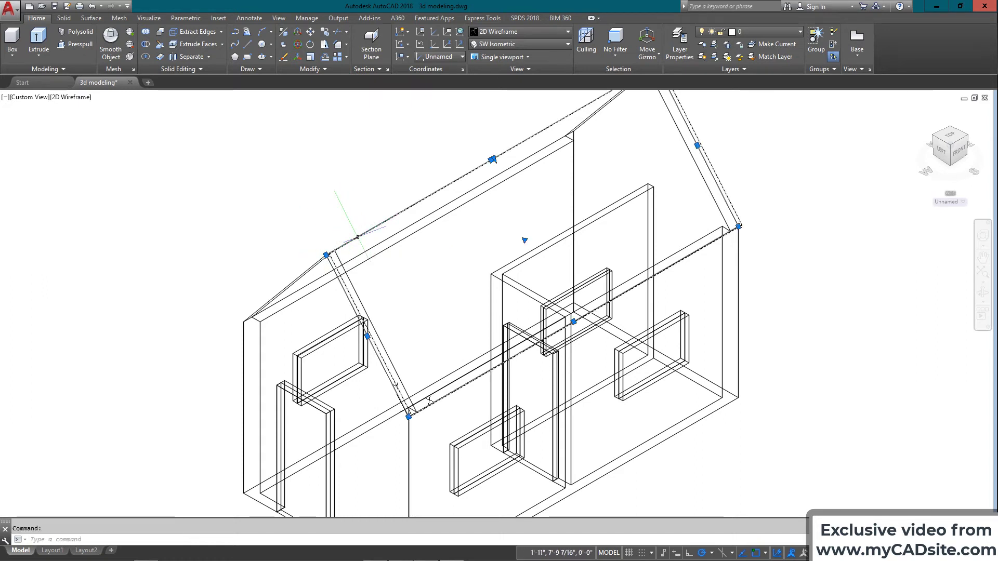
middle_click_drag(318, 238, 239, 272)
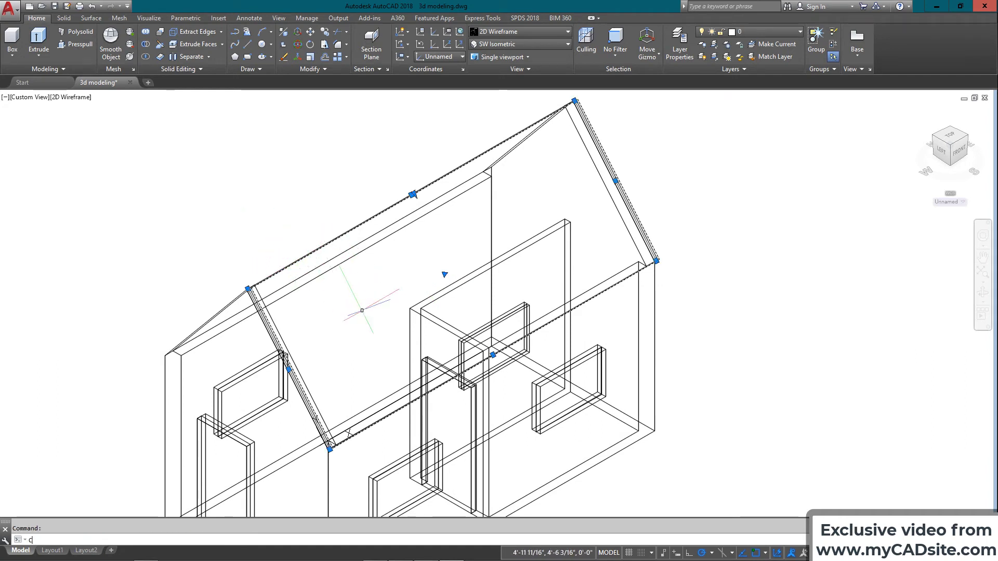
type("o")
key("Return")
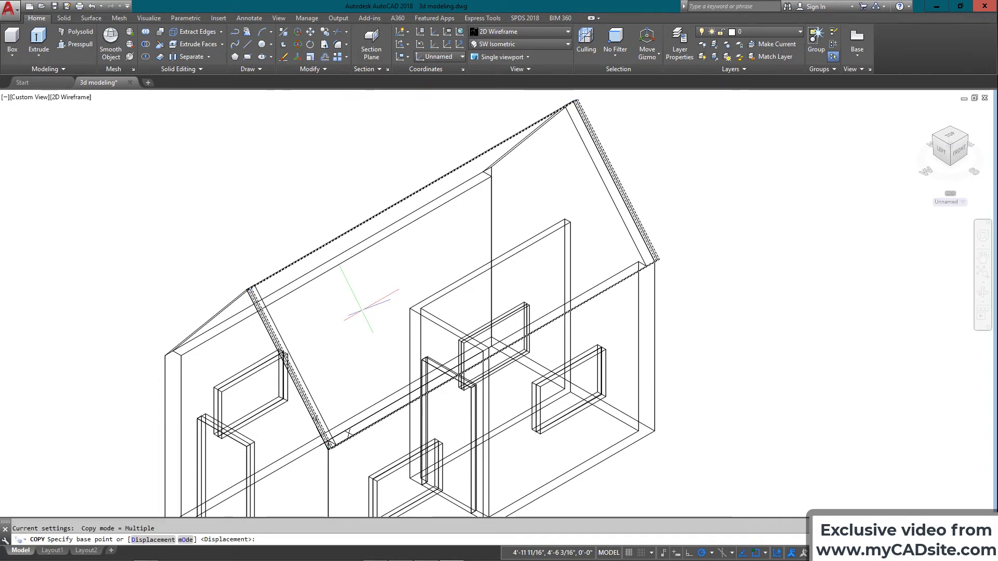
left_click(372, 321)
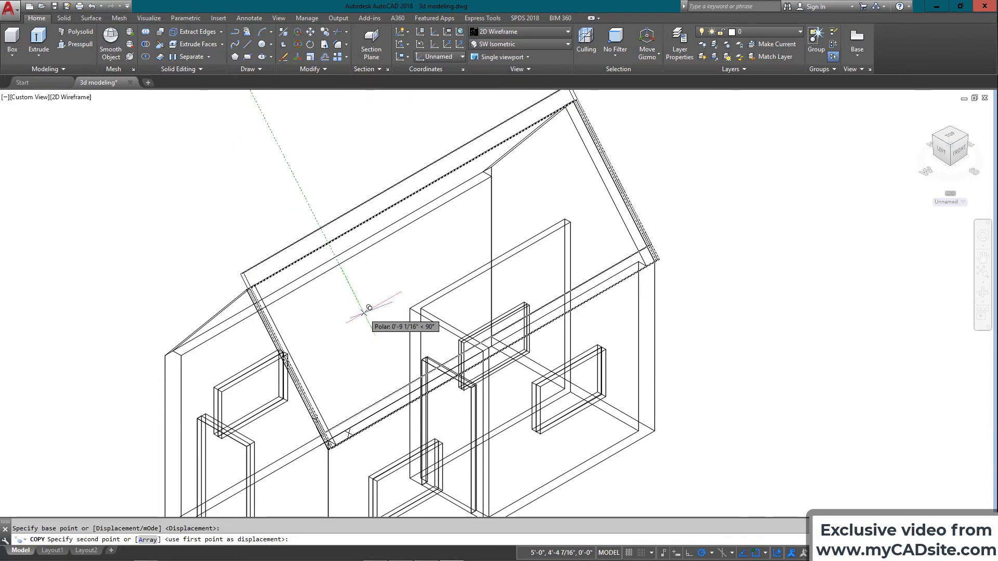
type("6")
key("Return")
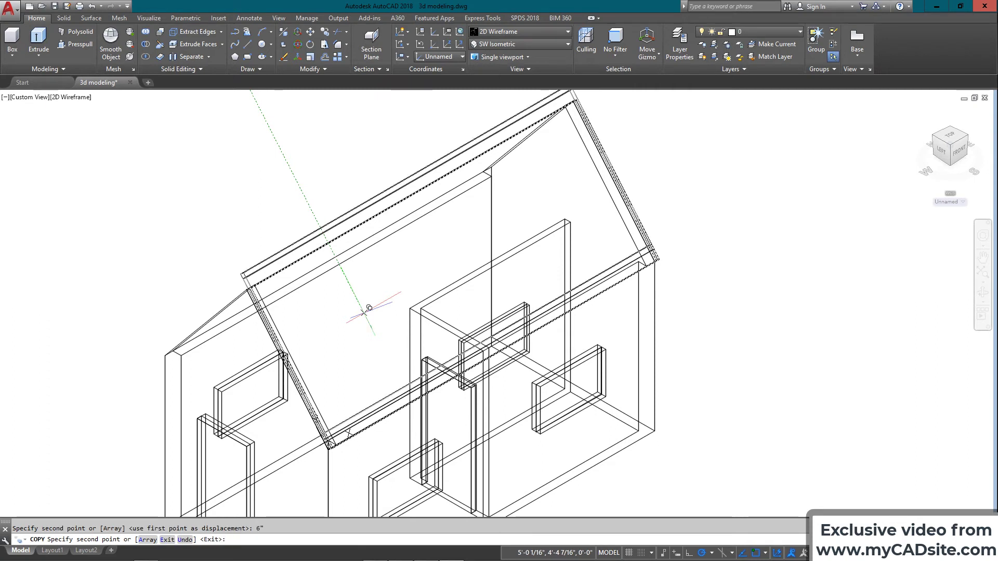
key("Escape")
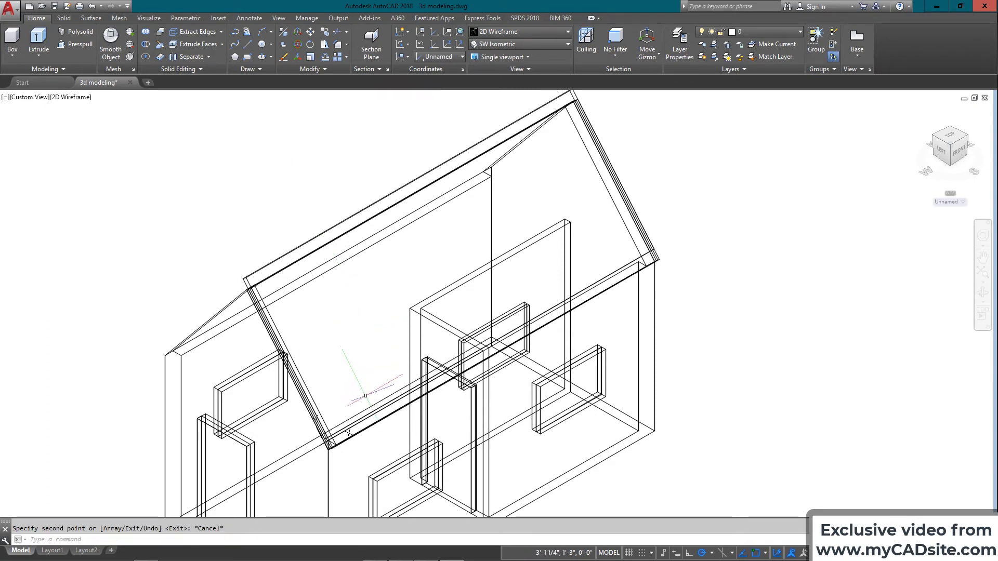
Copy the original front roof panel 6 inches down the slope to form an eave overhang
left_click(285, 268)
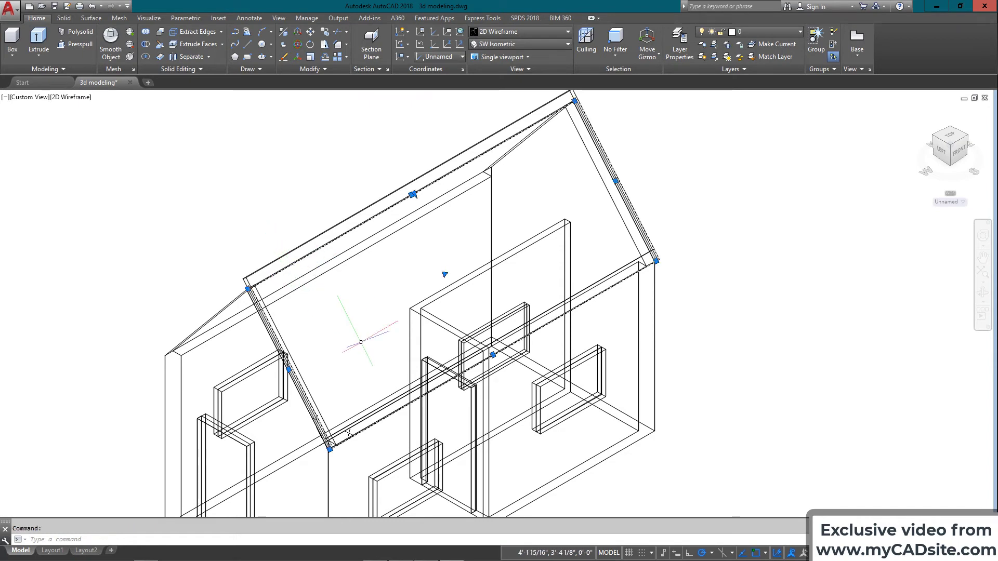
type("co")
key("Return")
left_click(347, 313)
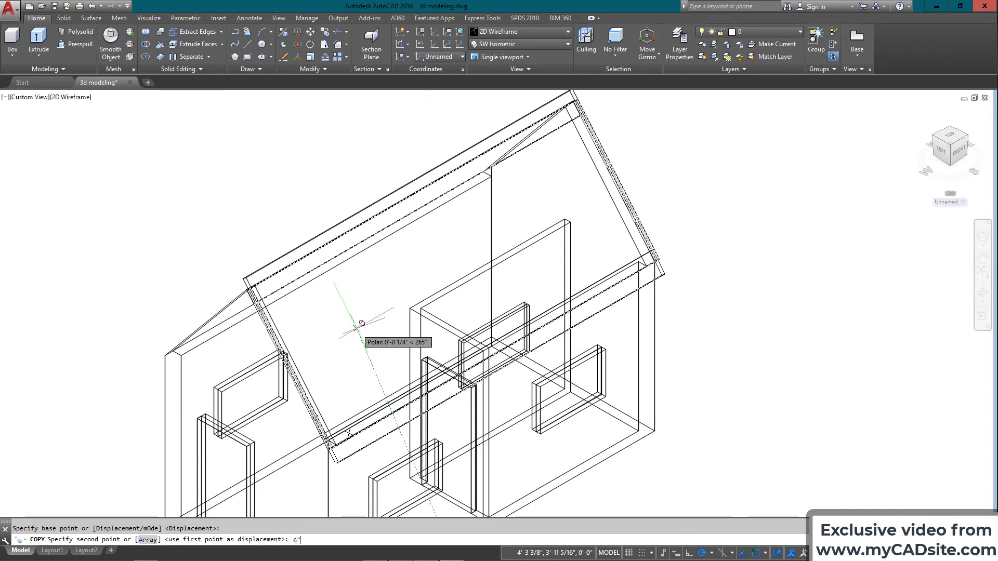
type("6\"")
key("Return")
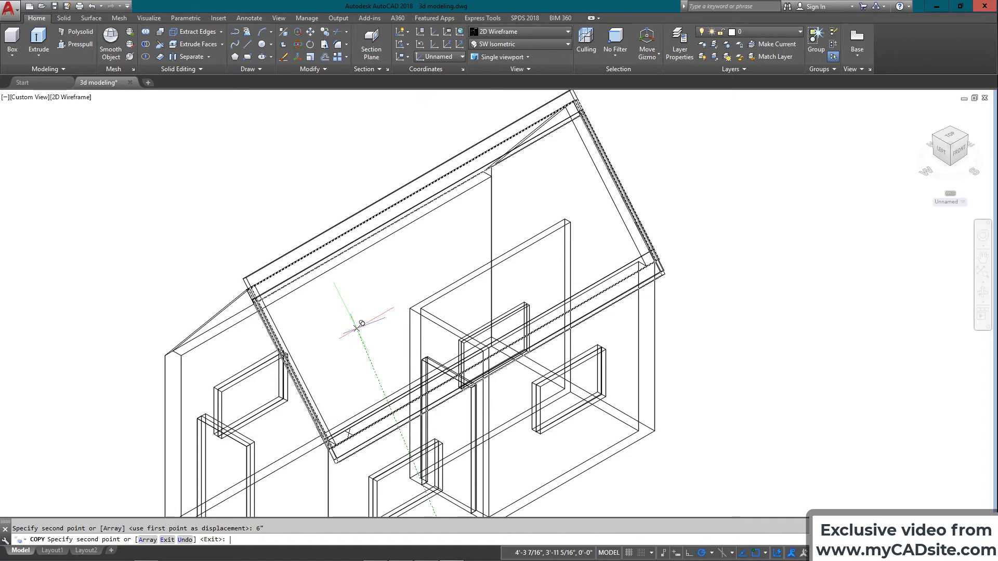
key("Escape")
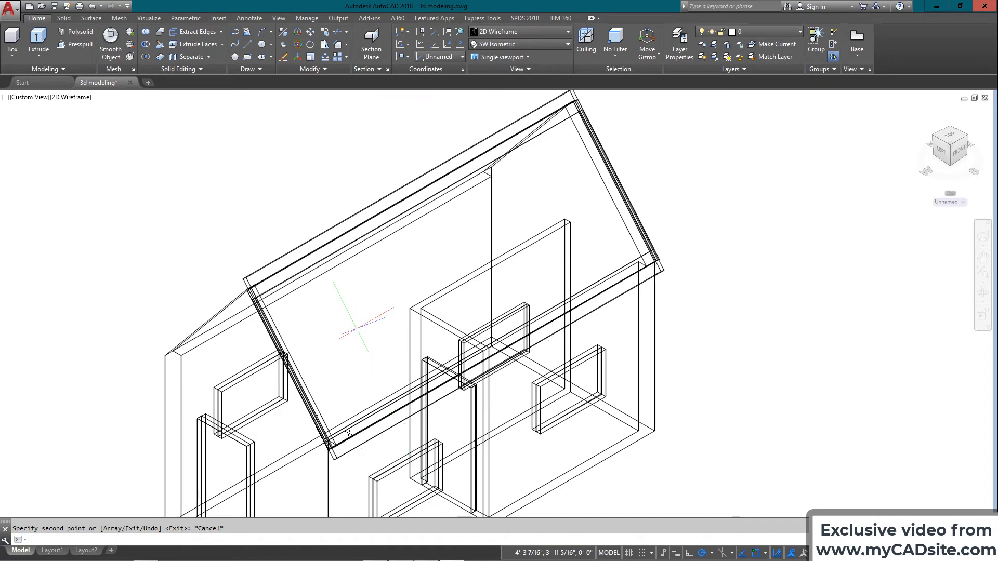
Union the original front roof panel with its upper and lower copies into a single solid
scroll(622, 232, "down", 2)
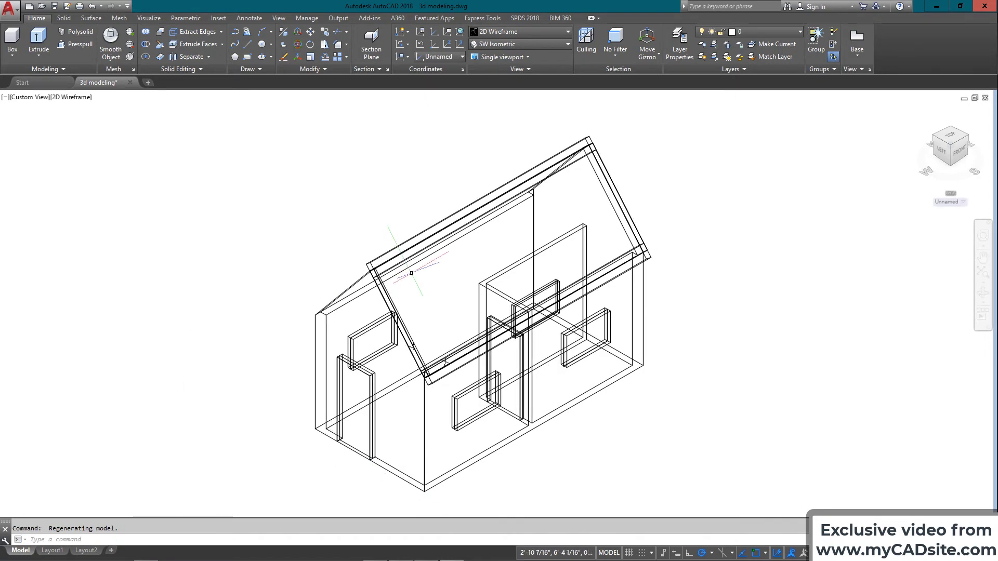
type("union")
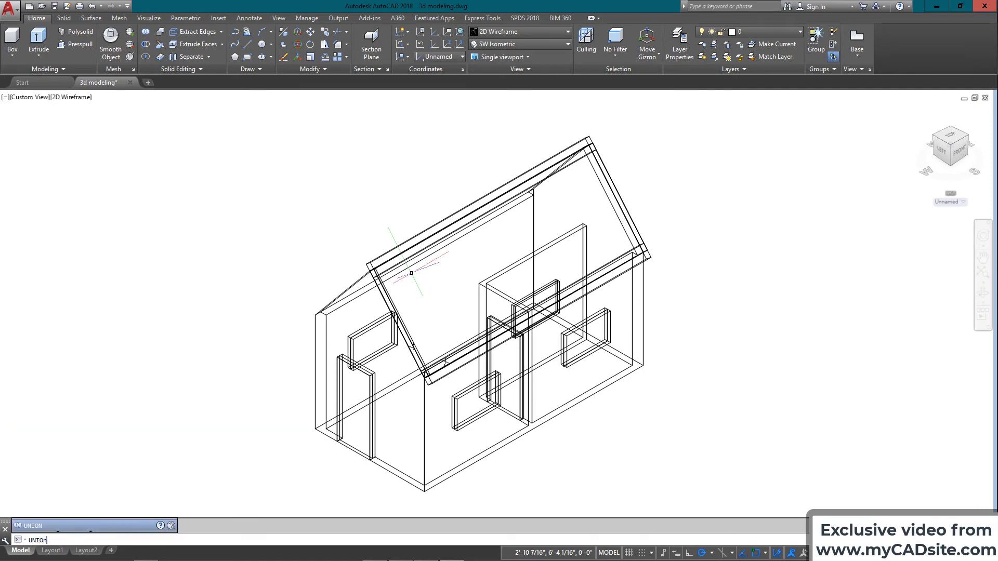
key("Return")
scroll(385, 264, "up", 5)
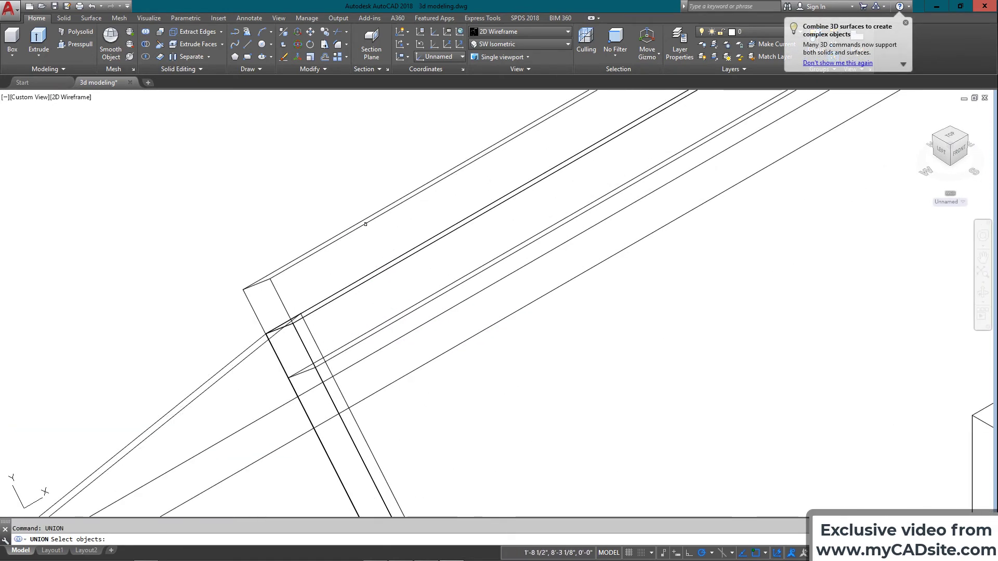
left_click(365, 224)
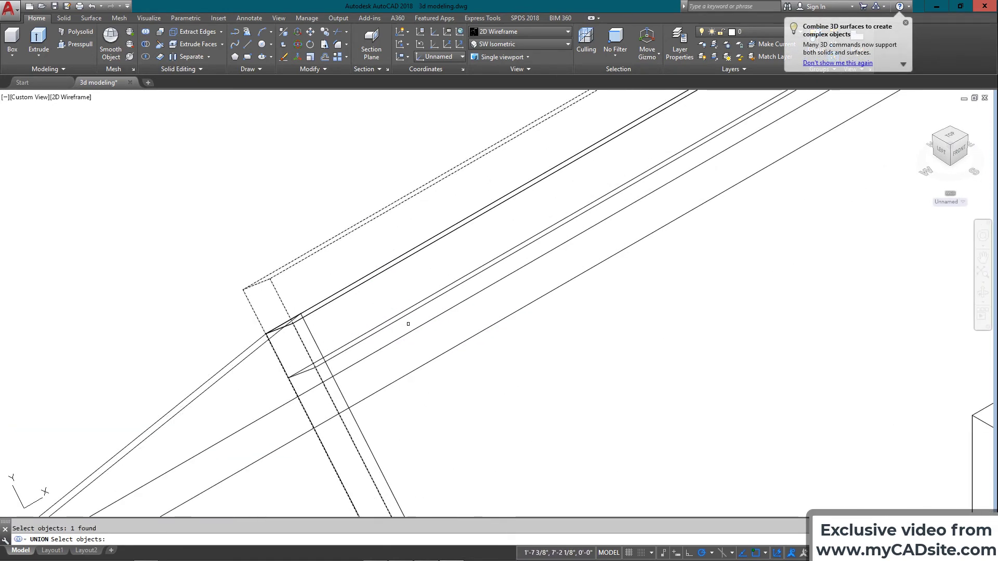
scroll(405, 319, "down", 5)
scroll(424, 381, "up", 5)
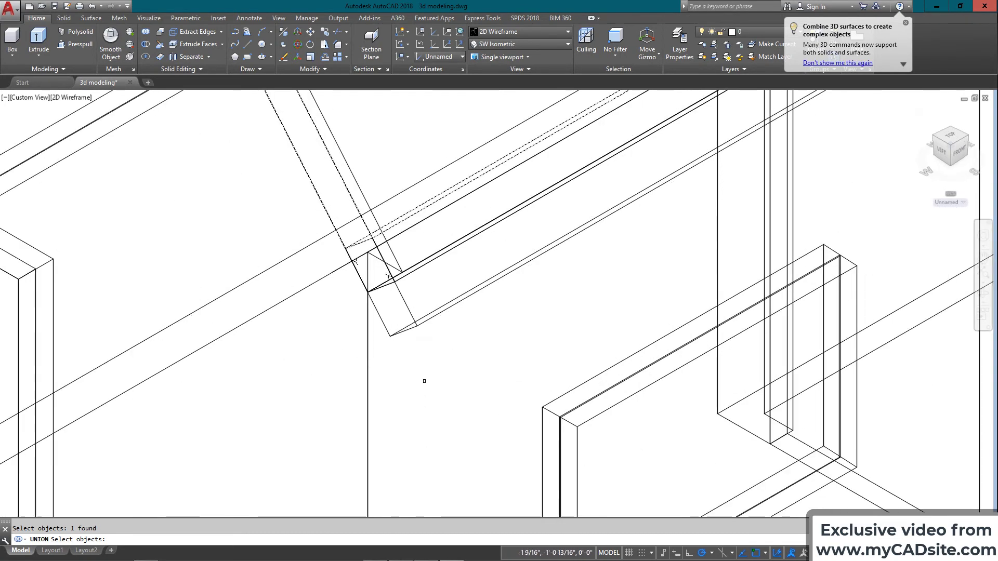
left_click(435, 310)
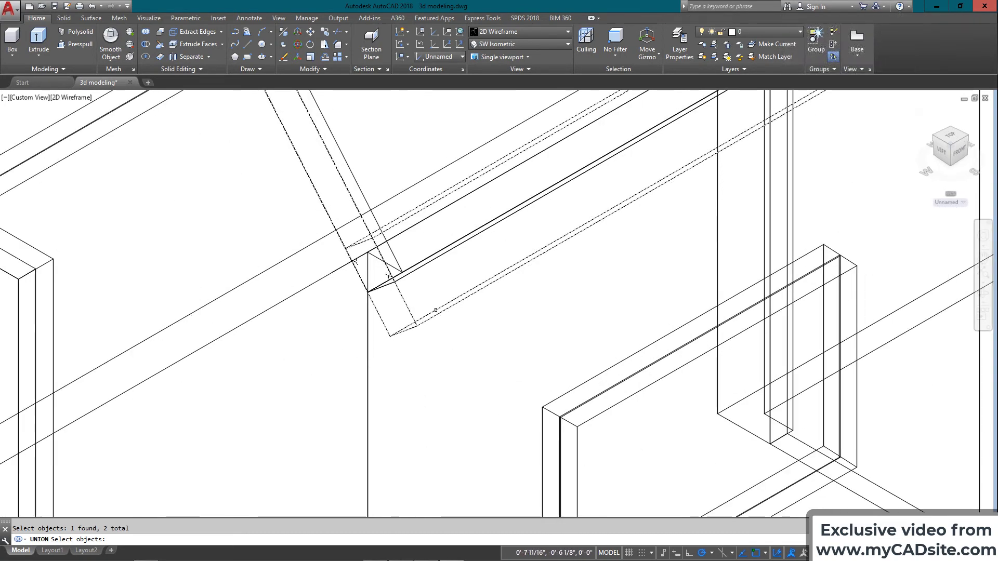
left_click(431, 261)
scroll(430, 275, "down", 5)
scroll(446, 245, "up", 2)
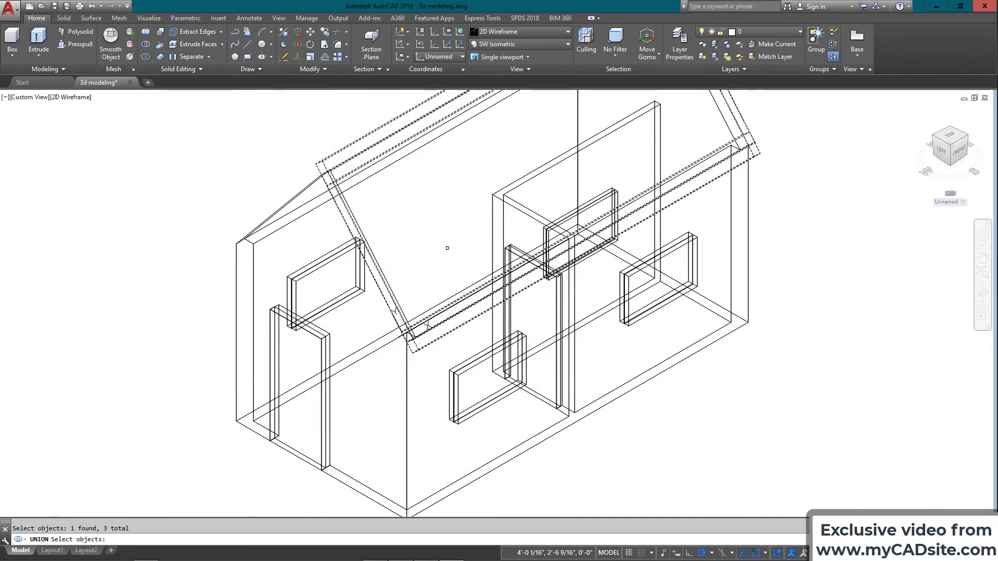
key("Return")
Check the joined front roof panel with hidden lines removed, both from the southwest and from the west end
middle_click_drag(456, 241, 433, 302)
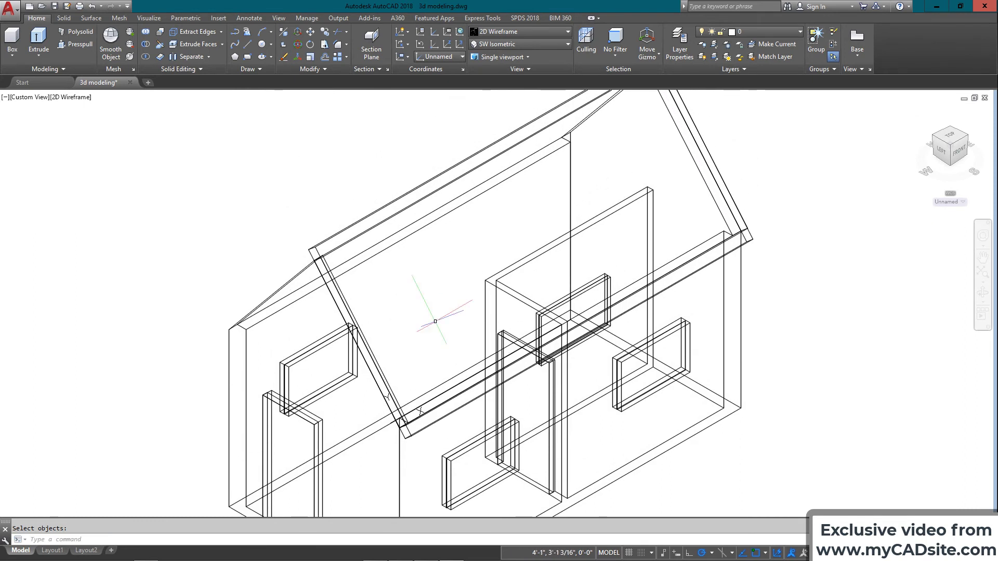
type("hi")
key("Return")
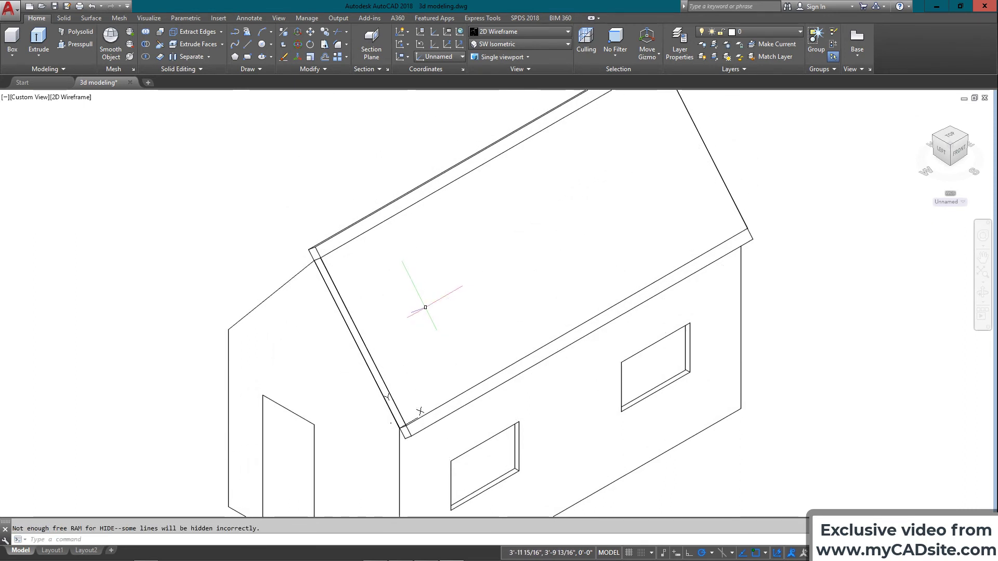
scroll(425, 308, "down", 5)
middle_click_drag(425, 308, 452, 318, "shift")
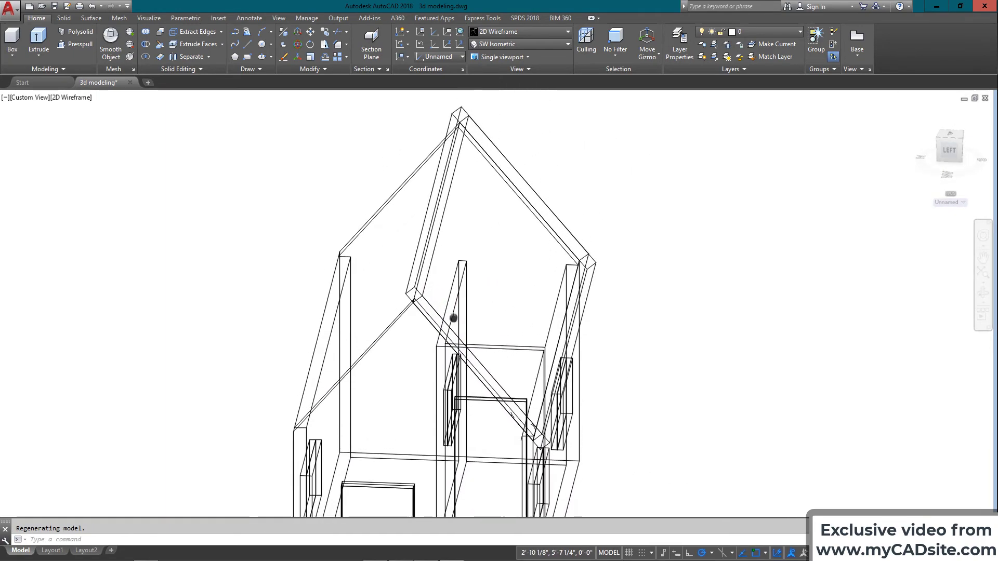
key("Escape")
scroll(429, 235, "down", 5)
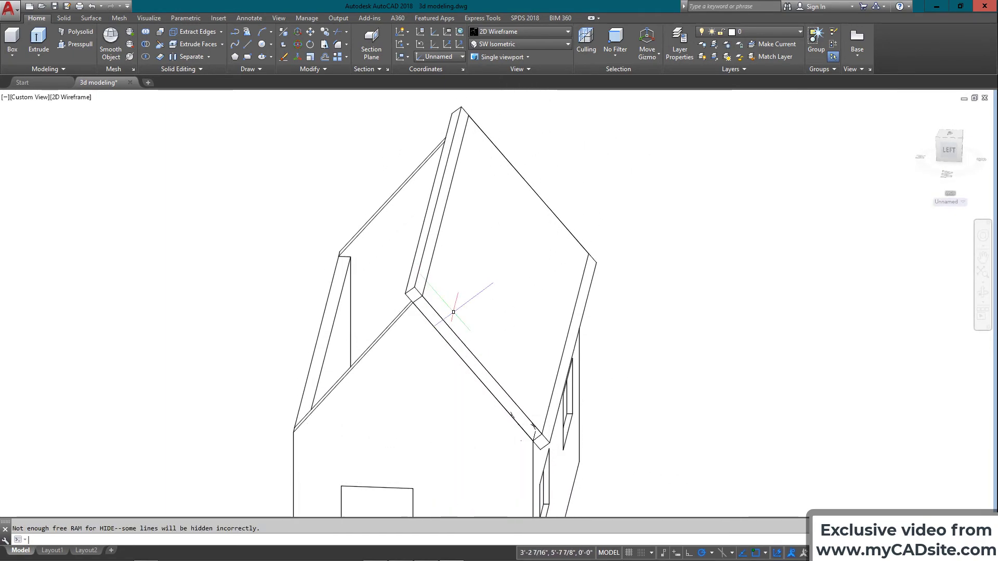
With the World UCS set, mirror the joined roof panel across a vertical line through the midpoint of the west wall's base, keeping the source
type("mi")
key("Return")
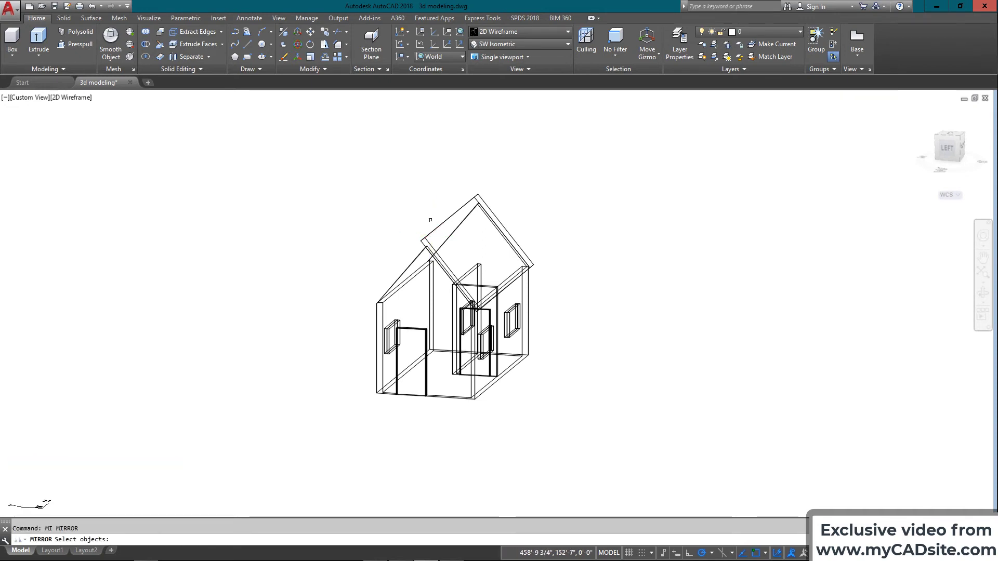
left_click(430, 235)
key("Return")
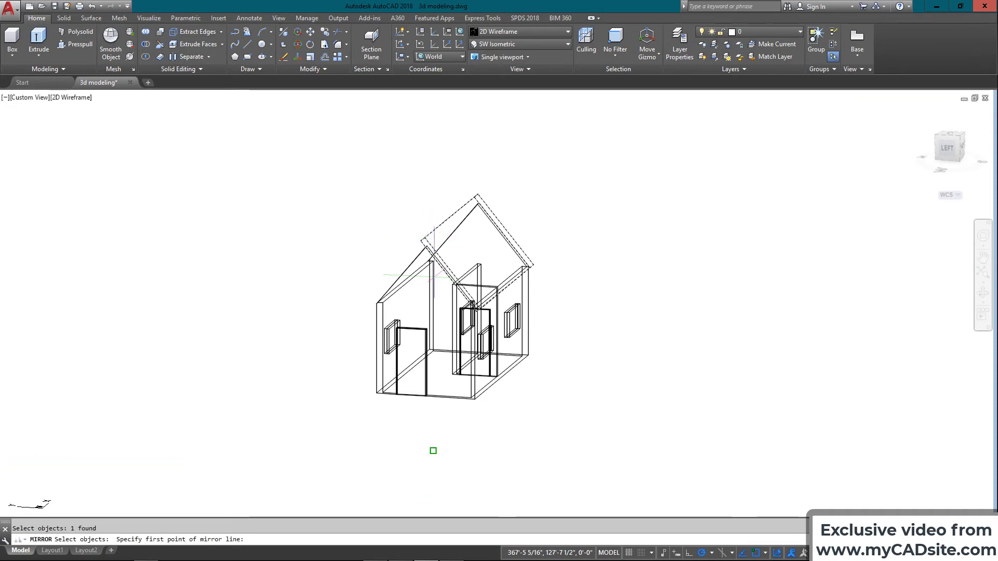
scroll(426, 398, "up", 3)
scroll(427, 399, "up", 5)
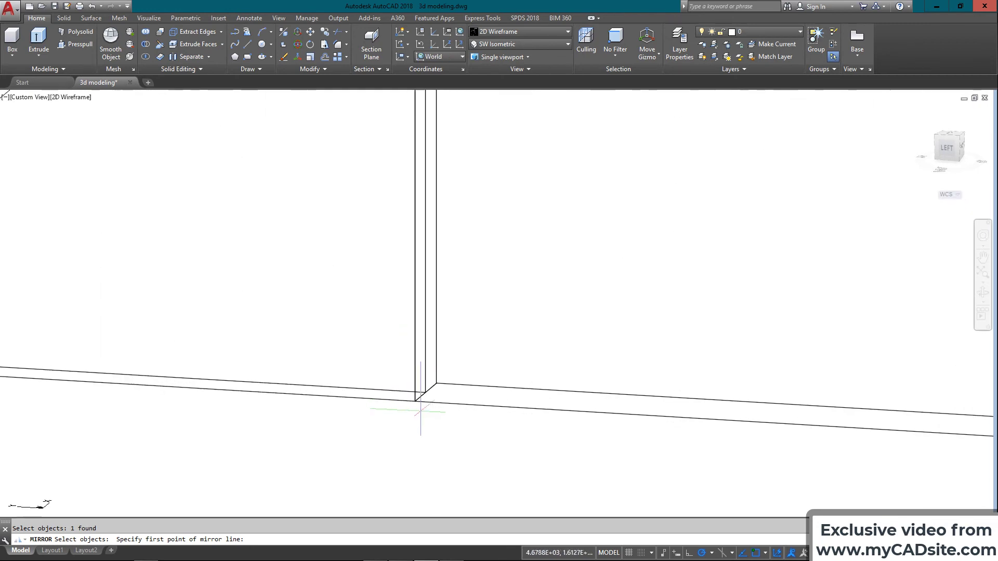
scroll(419, 400, "down", 5)
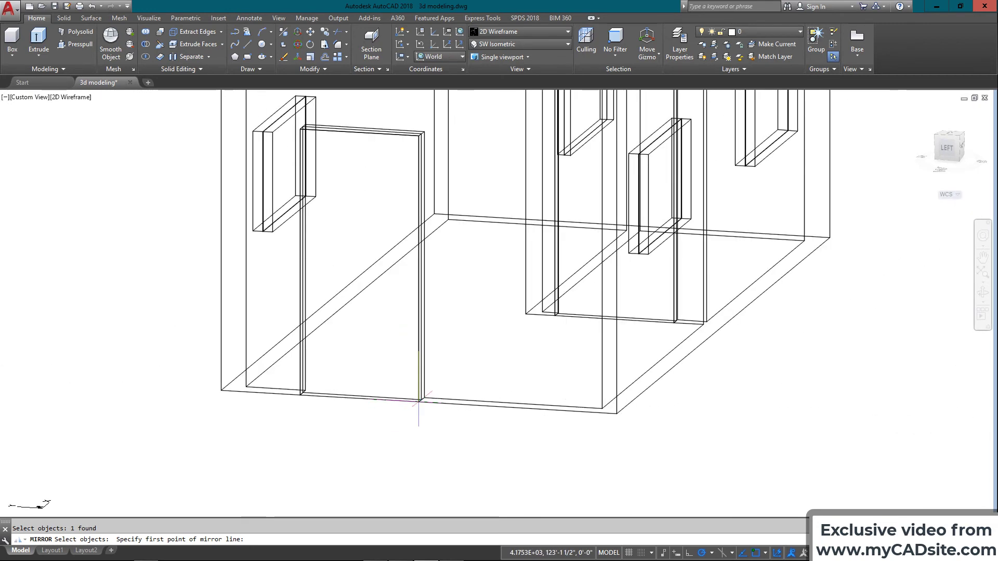
left_click(441, 57)
left_click(439, 88)
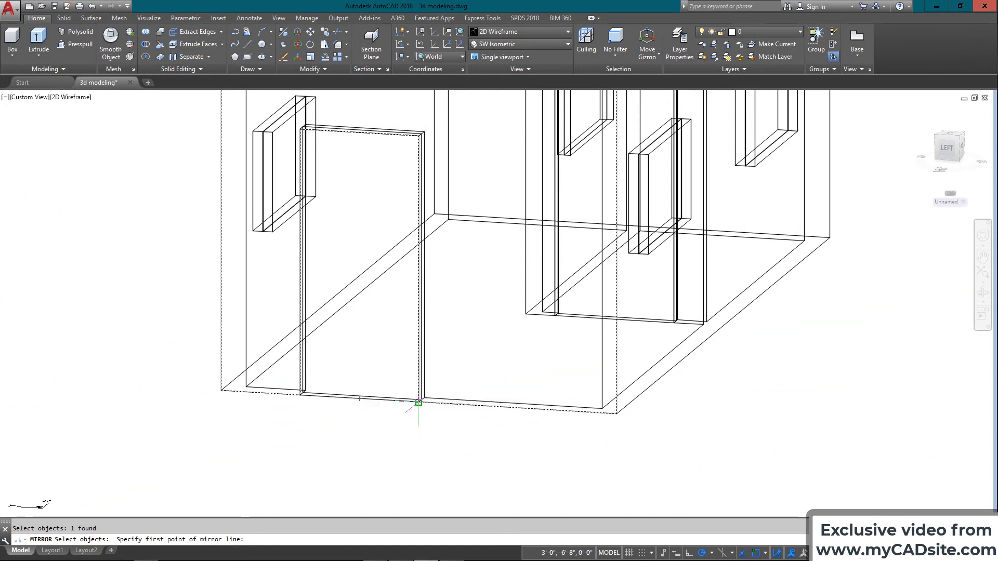
left_click(418, 403)
scroll(413, 462, "down", 4)
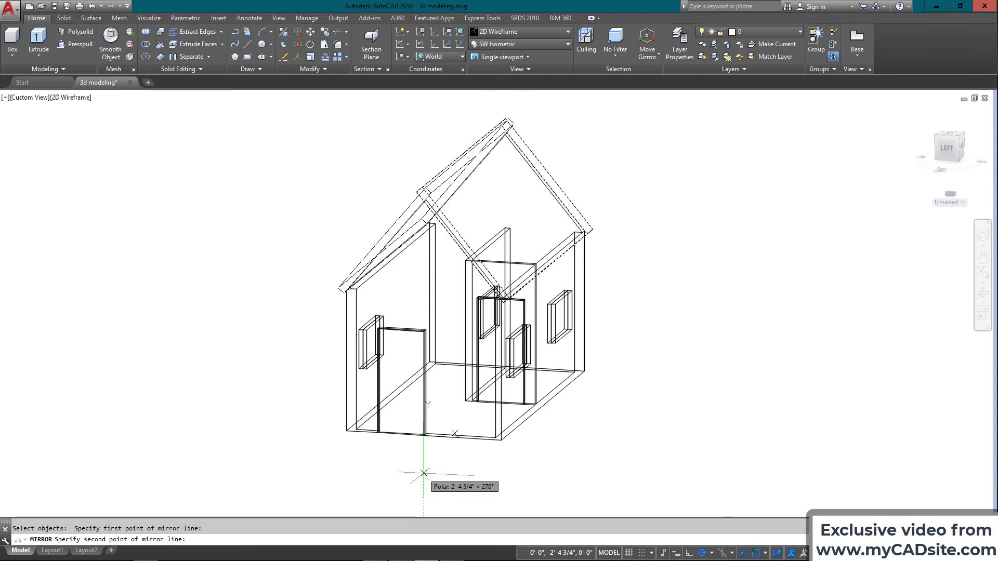
left_click(424, 473)
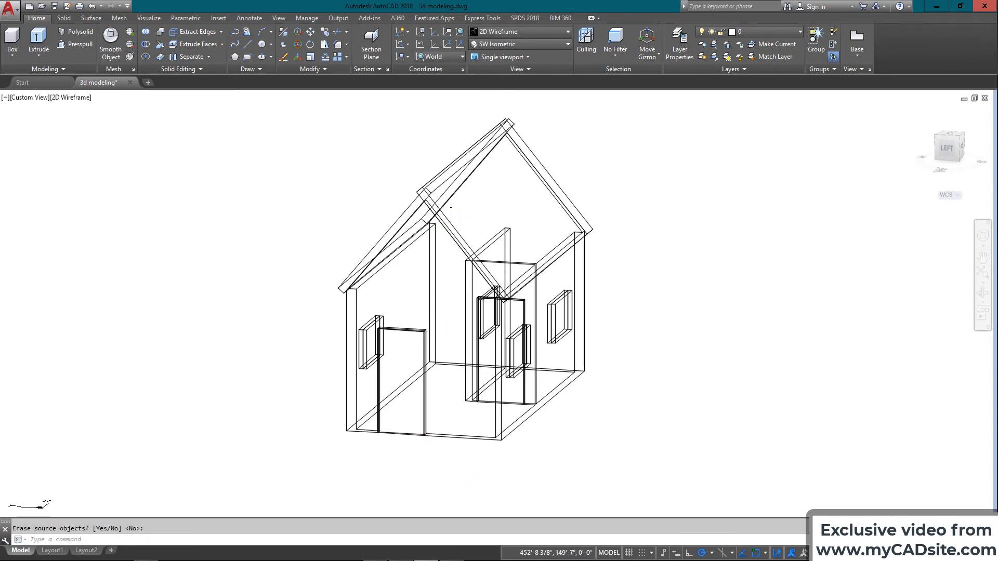
Examine how the front and rear roof panels overlap at the ridge above the west gable
scroll(412, 201, "up", 5)
scroll(412, 200, "up", 5)
middle_click_drag(412, 201, 411, 331)
scroll(445, 213, "up", 3)
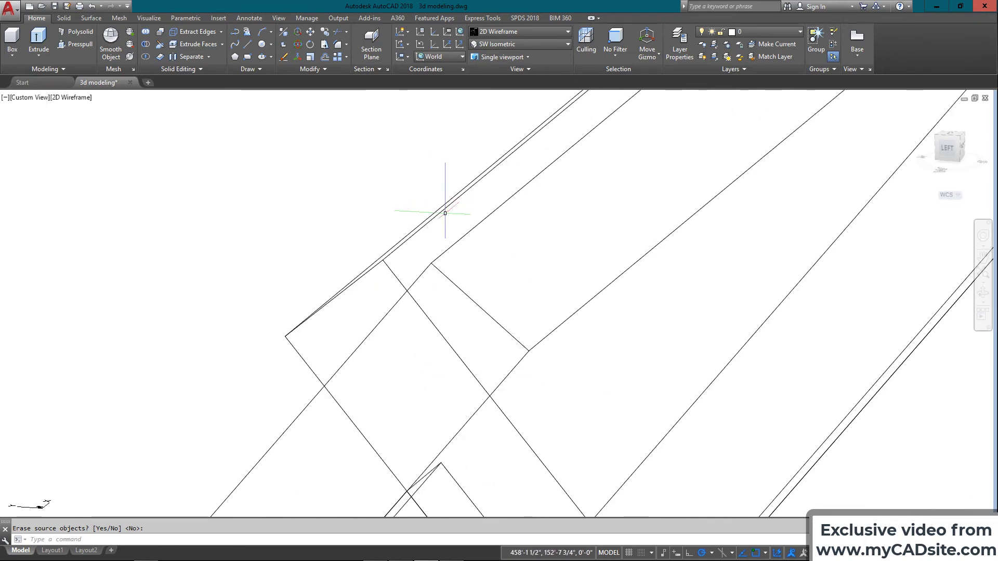
scroll(438, 226, "down", 2)
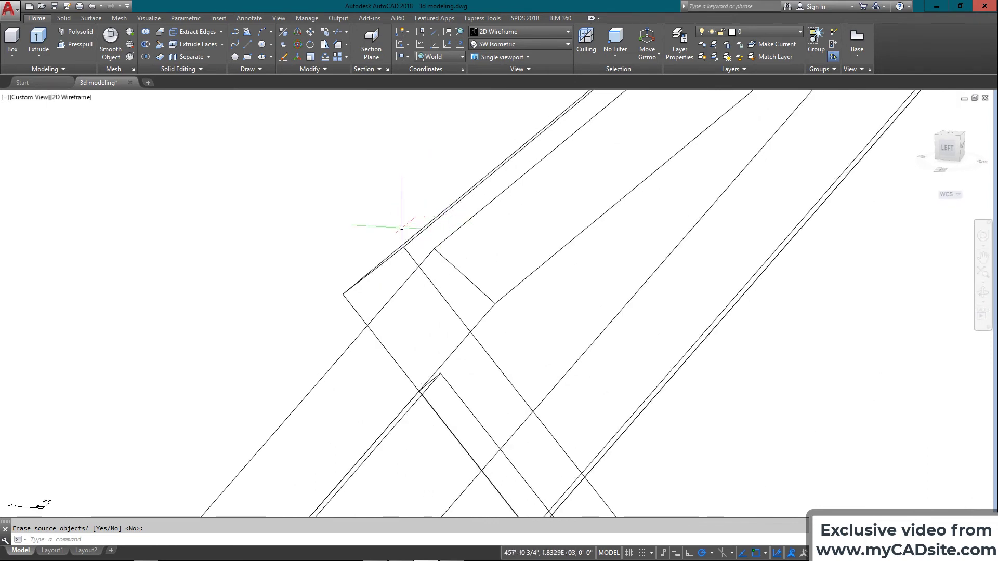
scroll(401, 228, "down", 4)
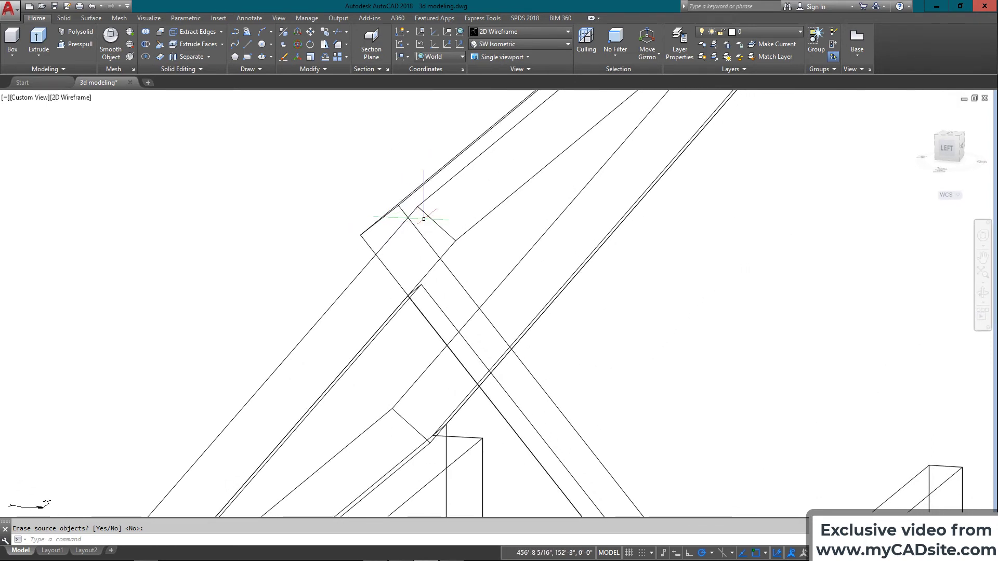
middle_click_drag(424, 219, 422, 204)
scroll(406, 226, "down", 2)
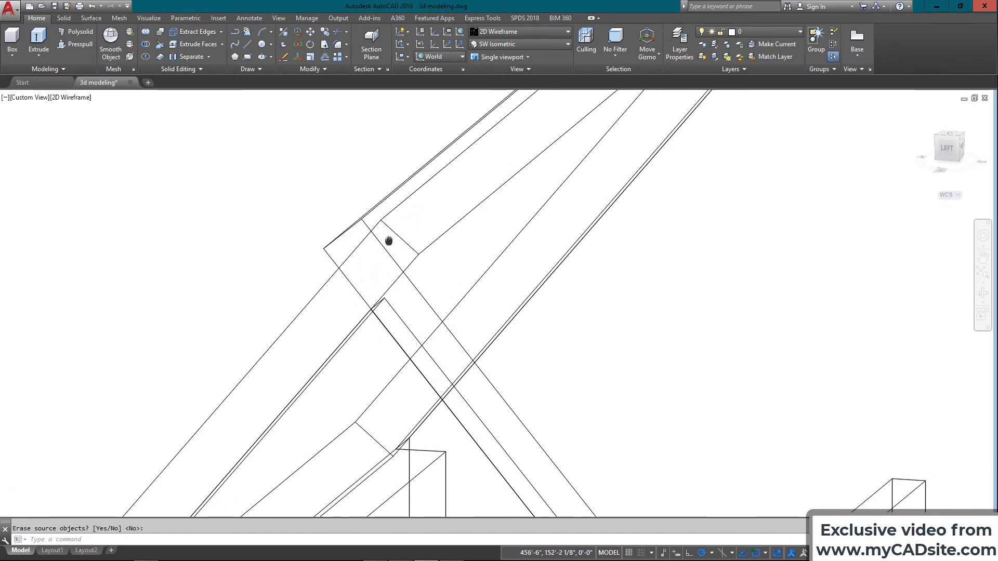
Inspect the crossing ends of both roof panels along the ridge, from the whole west gable in to close range
scroll(390, 239, "down", 4)
middle_click_drag(398, 237, 373, 222)
key("Return")
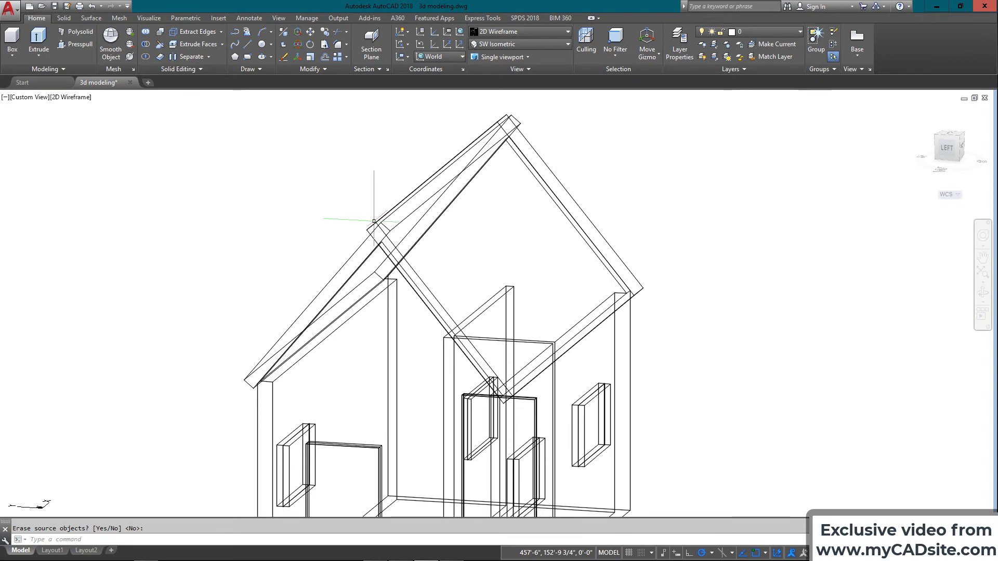
scroll(339, 217, "up", 3)
middle_click_drag(341, 260, 348, 281)
scroll(347, 280, "down", 4)
scroll(379, 274, "up", 2)
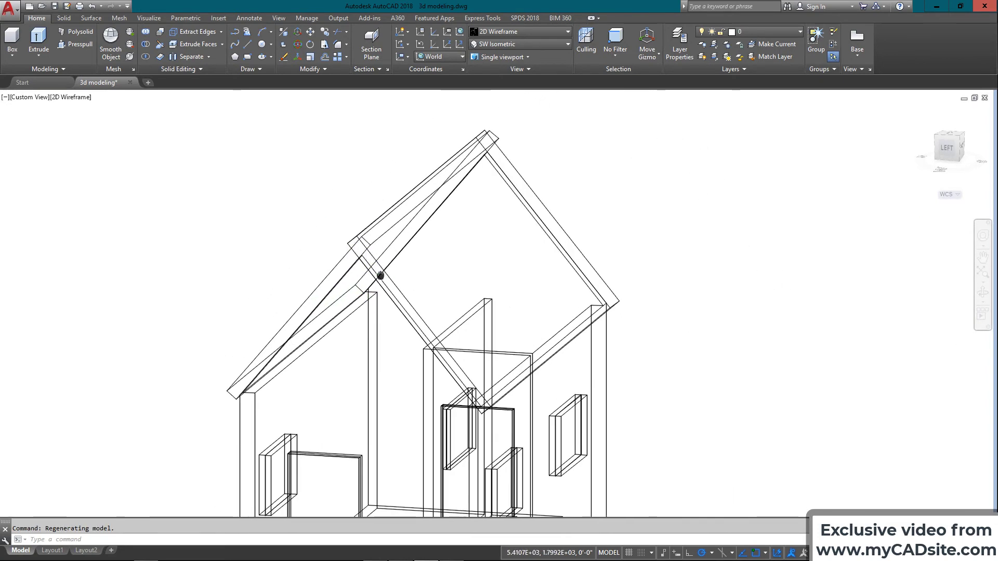
scroll(345, 230, "up", 4)
scroll(383, 274, "down", 5)
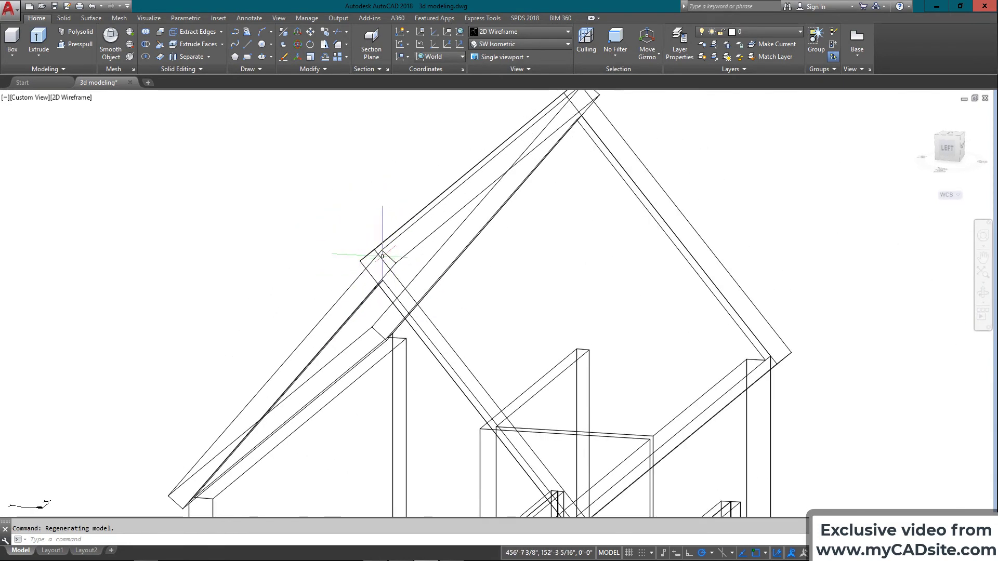
middle_click_drag(331, 237, 304, 272)
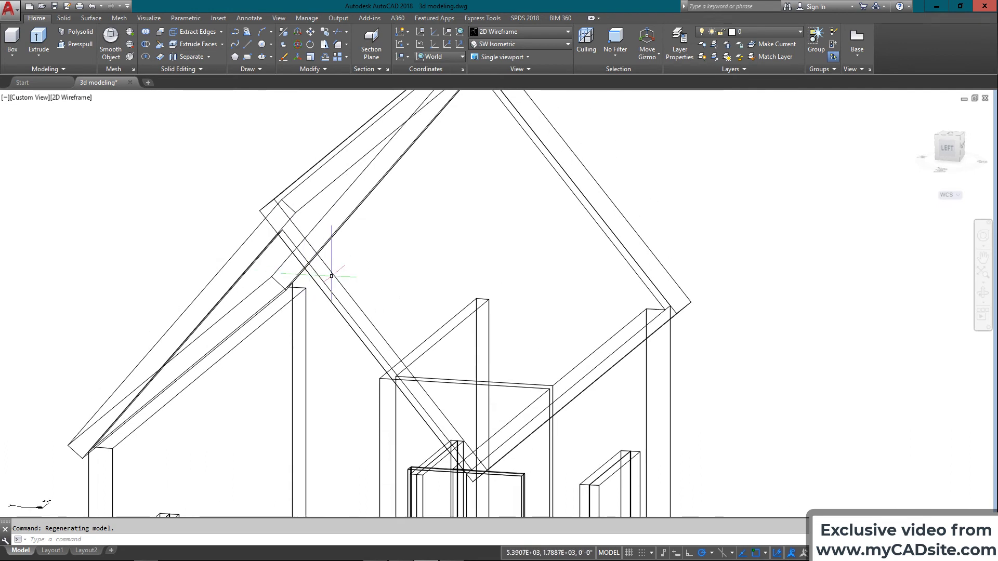
Start slicing the rear roof panel with a three-point plane, placing its first point on the front panel's underside eave corner at the west end
type("l")
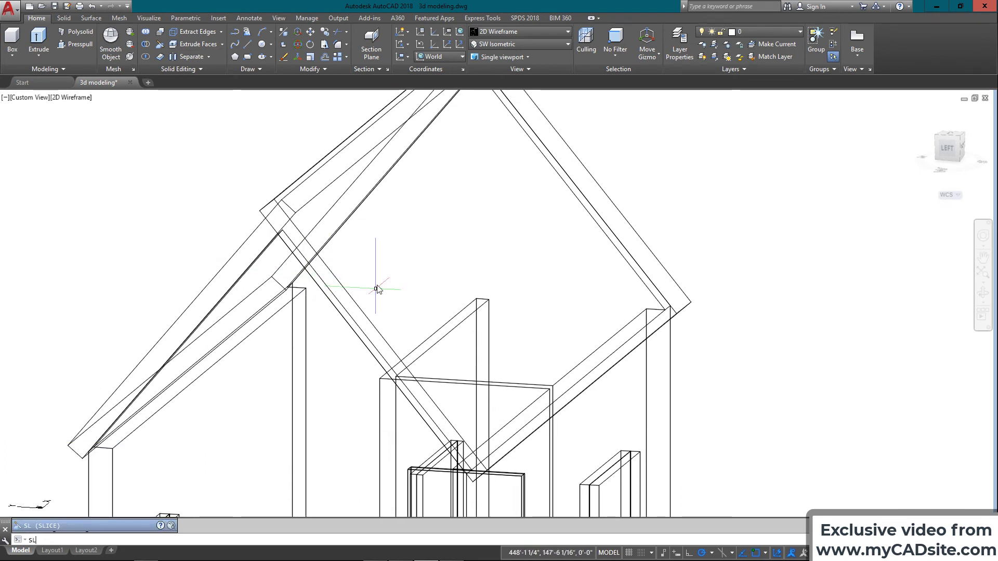
key("Return")
scroll(395, 287, "down", 5)
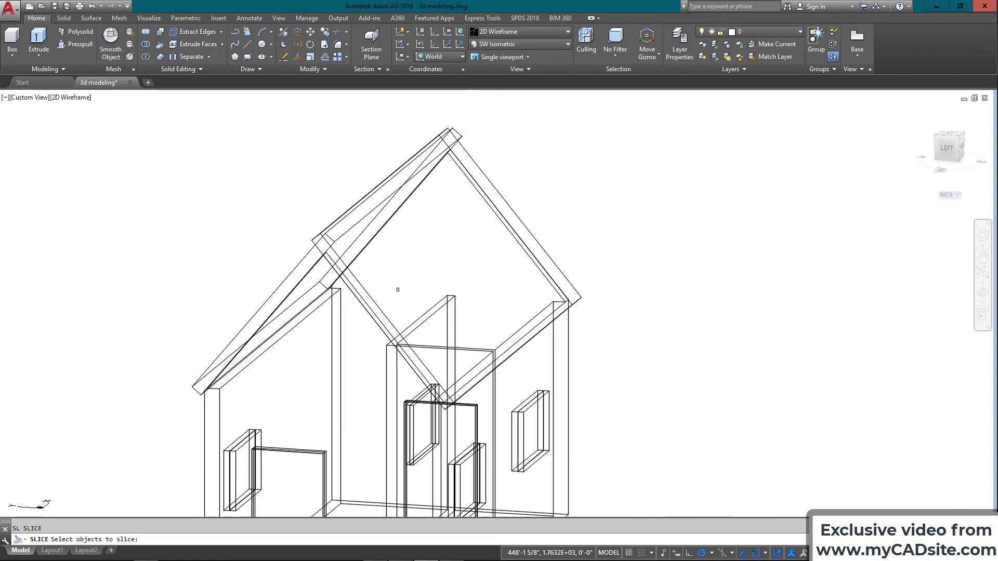
scroll(361, 272, "up", 5)
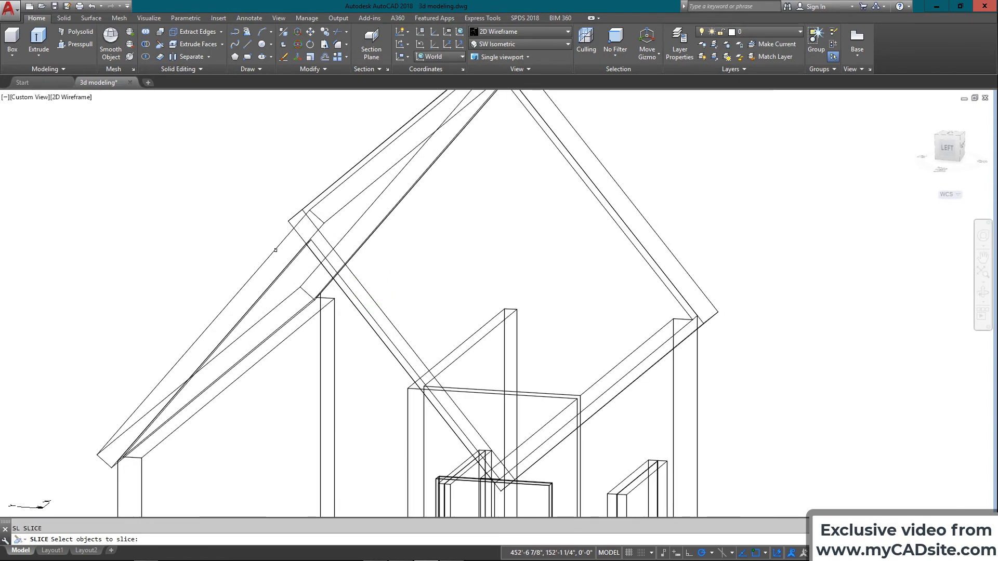
left_click(275, 250)
key("Return")
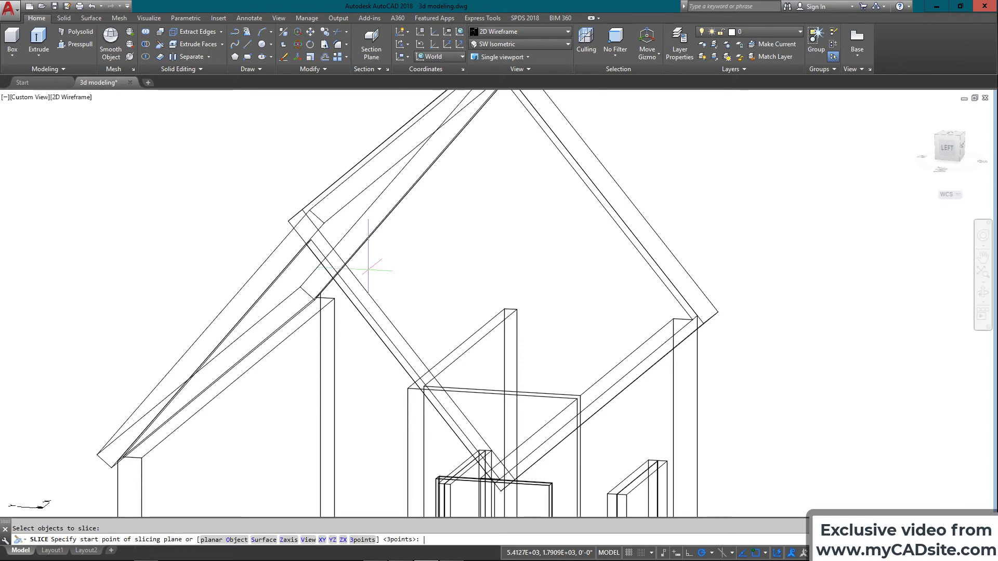
left_click(362, 540)
scroll(447, 445, "up", 5)
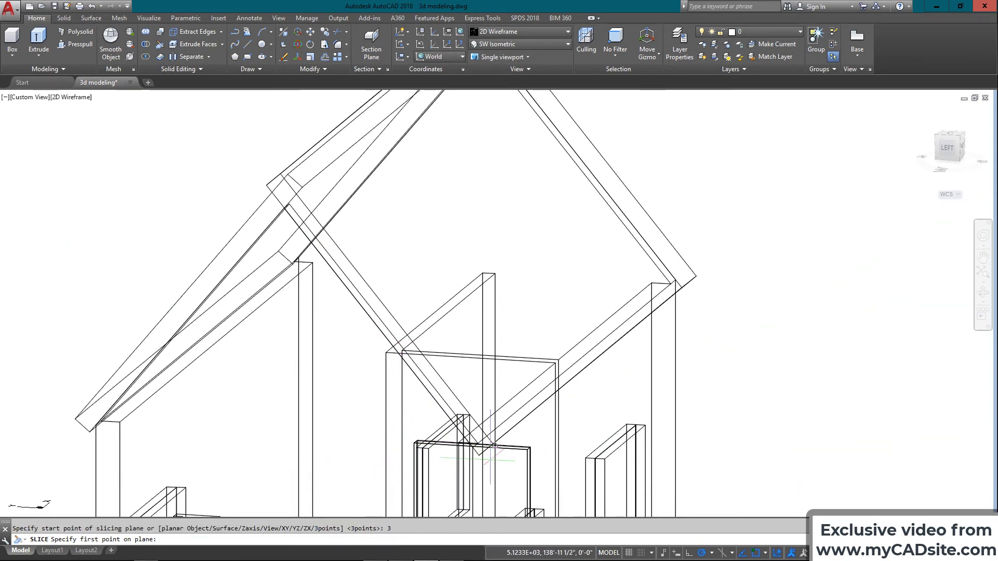
left_click(452, 449)
Finish the slicing plane through the front panel's east underside eave corner and its west underside ridge corner, keeping both sides
scroll(452, 449, "down", 3)
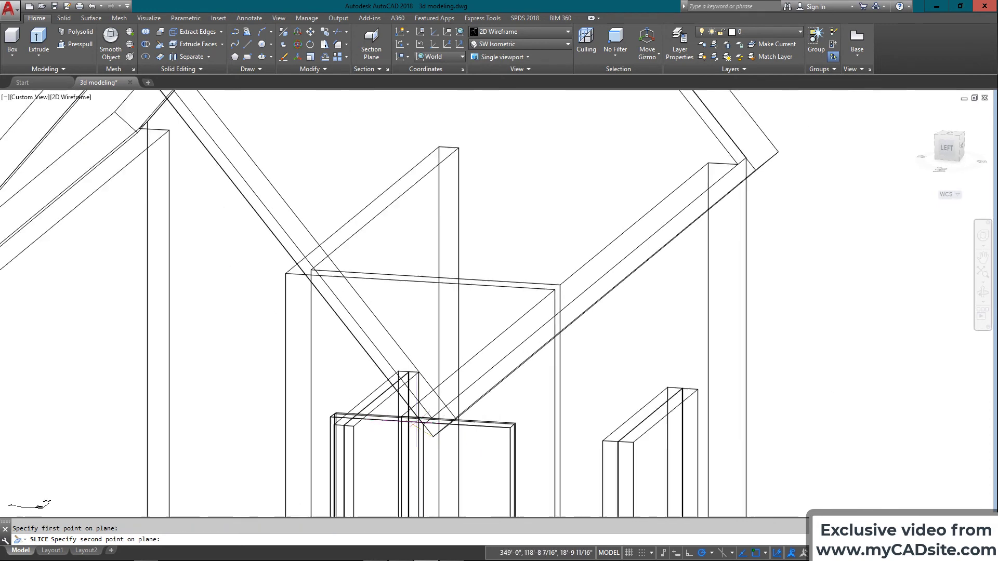
scroll(639, 191, "up", 5)
scroll(678, 208, "down", 5)
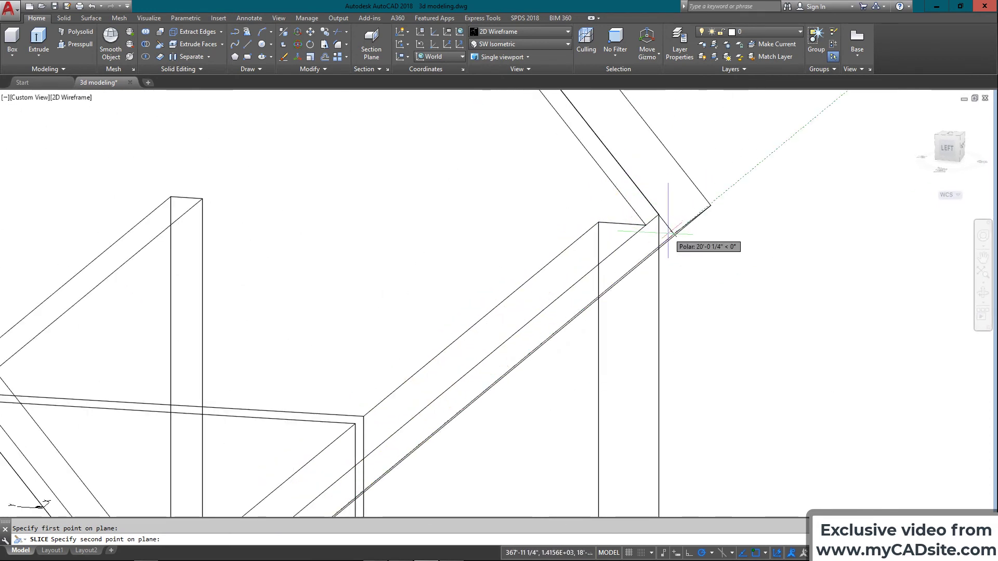
middle_click_drag(585, 248, 551, 248, "shift")
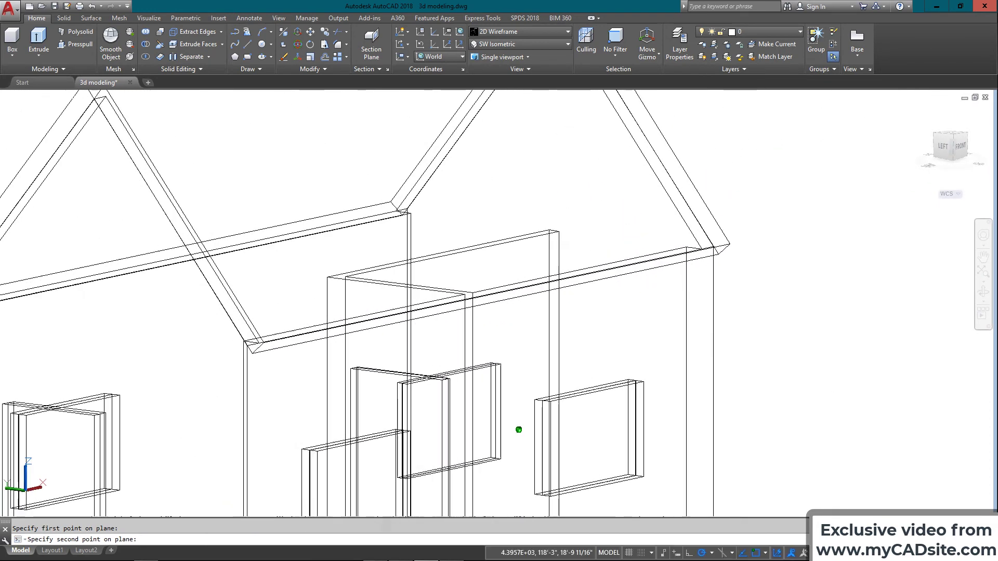
left_click(718, 254)
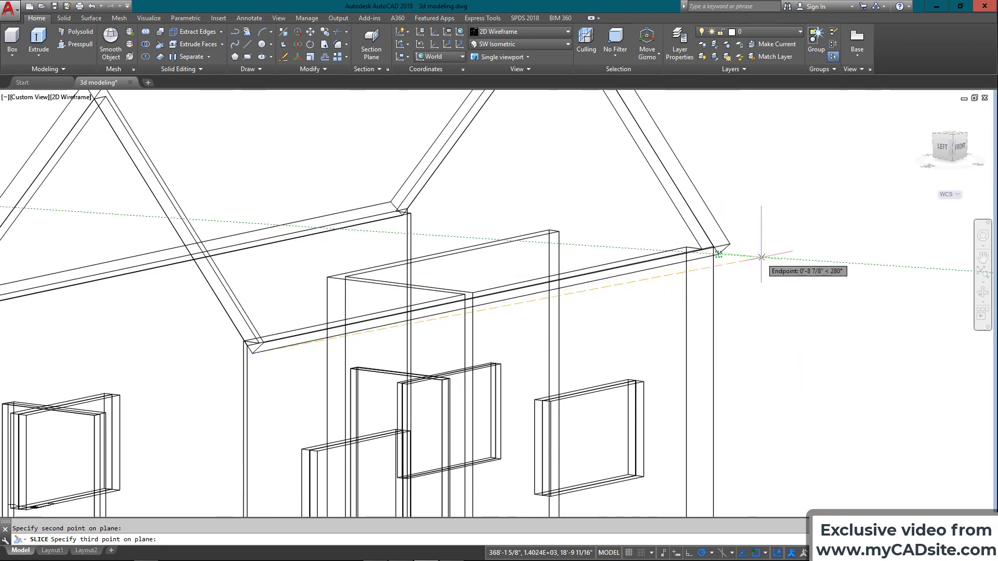
scroll(402, 292, "up", 3)
scroll(401, 292, "up", 4)
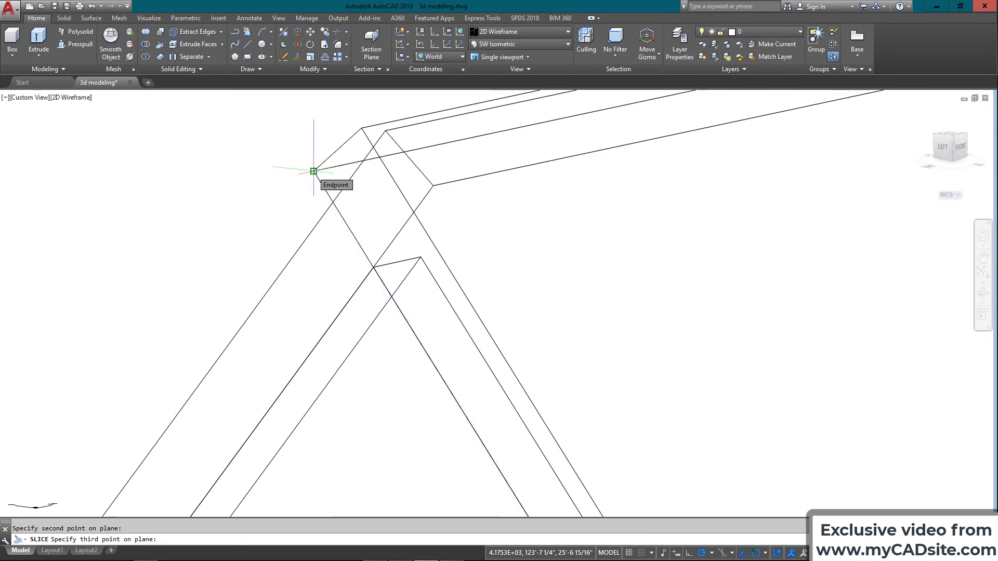
left_click(313, 171)
scroll(313, 171, "down", 2)
scroll(459, 216, "up", 2)
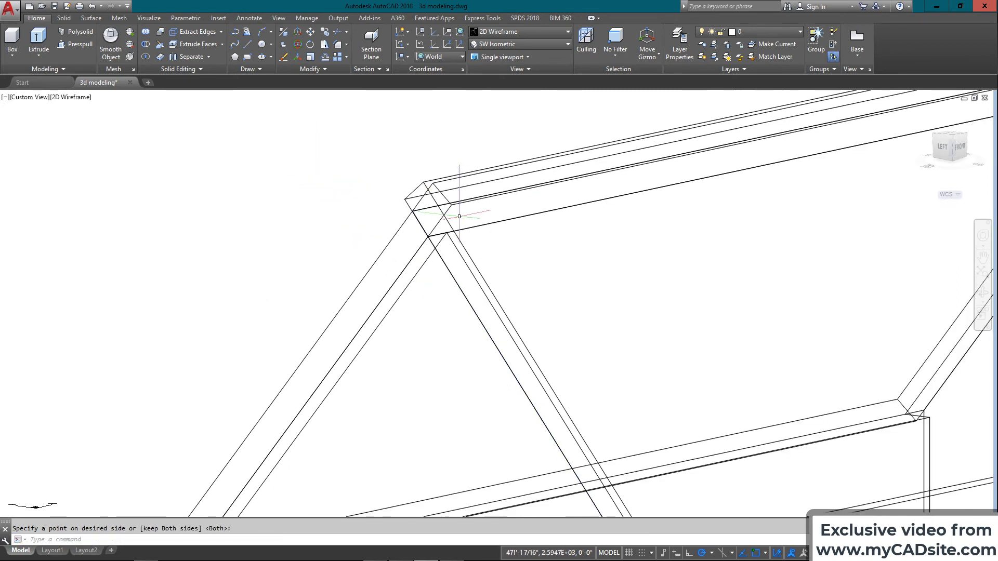
Erase the cut-off strip of the rear roof panel that projects through the front panel at the ridge
left_click(401, 224)
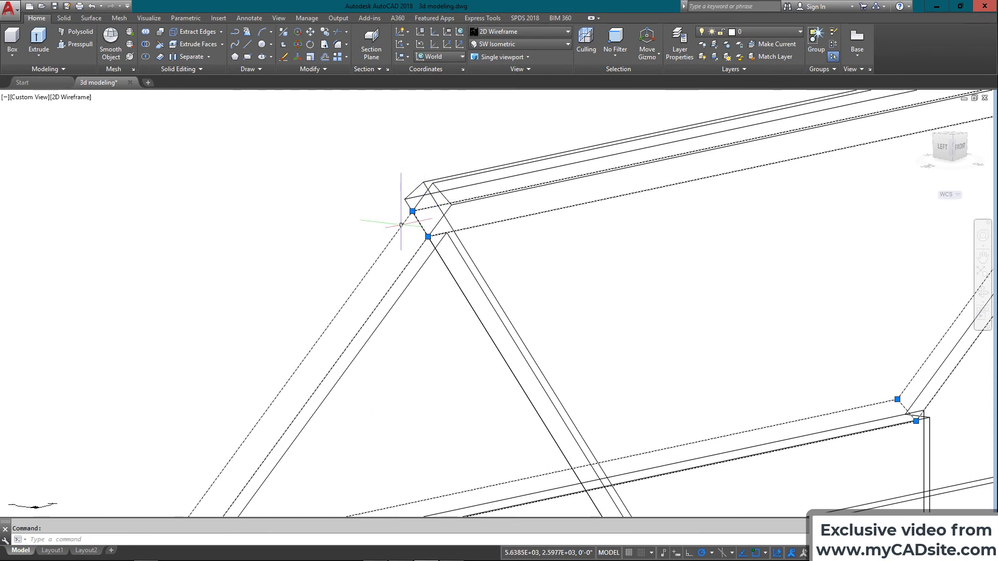
key("Escape")
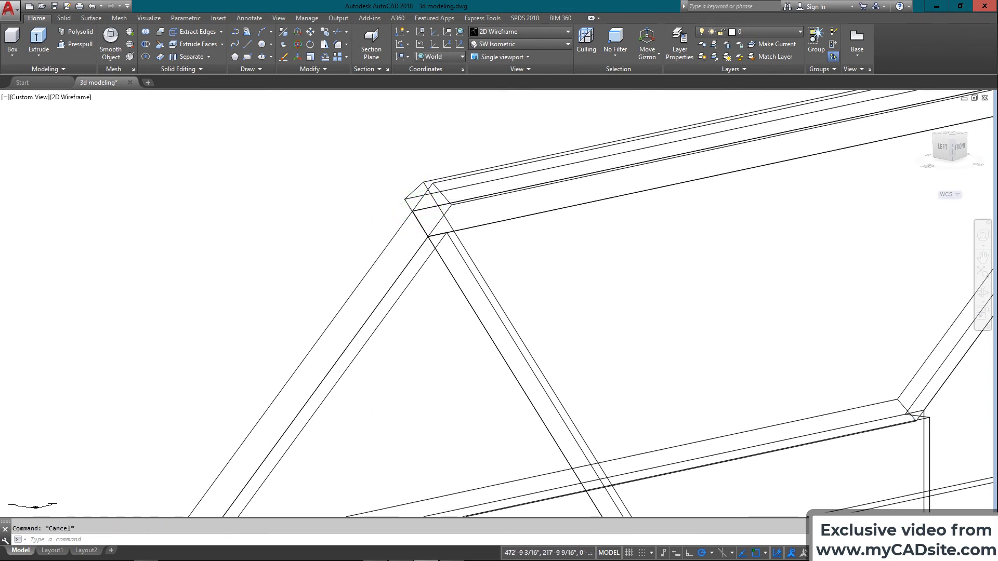
left_click(443, 194)
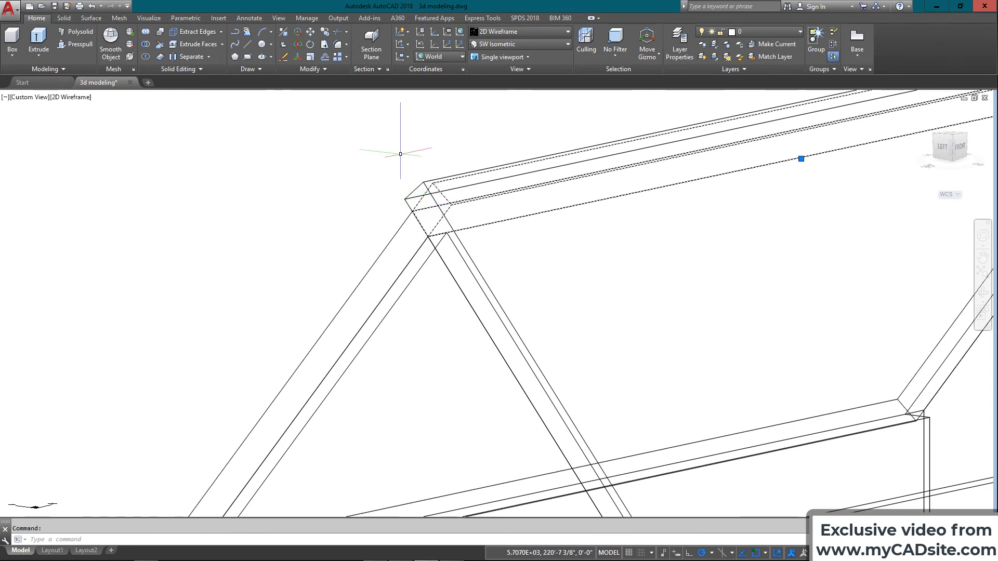
key("ctrl+z")
key("ctrl+z")
key("ctrl+z")
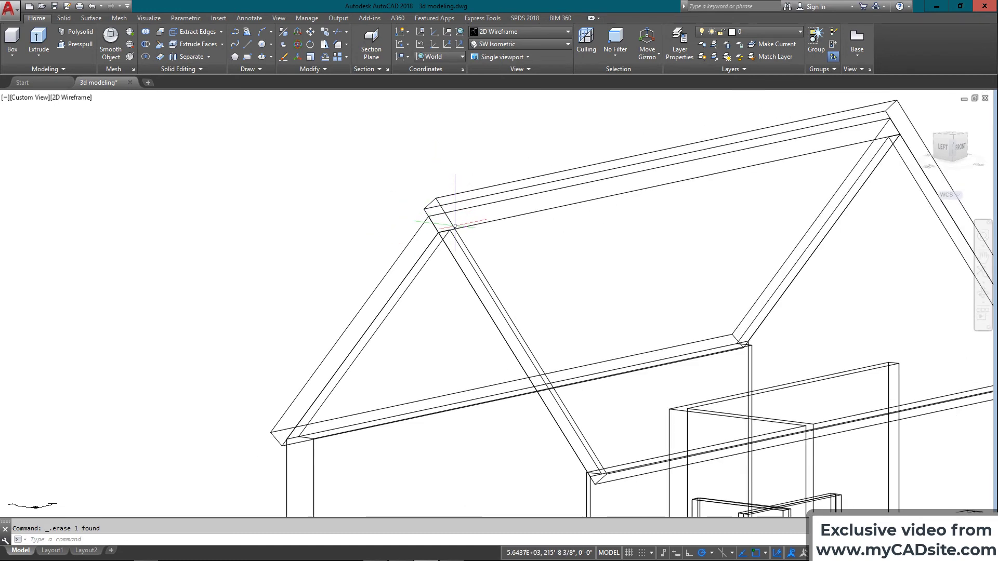
Start slicing the front roof panel with a three-point plane, placing its first point on the rear panel's upper eave corner at the west end
type("sl")
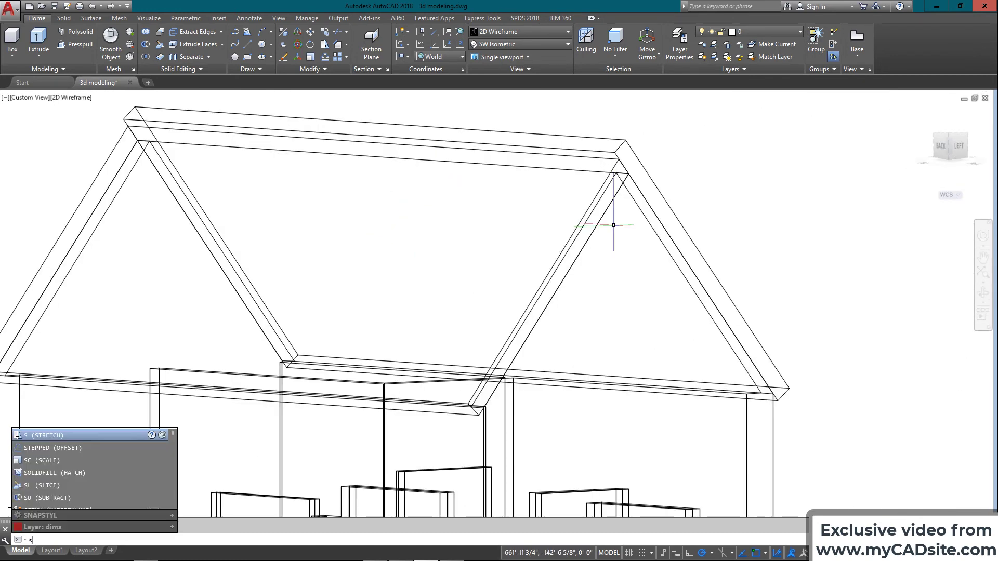
key("Return")
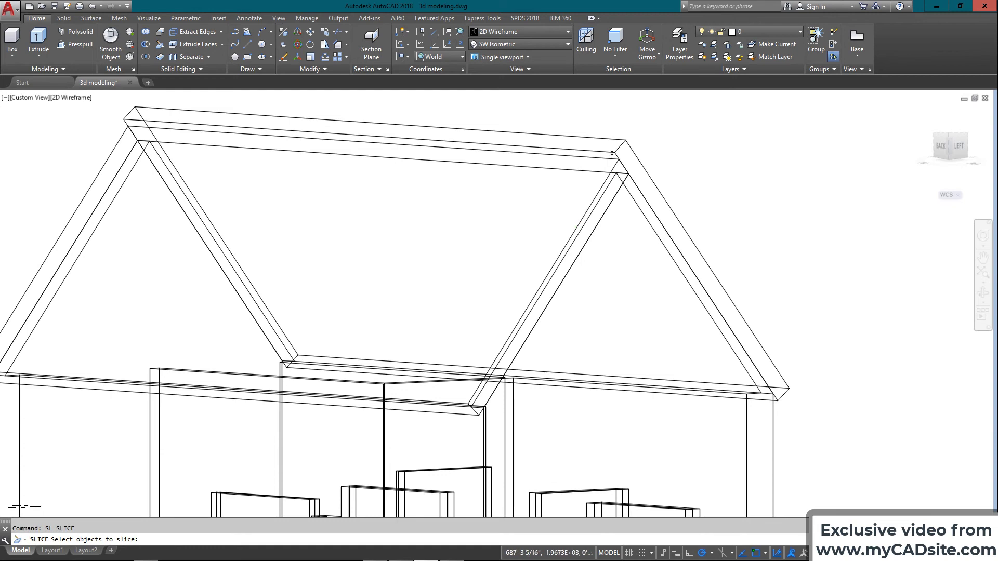
left_click(615, 151)
key("Return")
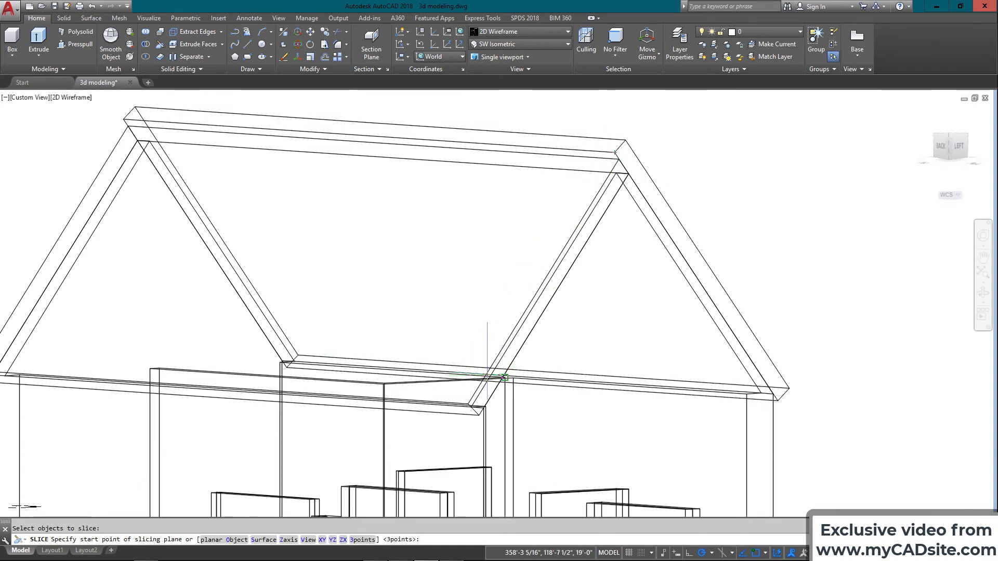
middle_click_drag(514, 318, 624, 303, "shift")
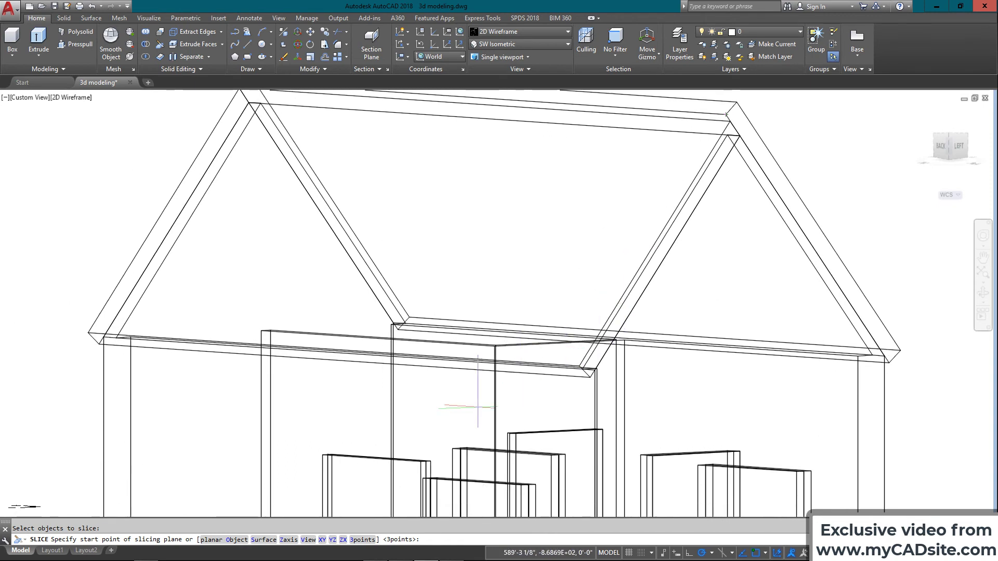
left_click(375, 541)
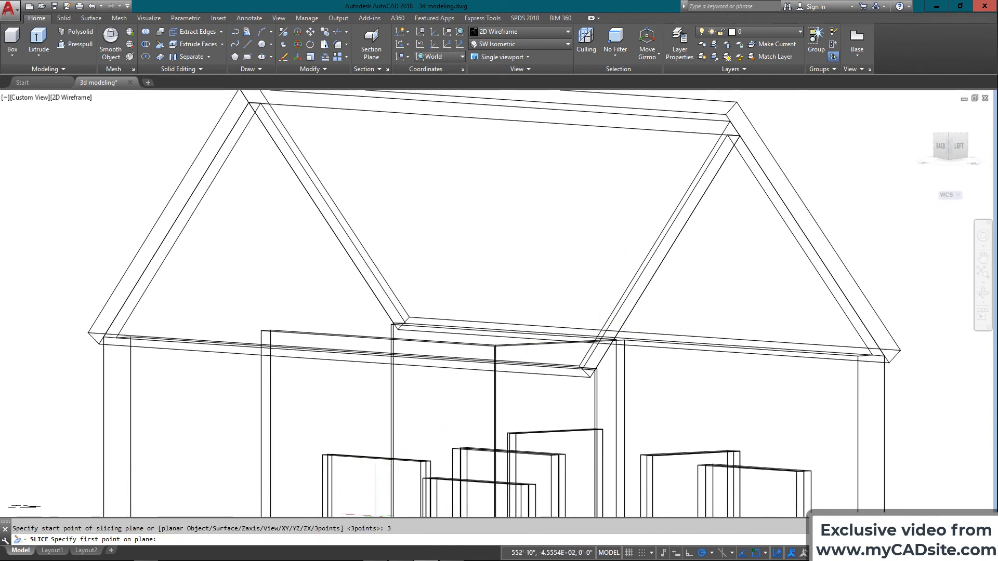
scroll(605, 372, "up", 4)
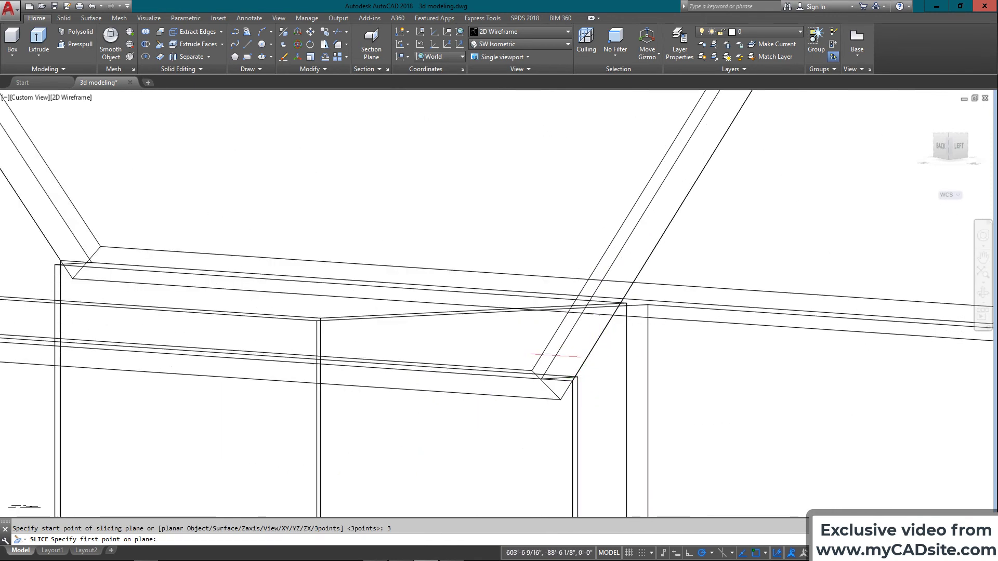
scroll(526, 355, "up", 4)
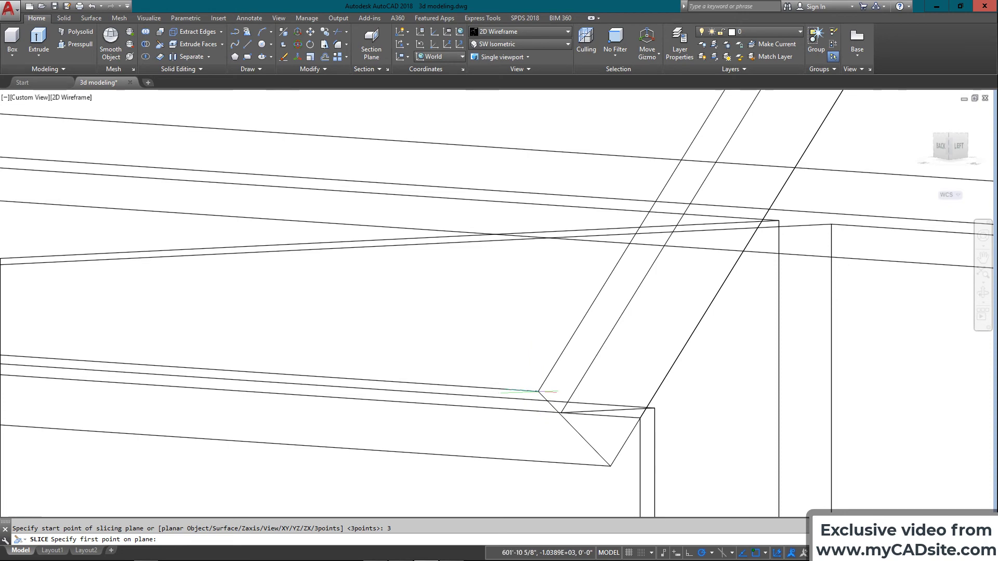
scroll(538, 391, "down", 5)
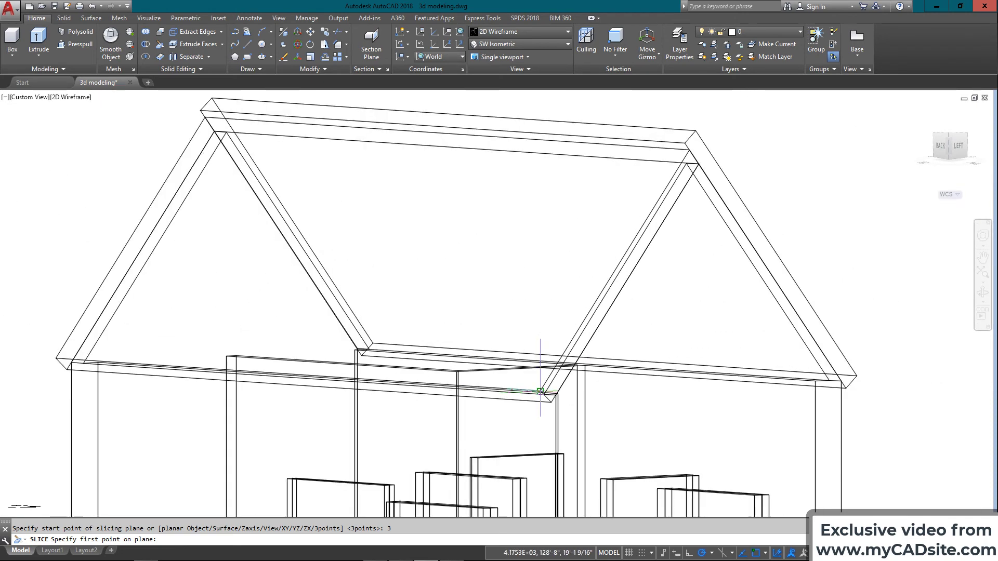
left_click(540, 391)
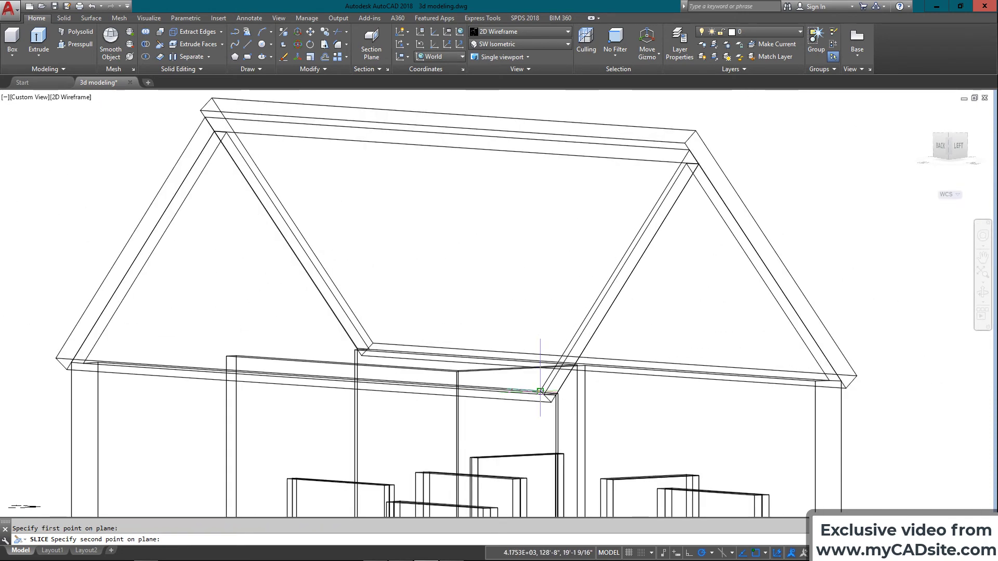
Finish the slicing plane through the rear panel's upper east eave corner and its upper west ridge corner, keeping both sides
middle_click_drag(218, 382, 629, 382)
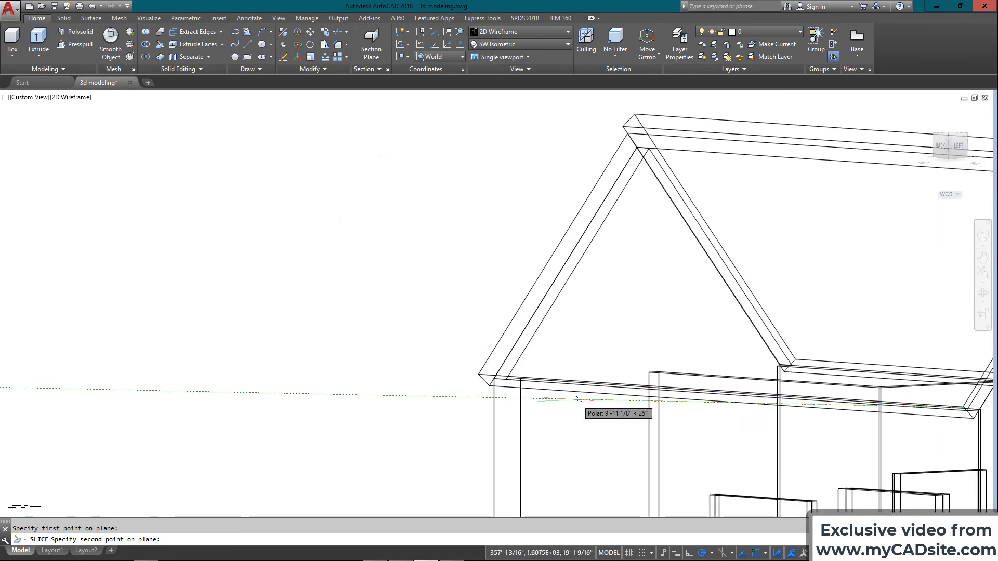
scroll(468, 355, "up", 4)
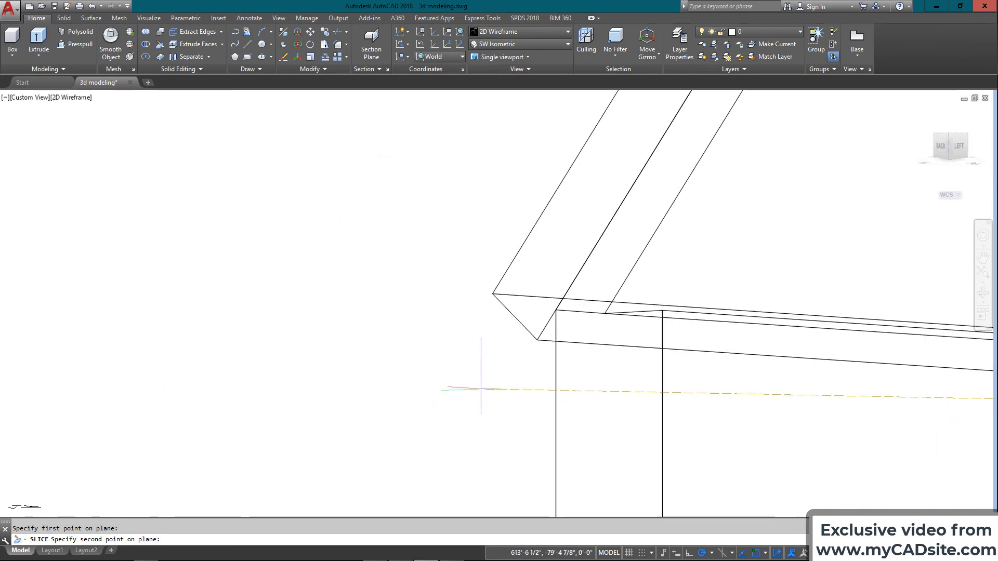
left_click(492, 294)
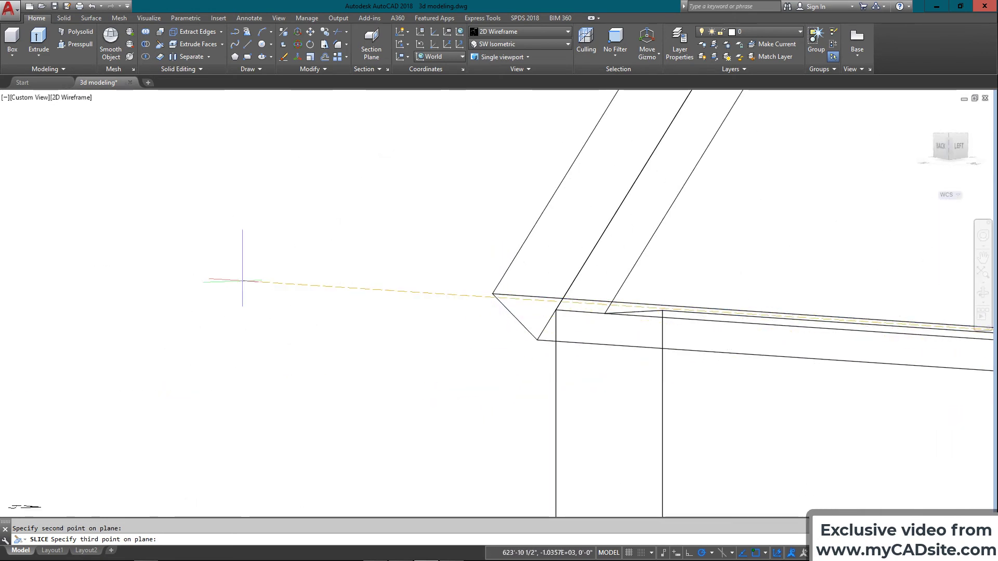
scroll(223, 283, "down", 6)
scroll(291, 359, "down", 2)
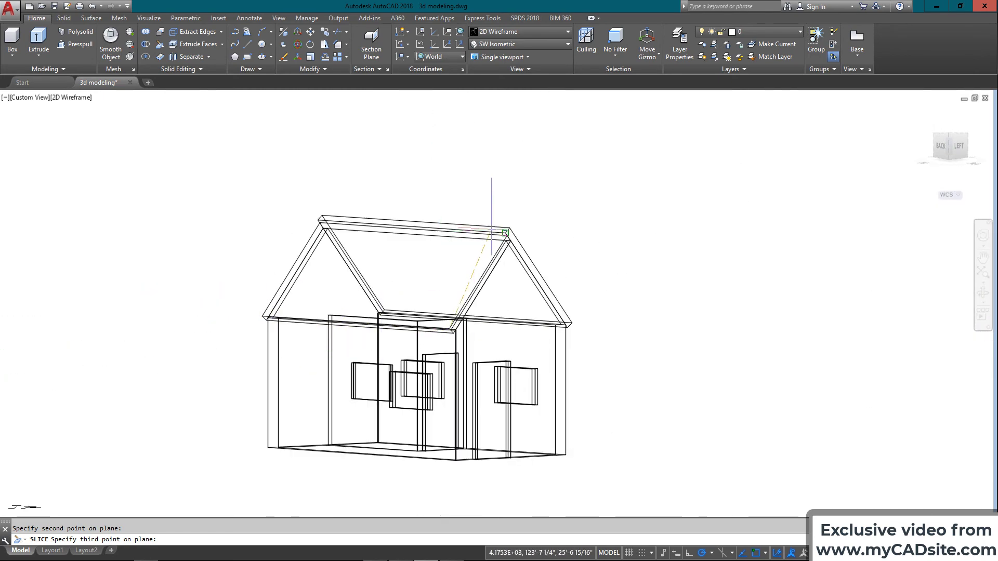
scroll(499, 229, "up", 5)
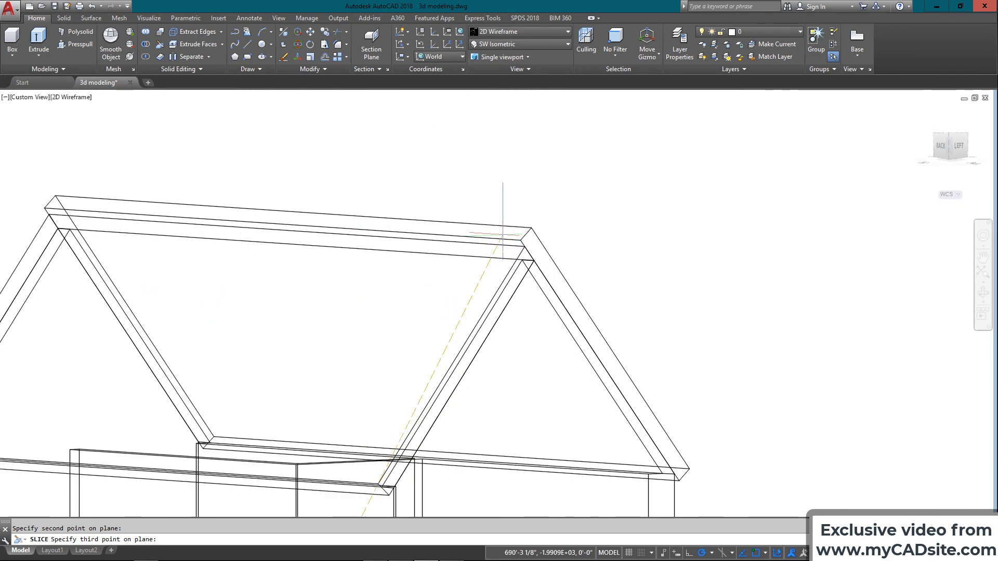
left_click(537, 254)
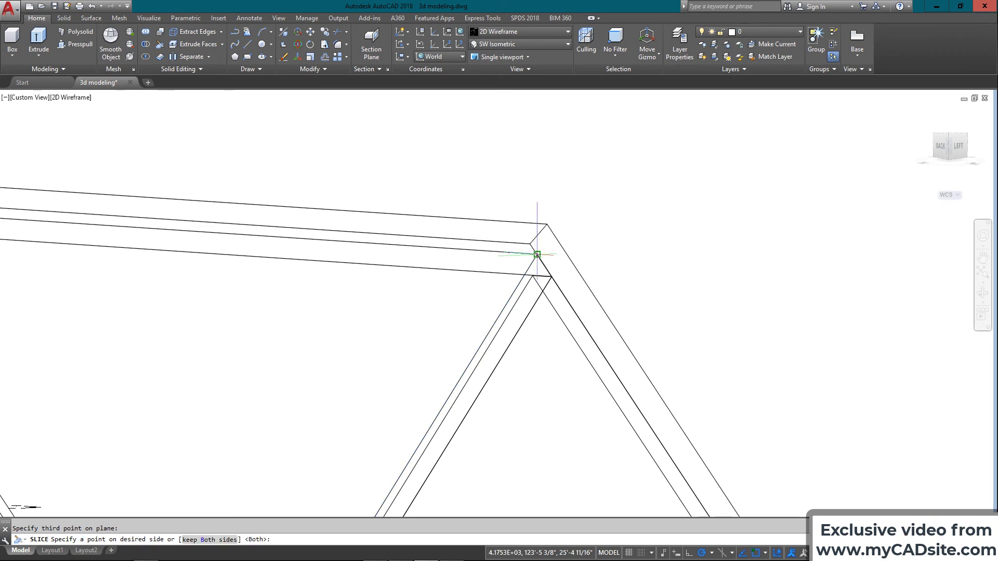
key("Return")
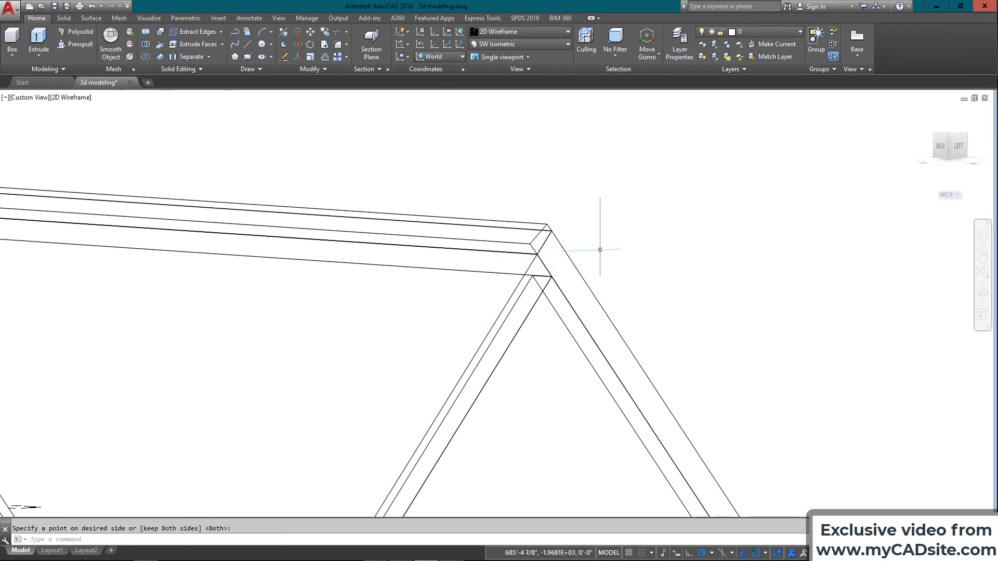
Erase the cut-off strip of the front roof panel that projects past the rear panel at the ridge
middle_click_drag(524, 231, 516, 216)
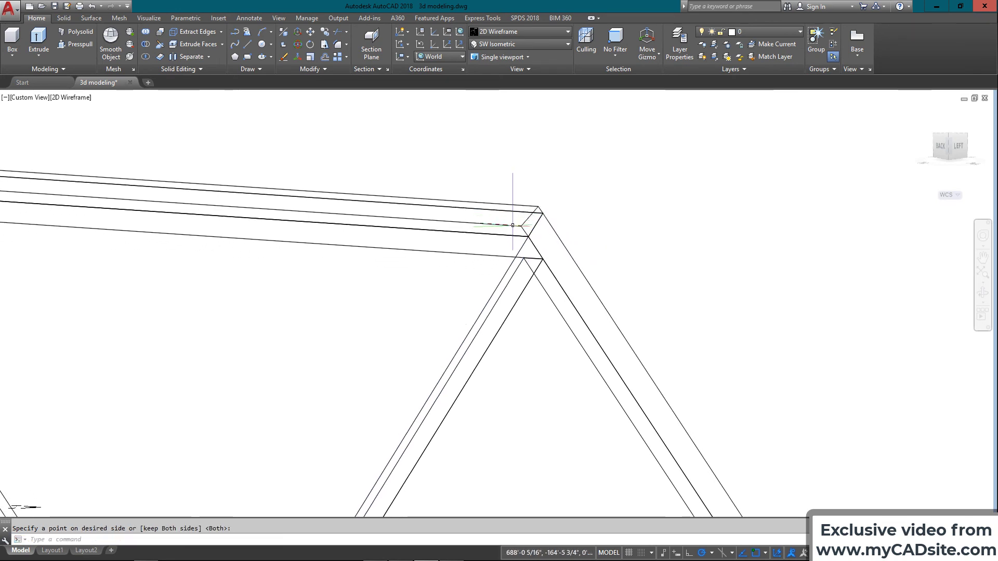
scroll(515, 229, "down", 2)
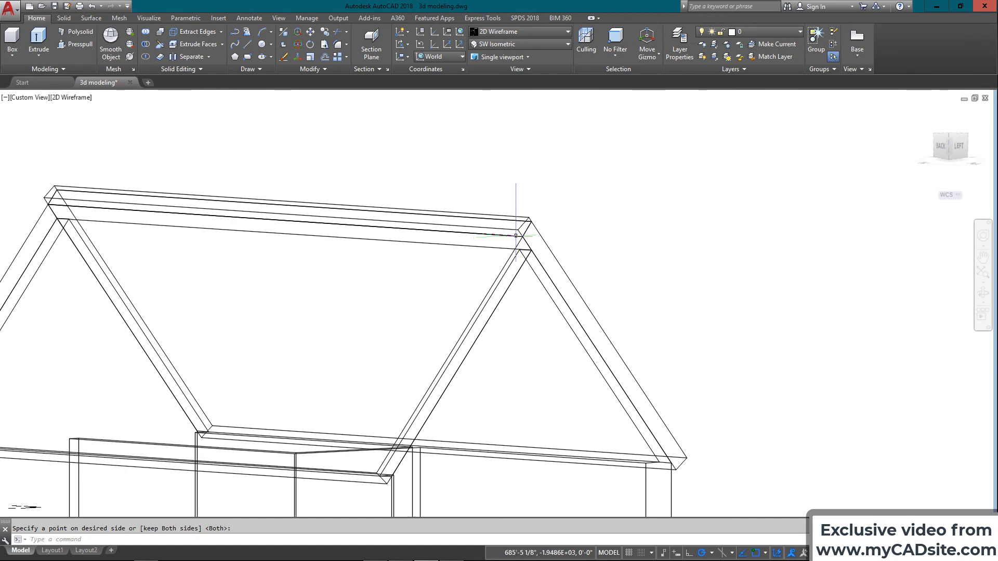
scroll(514, 234, "up", 2)
key("Return")
left_click(520, 225)
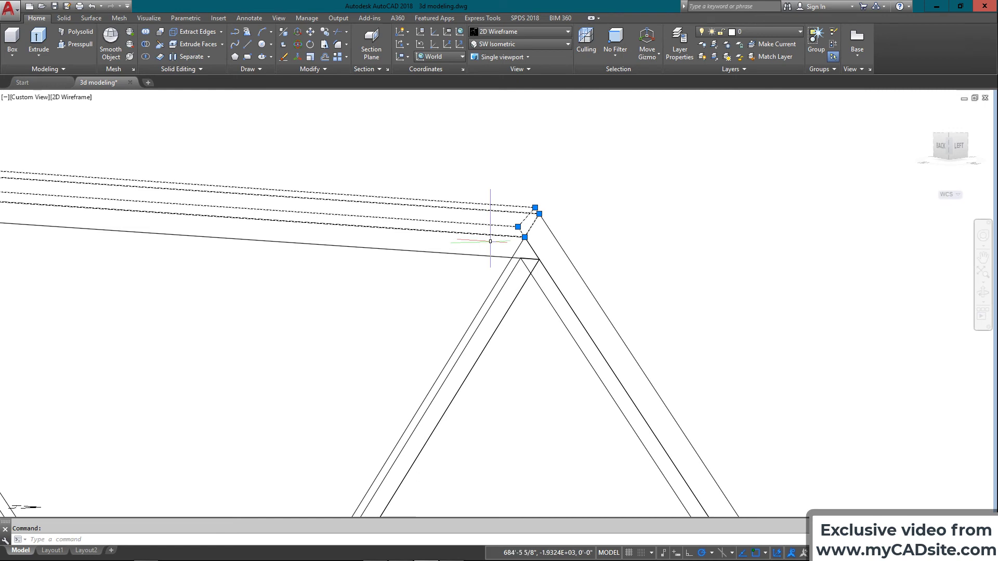
key("Return")
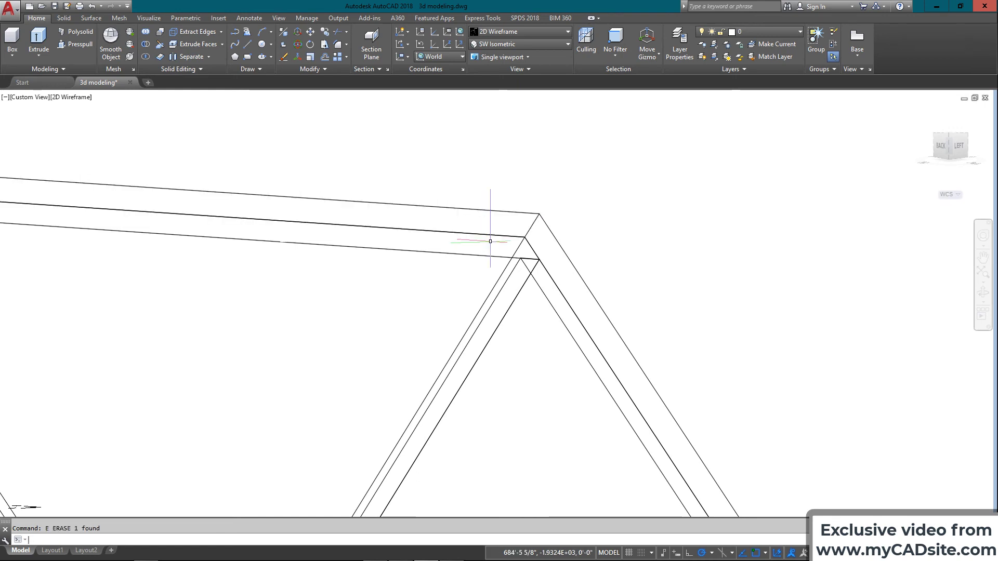
Orbit around the house to its back-left corner and display it with hidden lines removed using HIDE
middle_click(488, 244)
middle_click(489, 244)
type("3do")
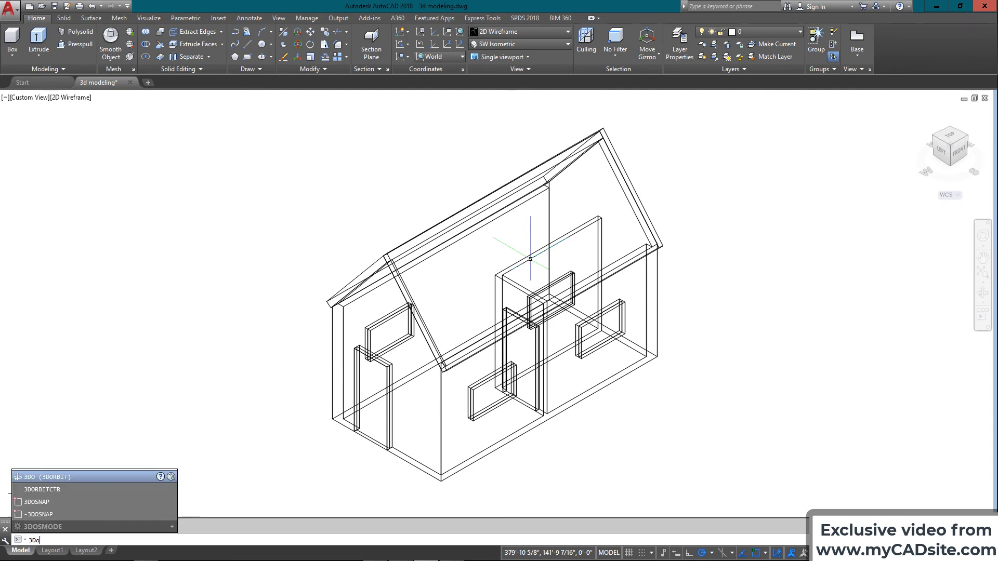
key("Return")
left_click_drag(443, 261, 516, 267)
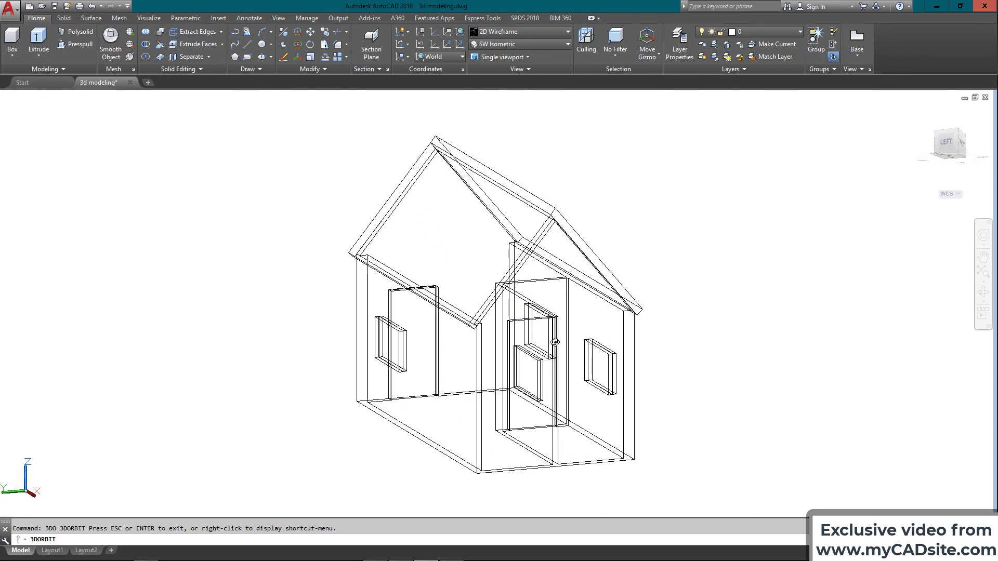
left_click_drag(555, 342, 605, 362)
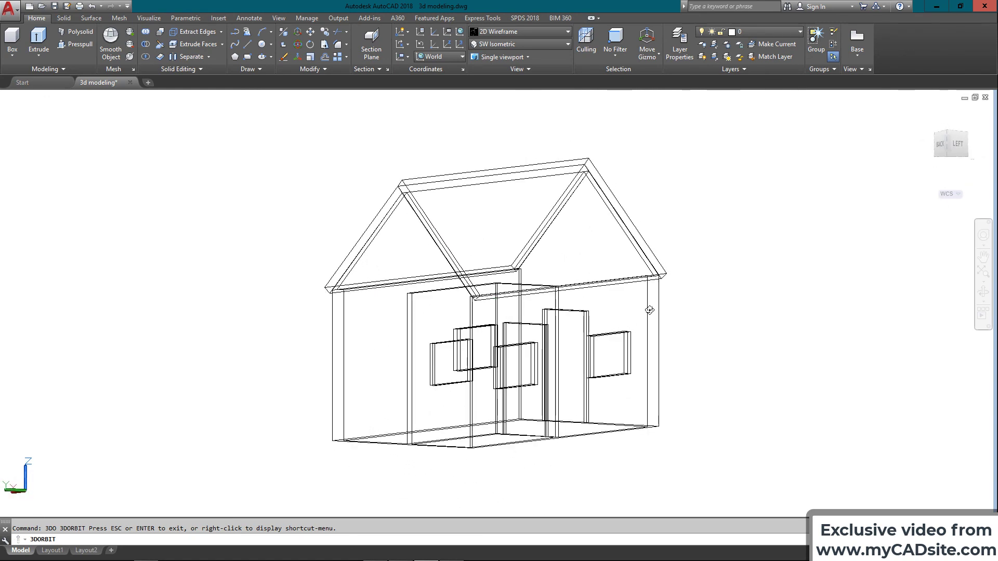
key("Escape")
type("hide")
key("Return")
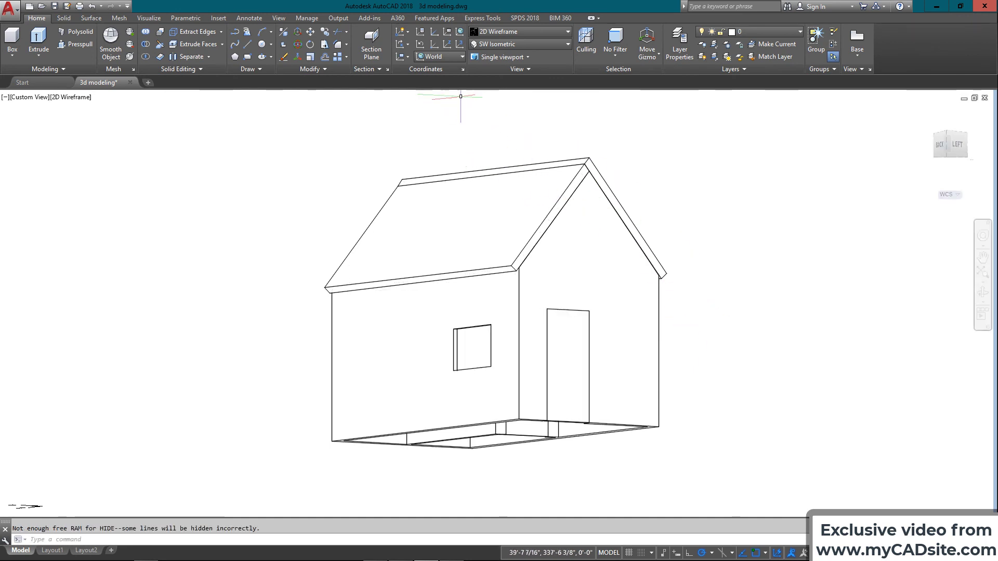
Preview the house in the Realistic visual style and return it to 2D Wireframe
left_click(506, 31)
left_click(632, 54)
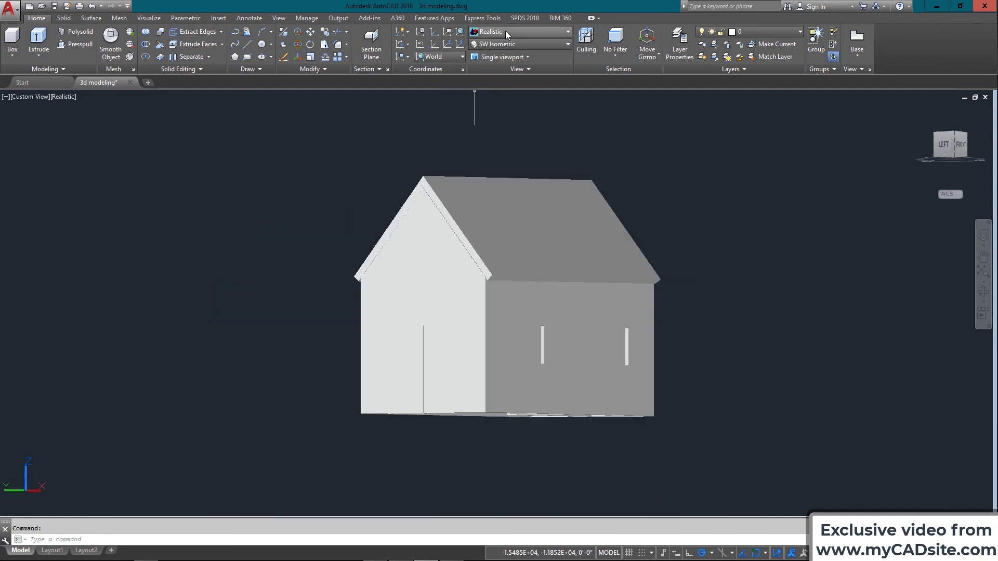
left_click(505, 31)
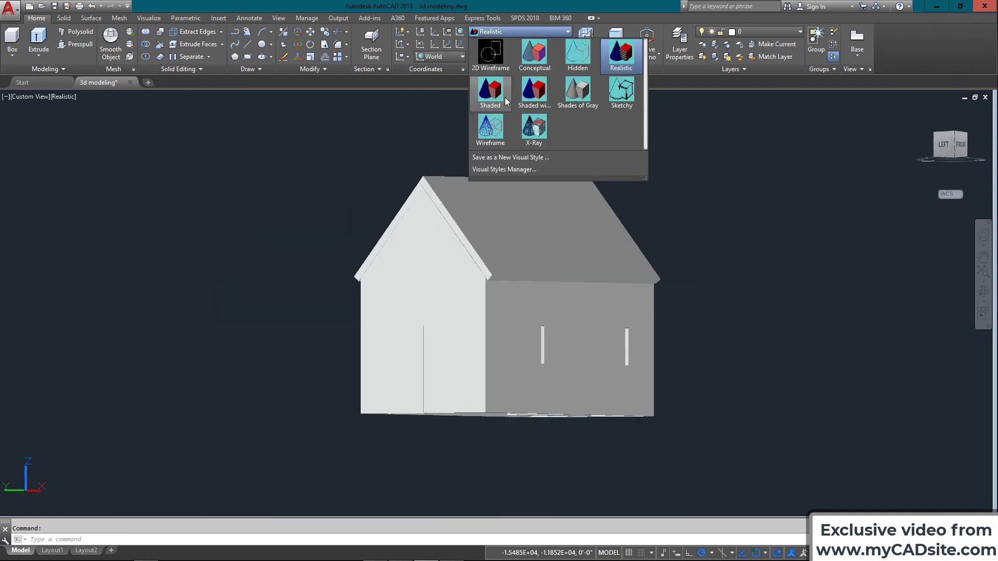
left_click(490, 53)
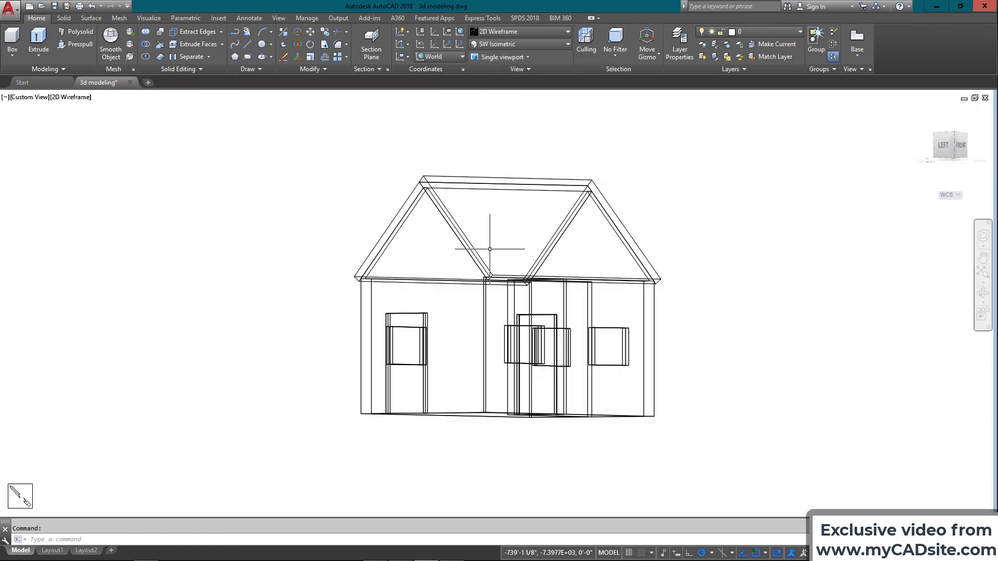
scroll(471, 250, "up", 2)
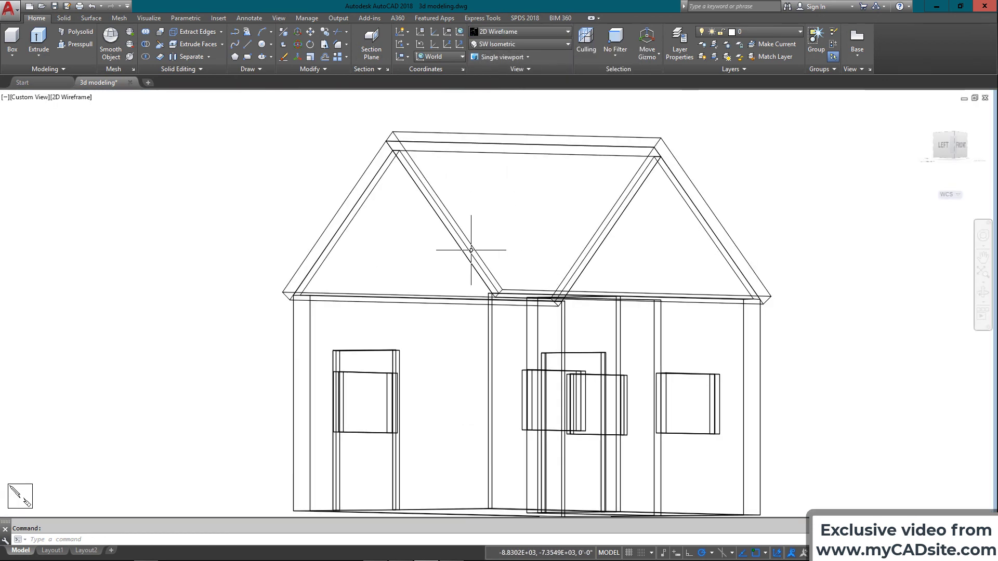
scroll(471, 250, "down", 1)
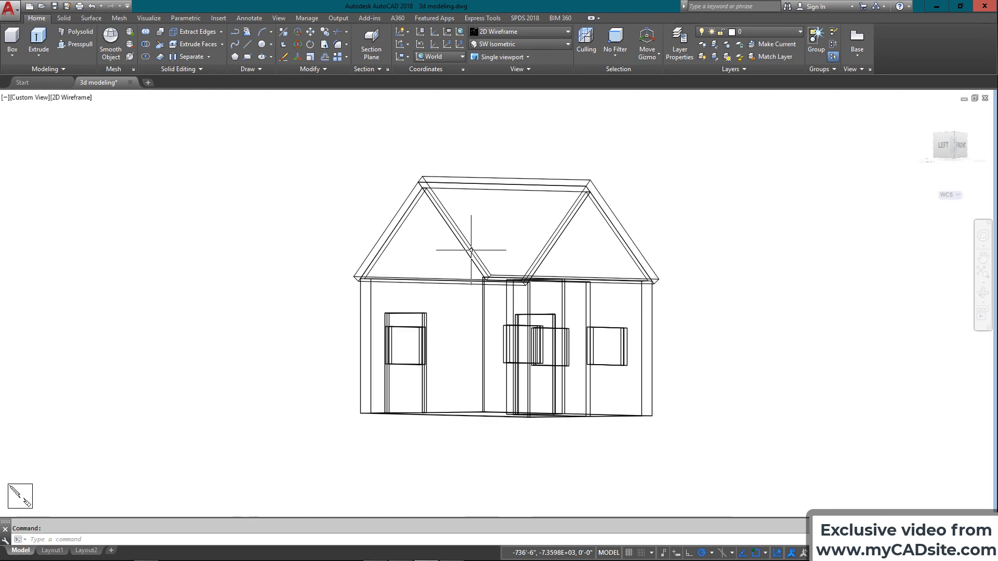
scroll(470, 250, "up", 1)
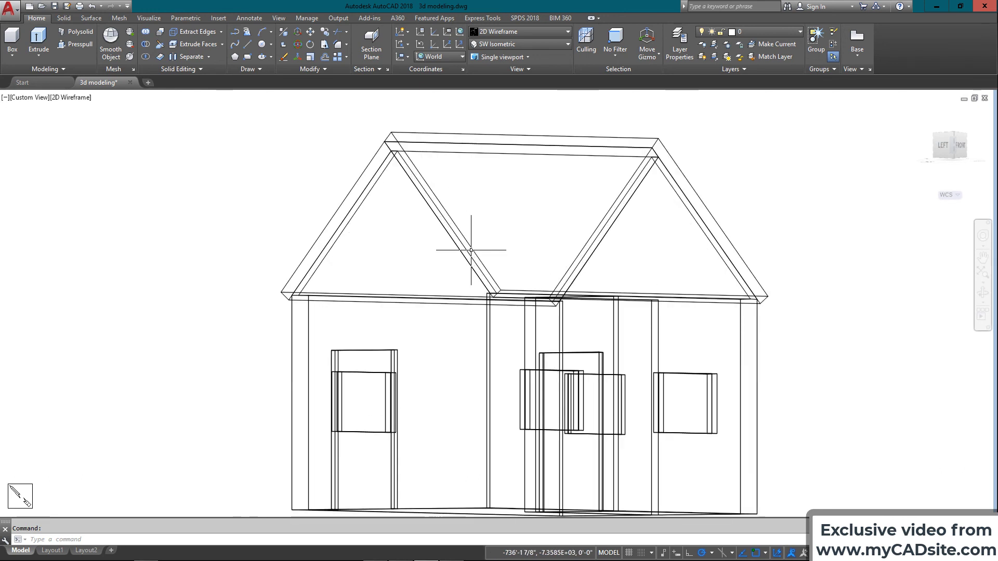
scroll(471, 250, "down", 2)
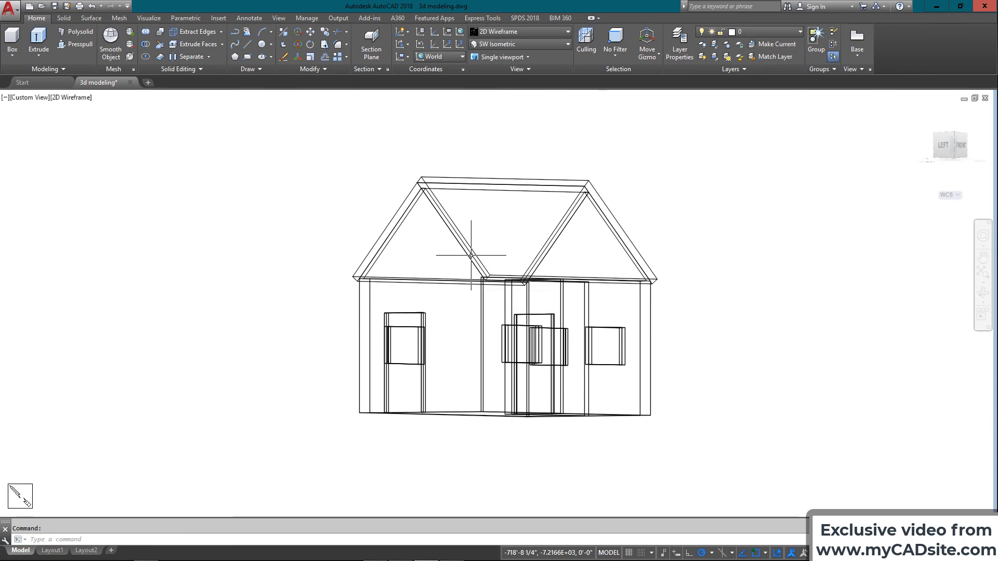
middle_click_drag(503, 294, 472, 300, "shift")
scroll(472, 300, "up", 2)
scroll(472, 300, "down", 2)
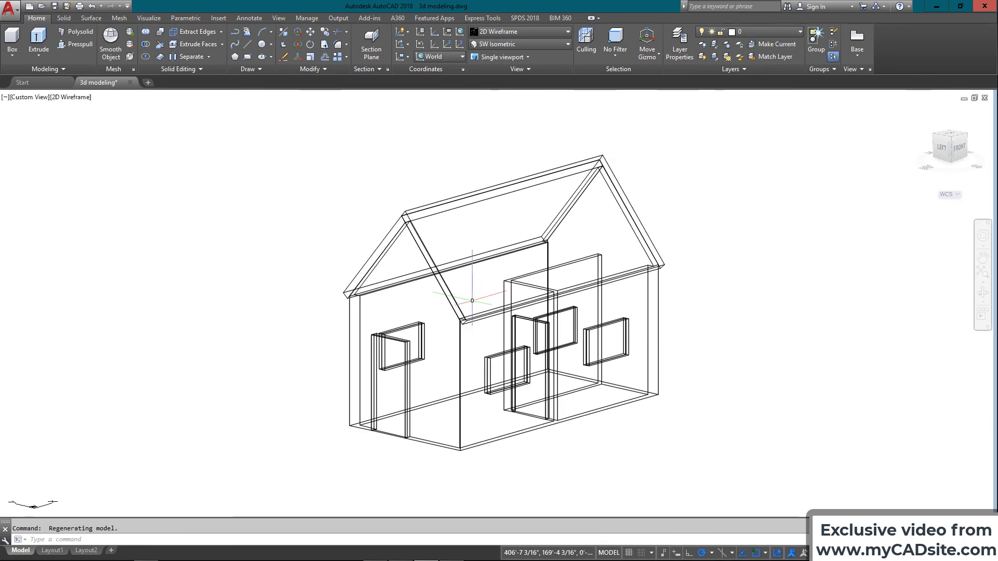
Fit the whole house in the view, restore the home isometric view and display it with hidden lines removed
scroll(472, 300, "up", 2)
type("z")
key("Return")
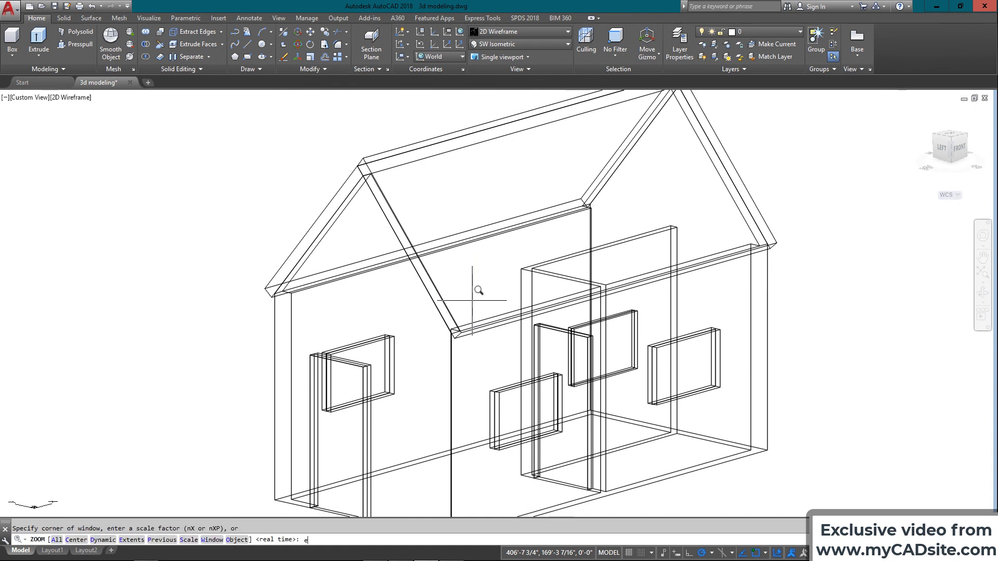
type("e")
key("Return")
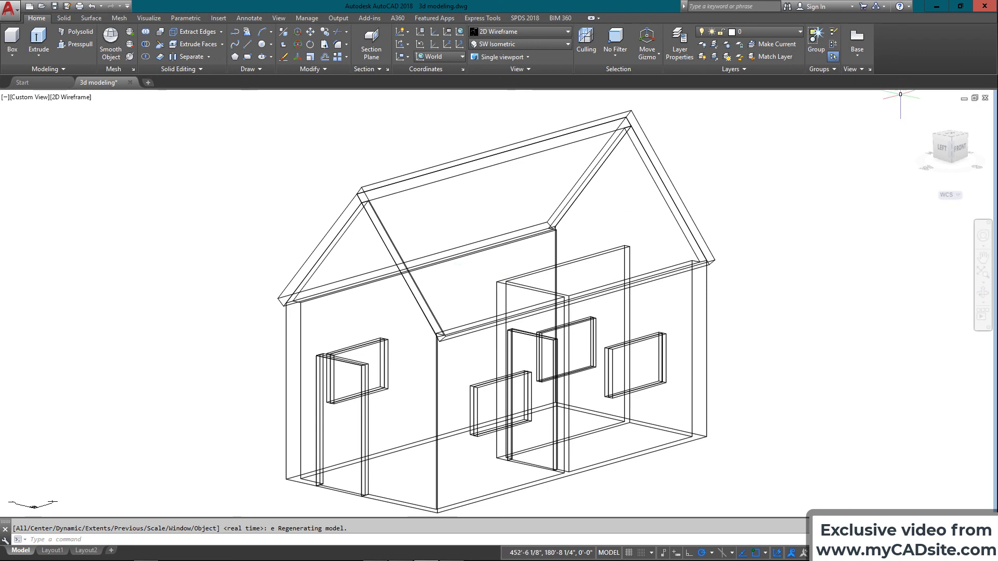
left_click(917, 112)
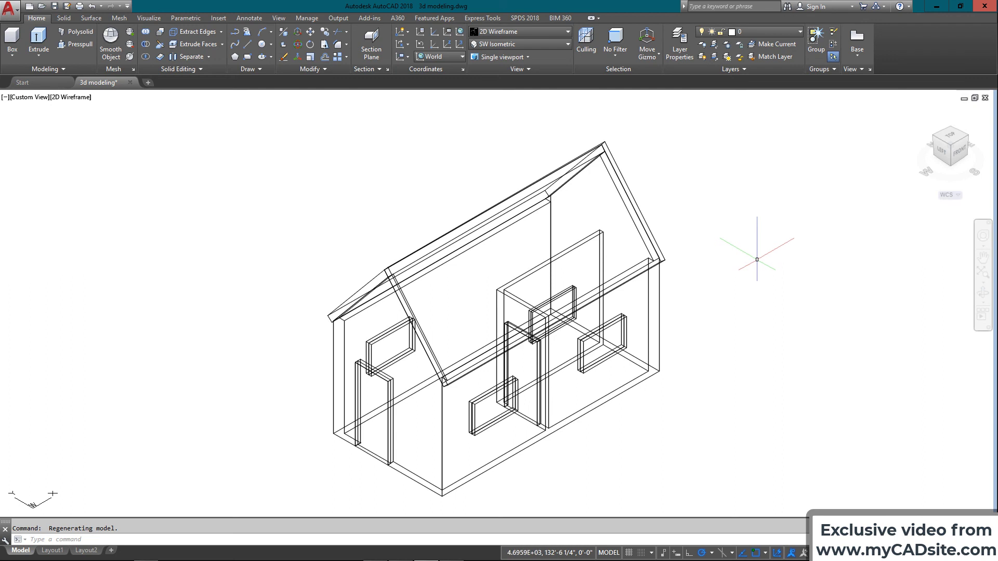
key("Return")
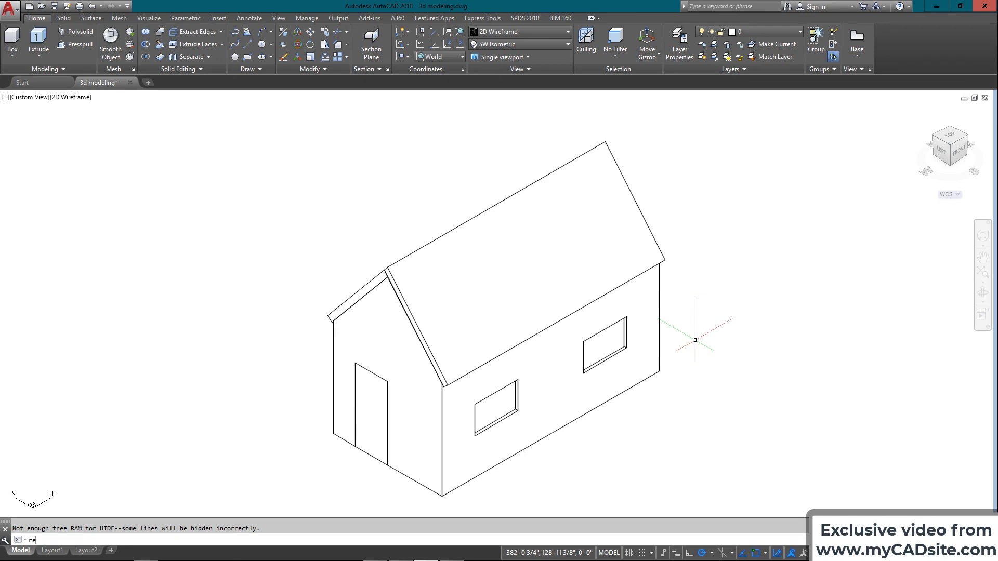
Regenerate the drawing to bring back the house's full wireframe display
key("Return")
scroll(439, 420, "up", 3)
scroll(439, 420, "down", 3)
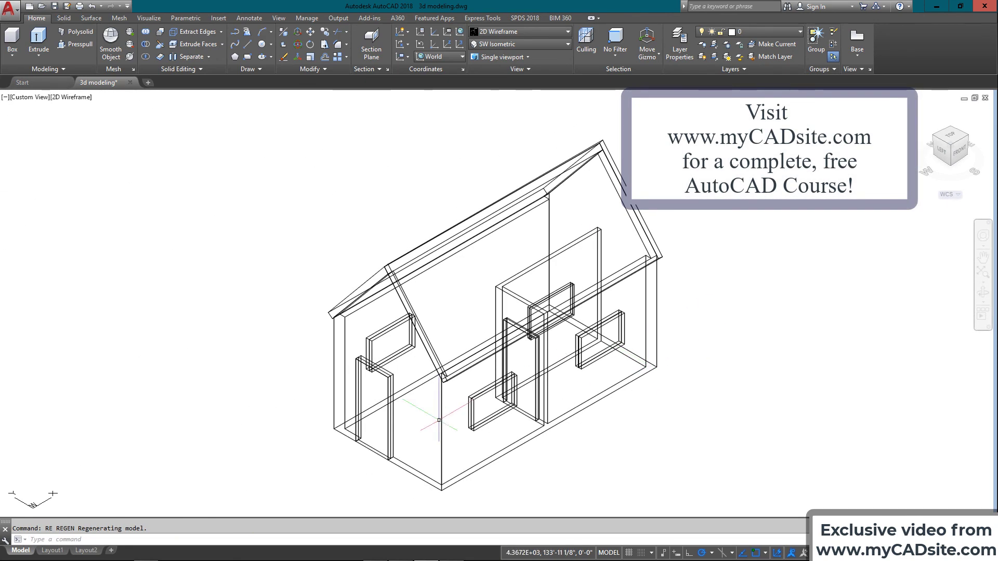
scroll(377, 421, "up", 3)
scroll(377, 419, "down", 3)
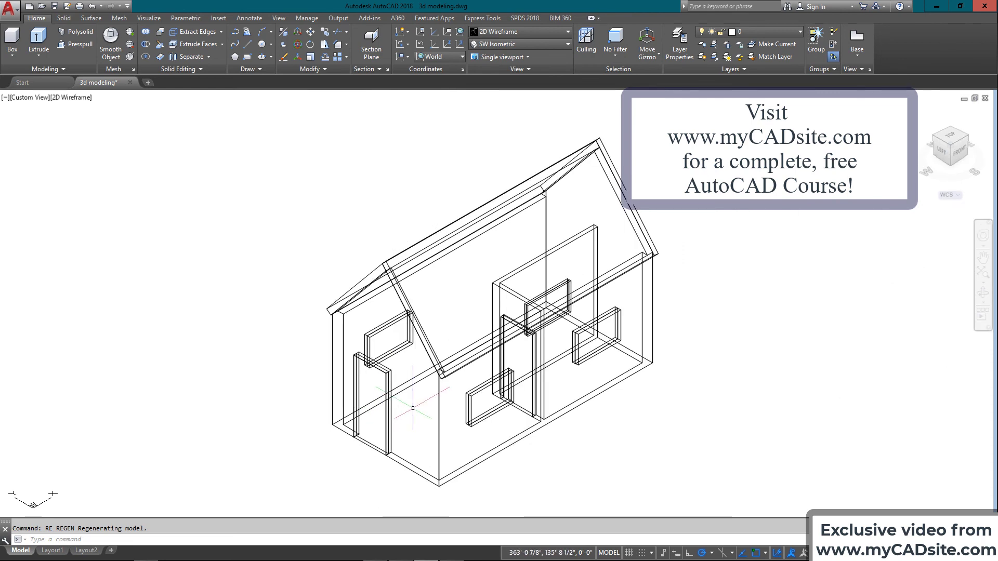
middle_click_drag(413, 408, 363, 409)
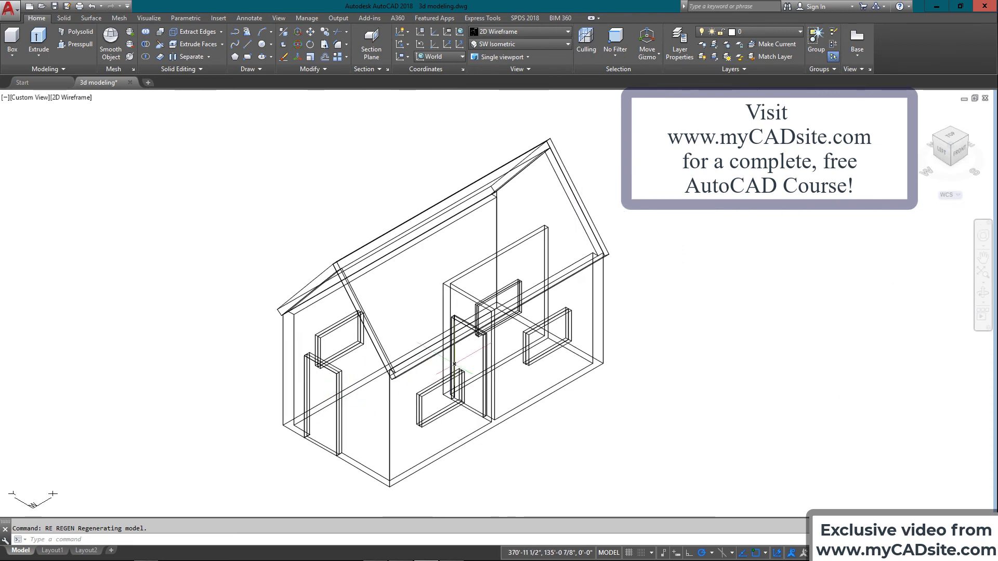